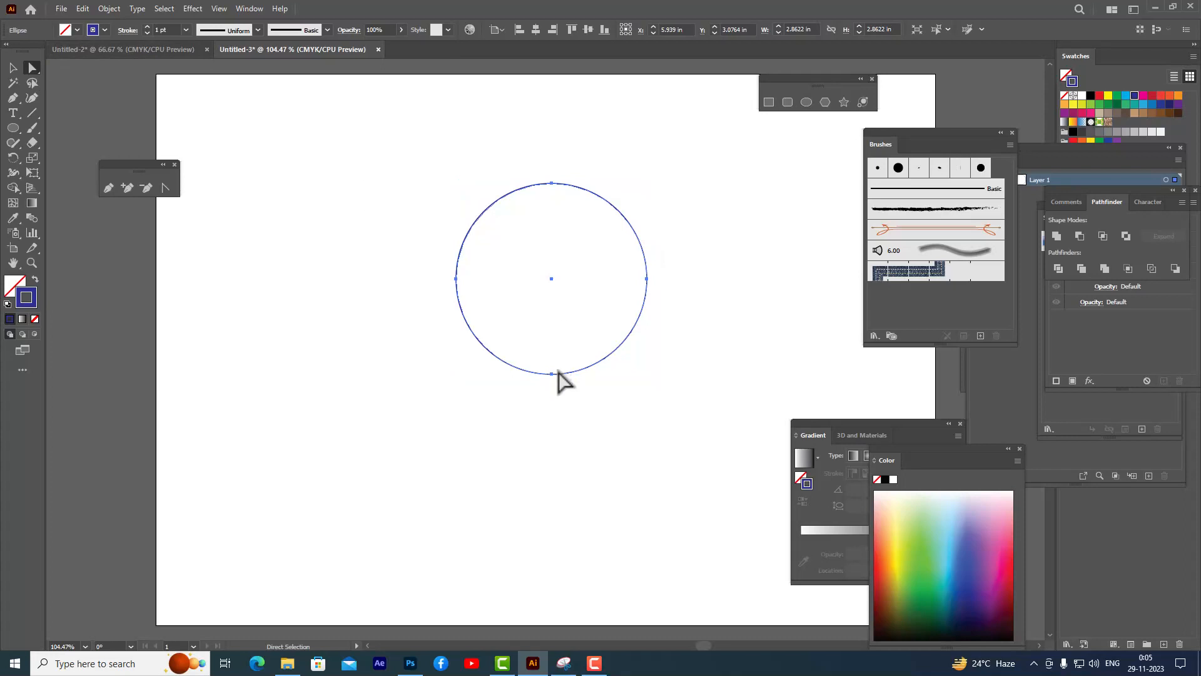
# - Delete the circle's bottom and right anchor points, leaving a quarter arc
pyautogui.click(552, 375)
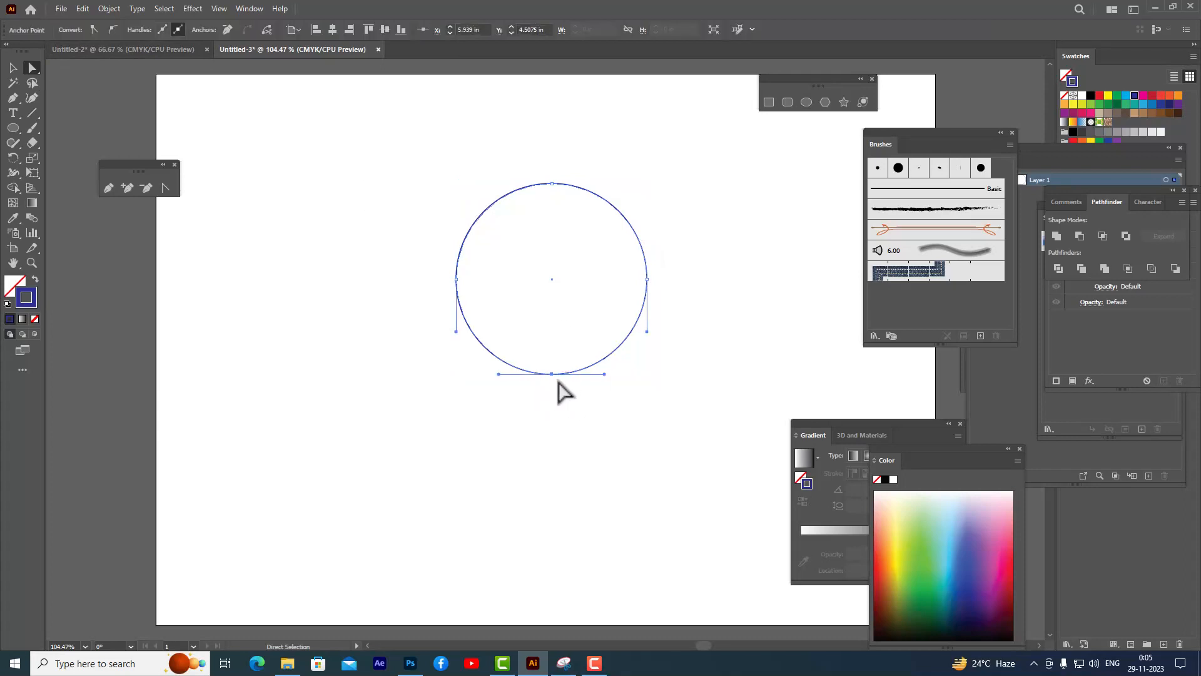
pyautogui.press('Delete')
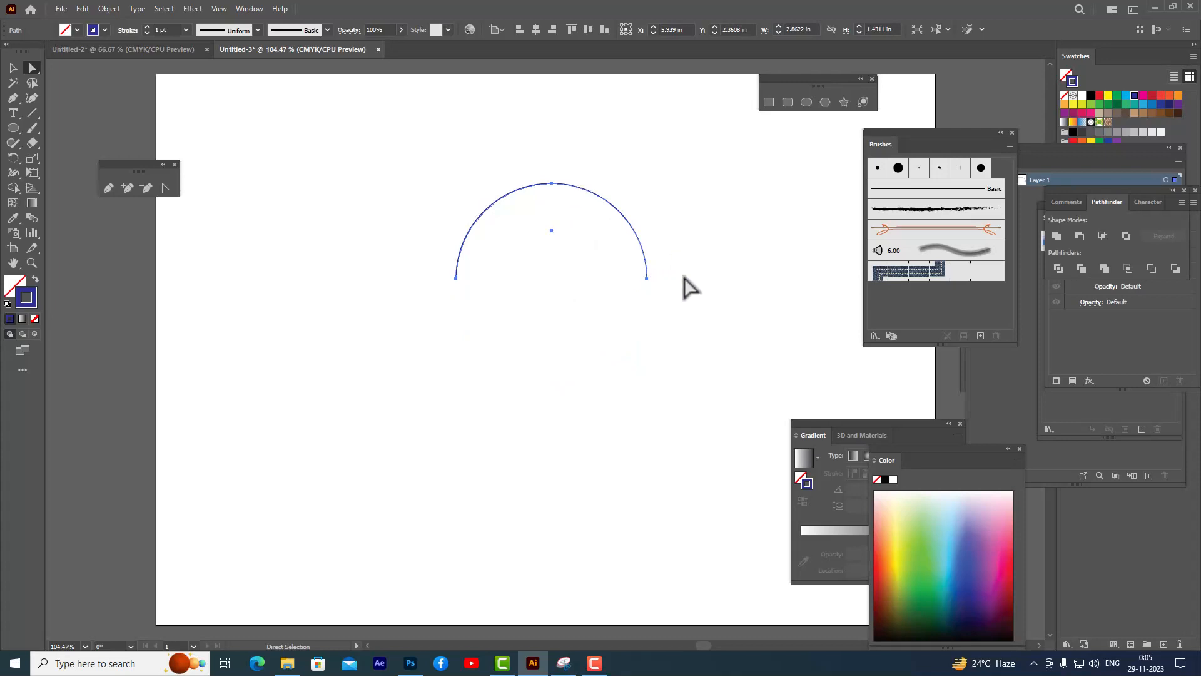
pyautogui.click(647, 278)
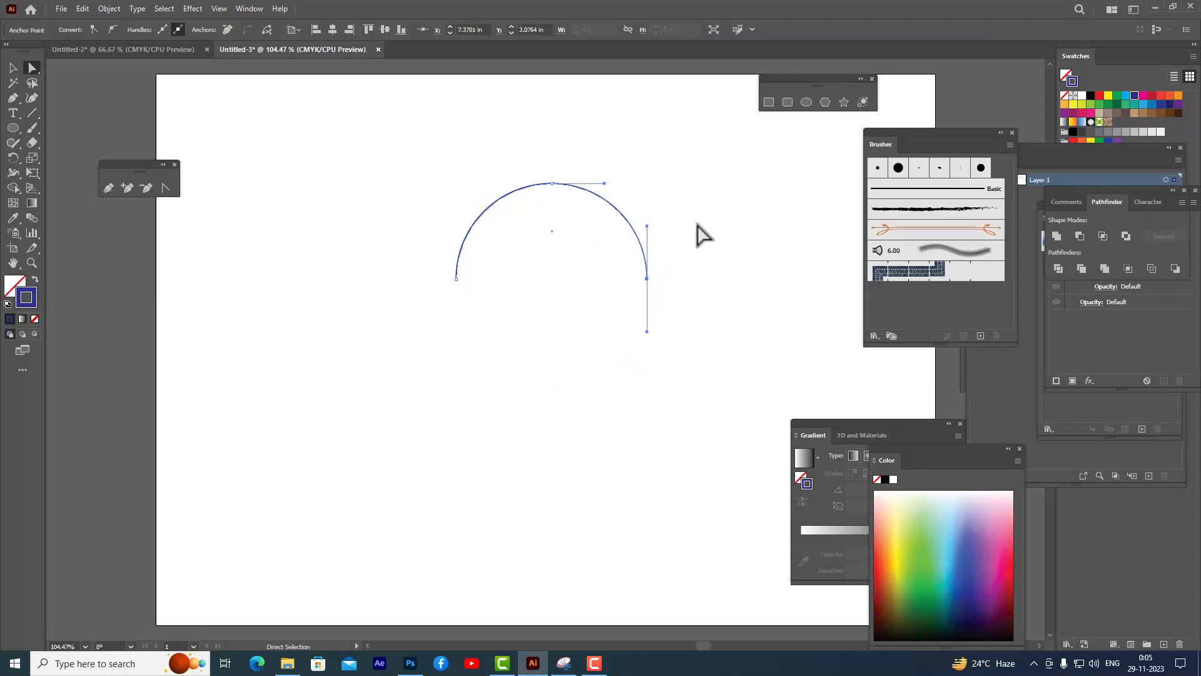
pyautogui.press('Delete')
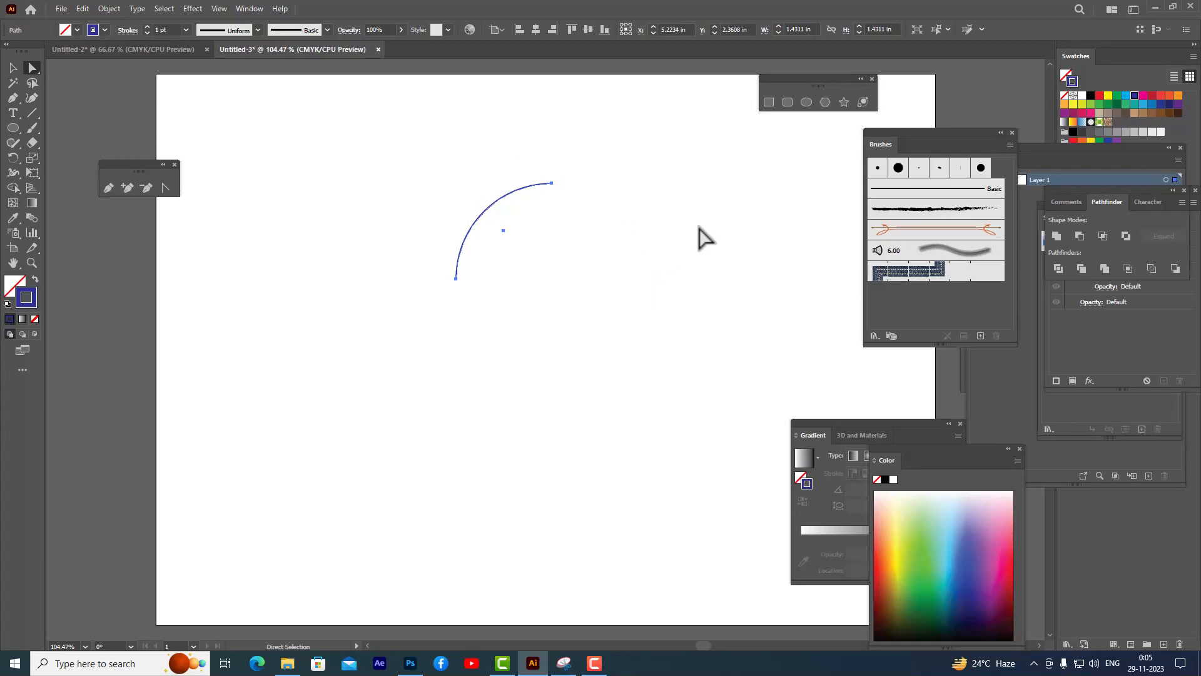
# - Convert the arc's top anchor to a corner and reshape its handles into an S-shaped curve
pyautogui.click(552, 183)
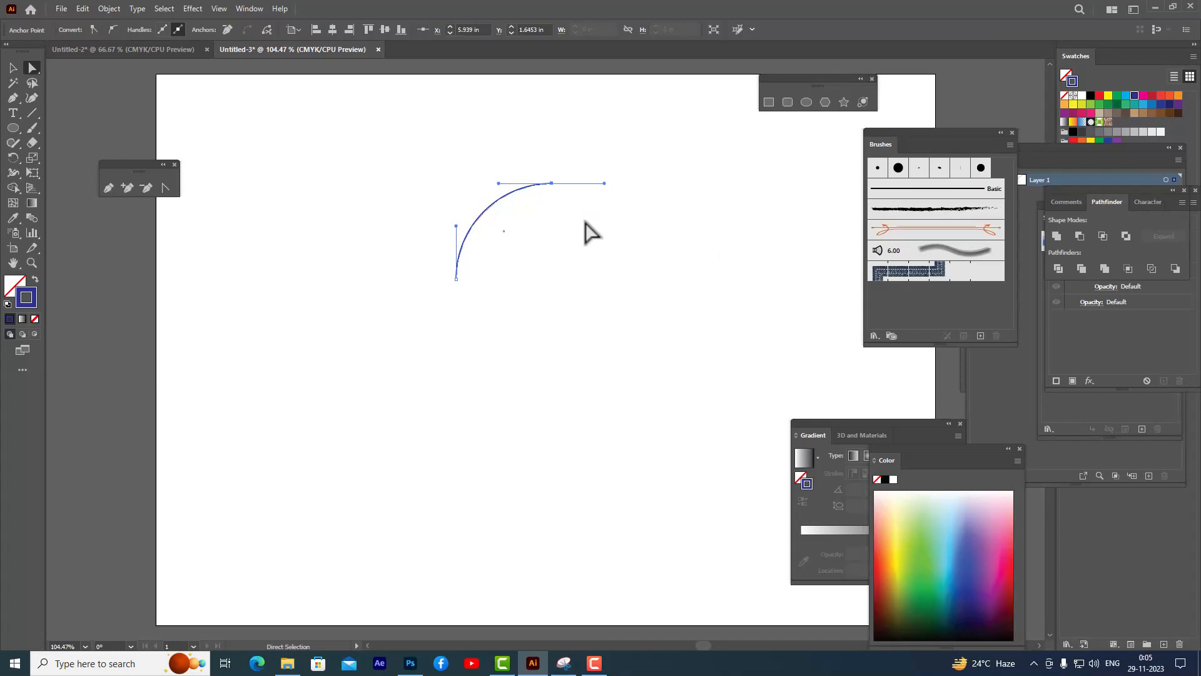
pyautogui.moveTo(150, 165); pyautogui.dragTo(173, 151)
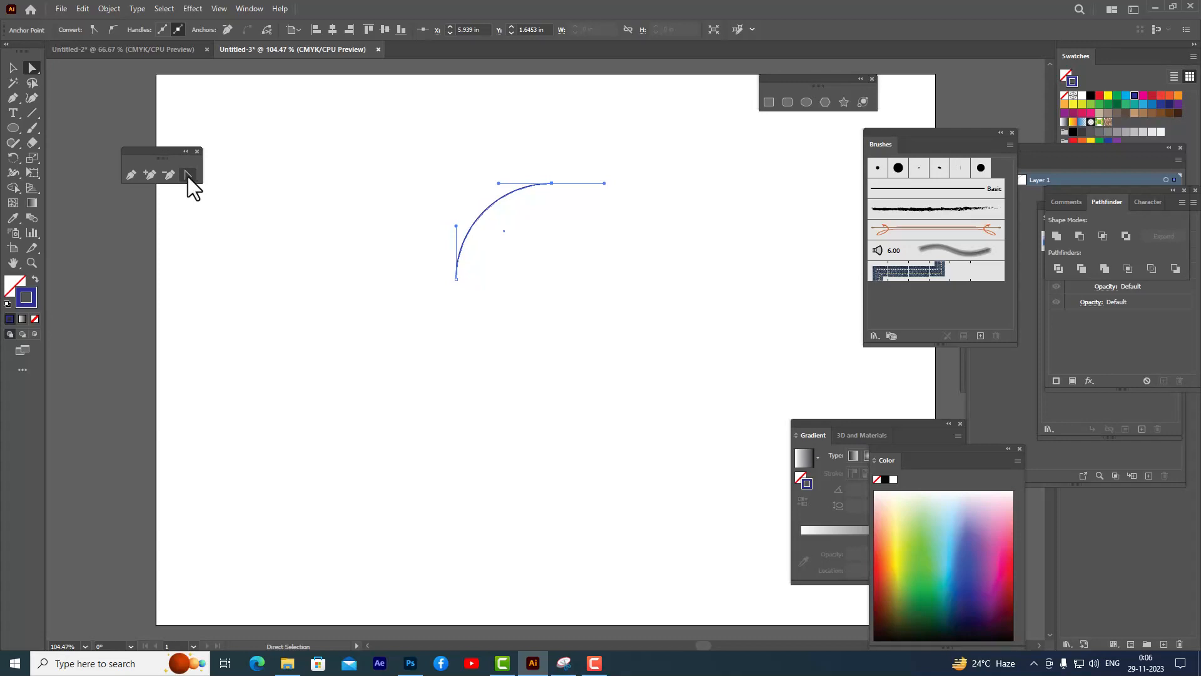
pyautogui.click(188, 175)
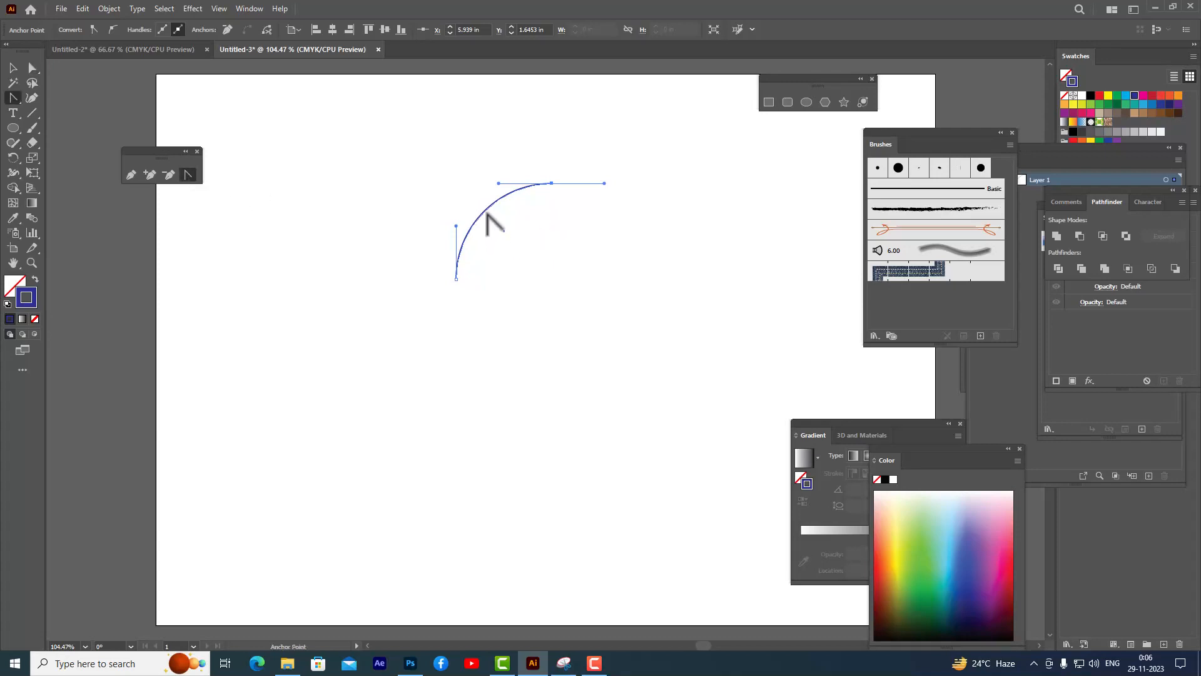
pyautogui.moveTo(485, 211); pyautogui.dragTo(456, 194)
pyautogui.click(32, 68)
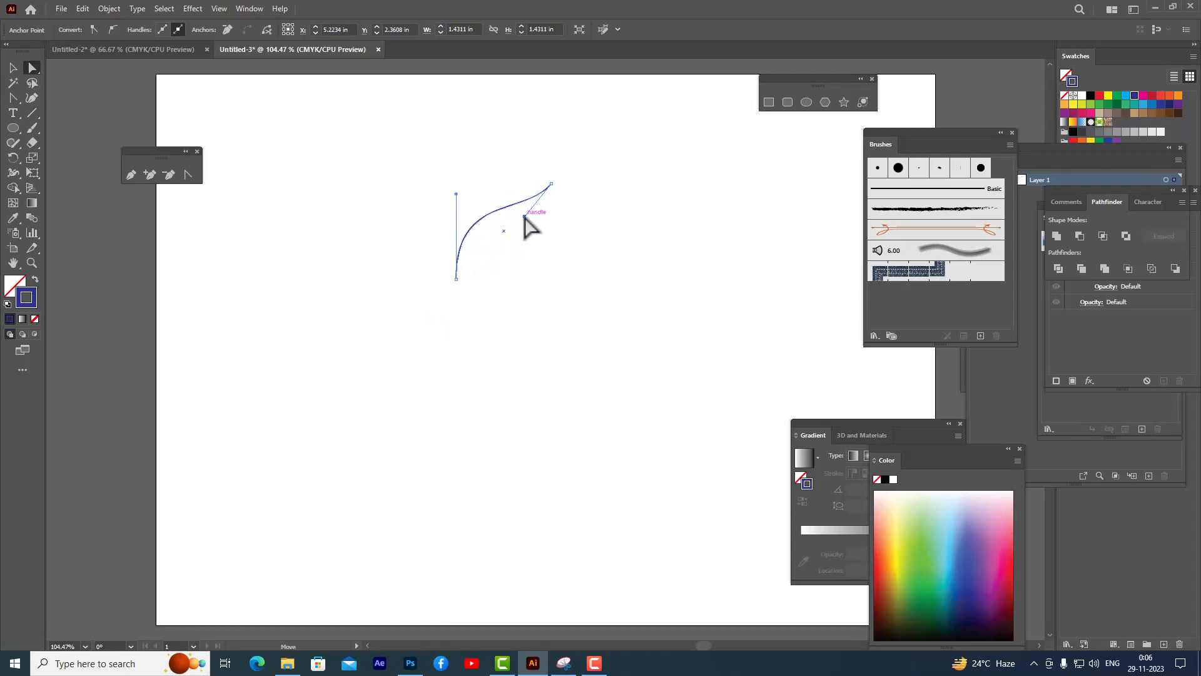
pyautogui.moveTo(525, 216); pyautogui.dragTo(551, 237)
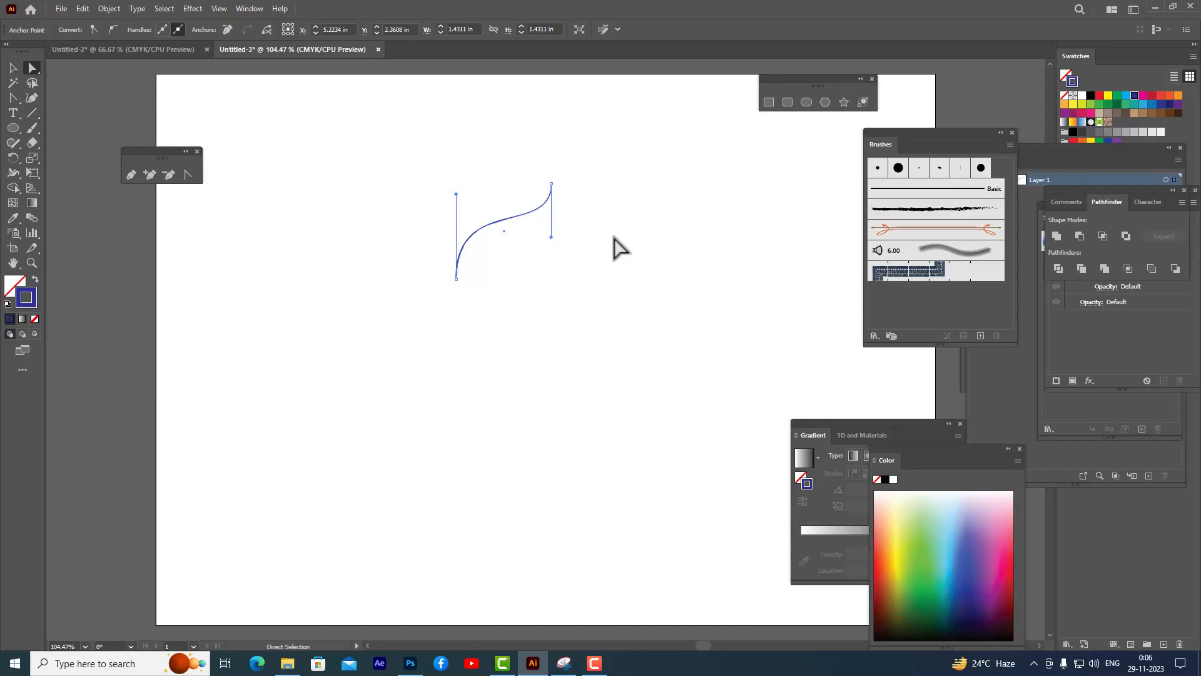
# - Duplicate the S-curve to the right and reflect the copy across the vertical axis to form a dome outline
pyautogui.press('v')
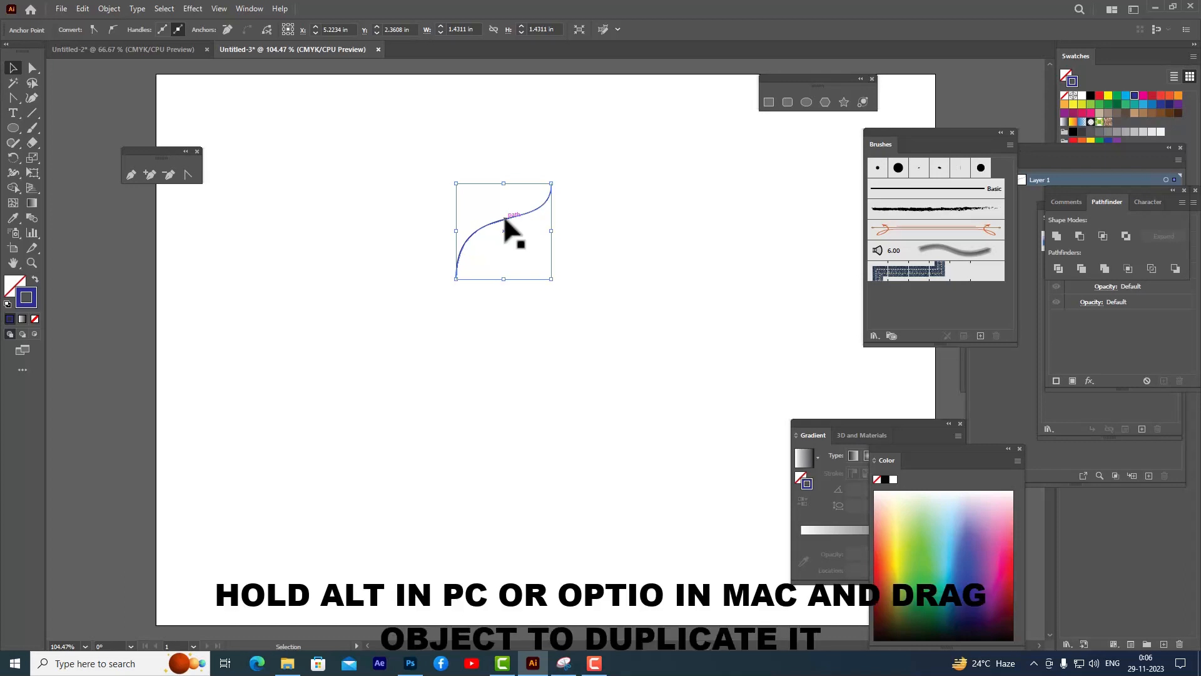
pyautogui.moveTo(504, 219); pyautogui.dragTo(598, 217)
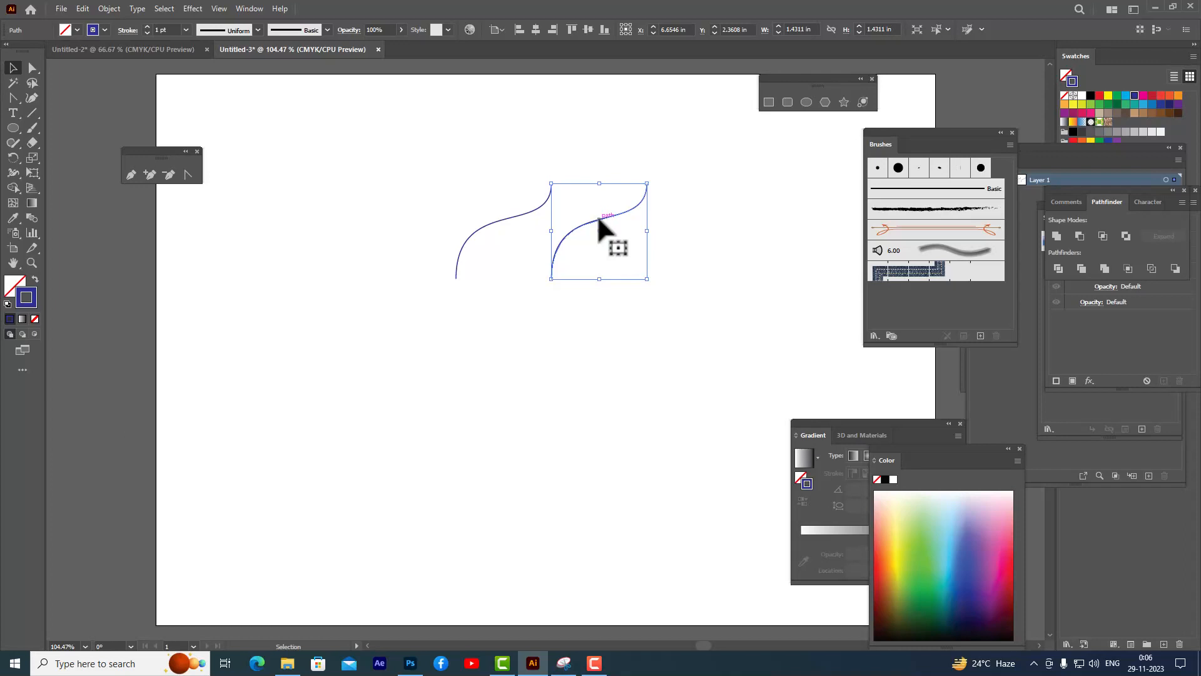
pyautogui.rightClick(597, 217)
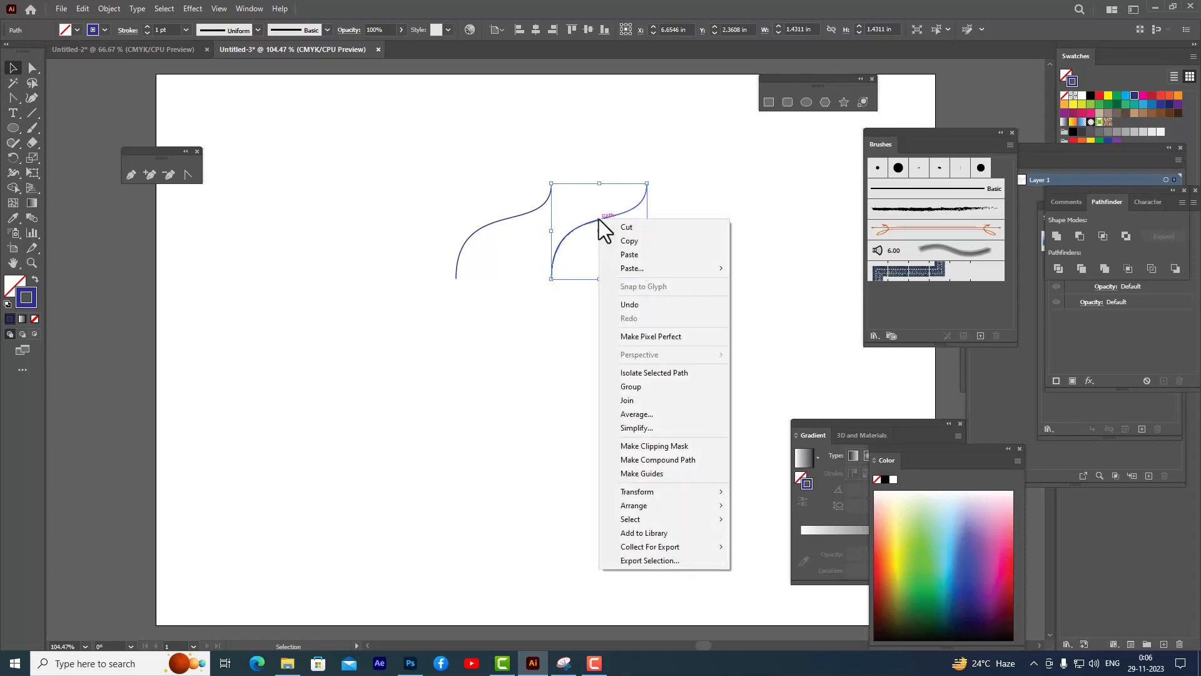
pyautogui.moveTo(684, 493)
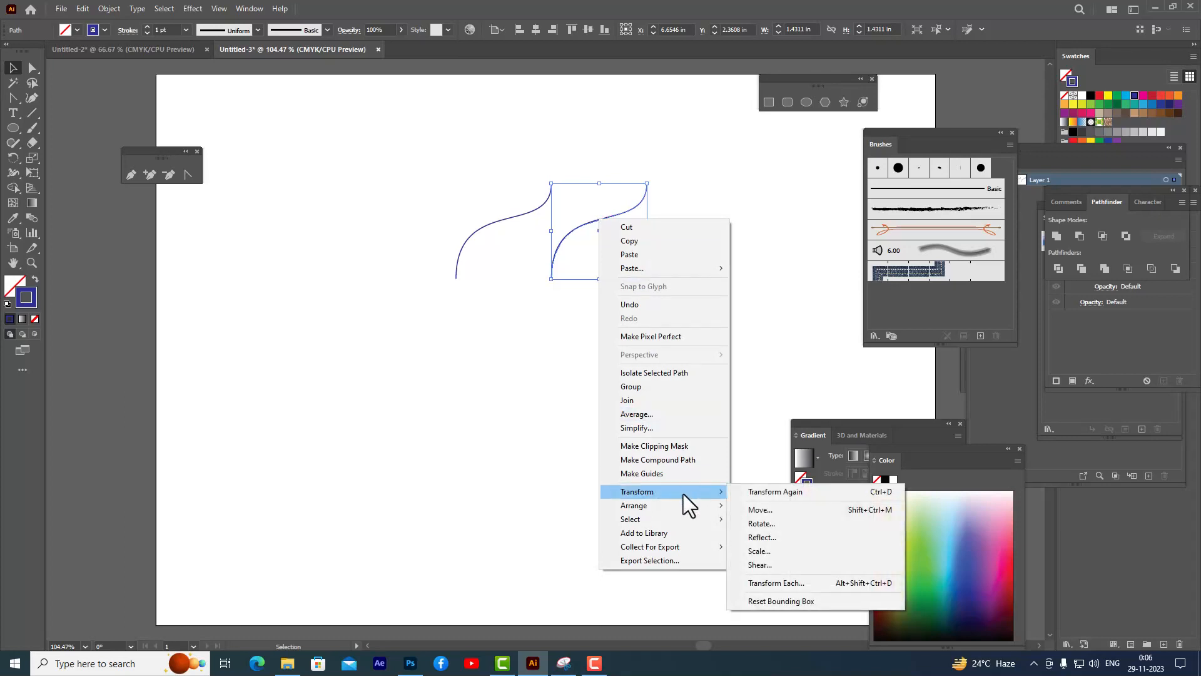
pyautogui.click(783, 539)
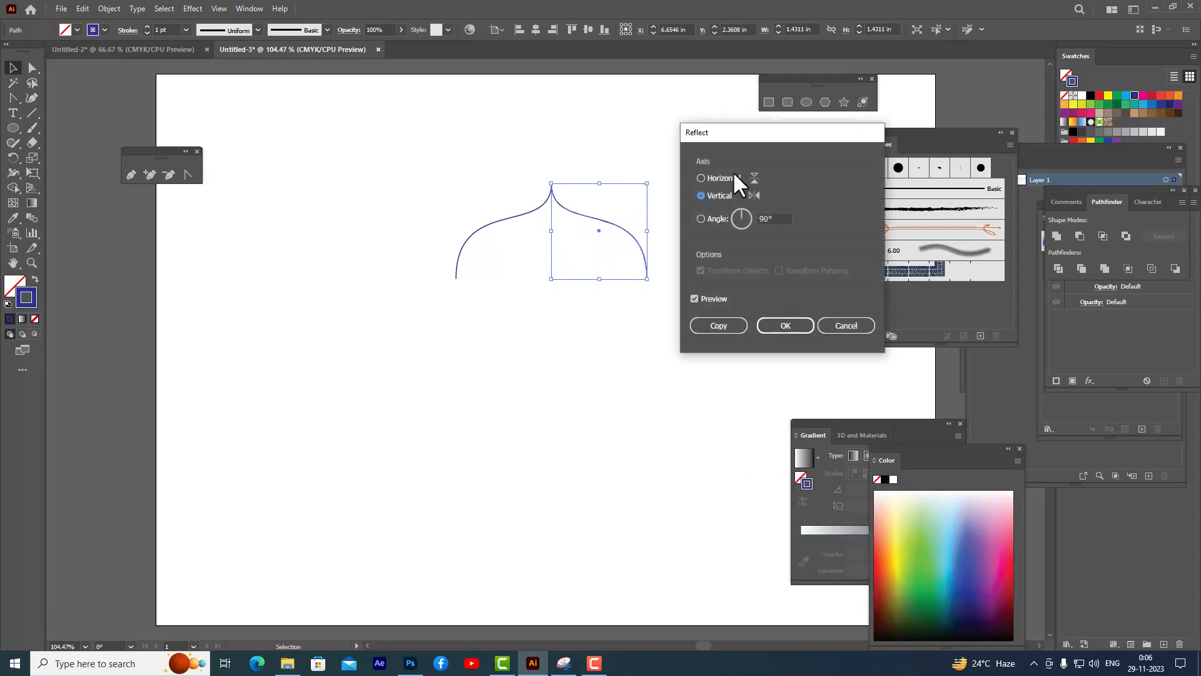
pyautogui.moveTo(740, 132); pyautogui.dragTo(730, 133)
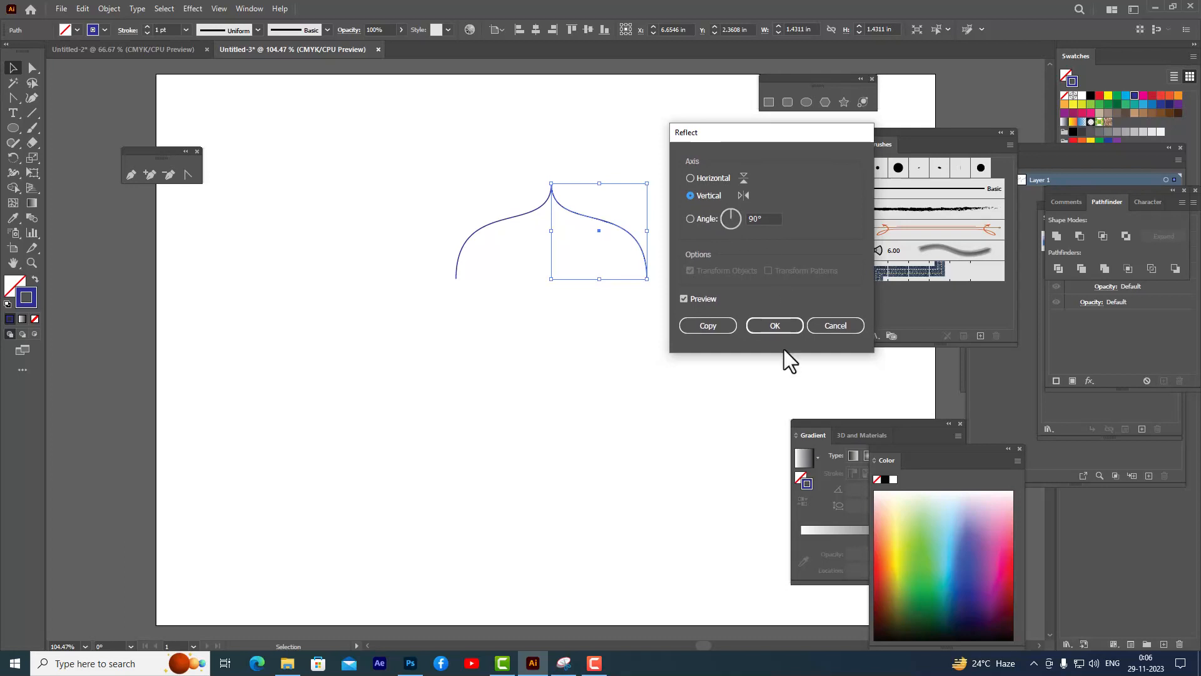
pyautogui.click(775, 325)
pyautogui.click(762, 284)
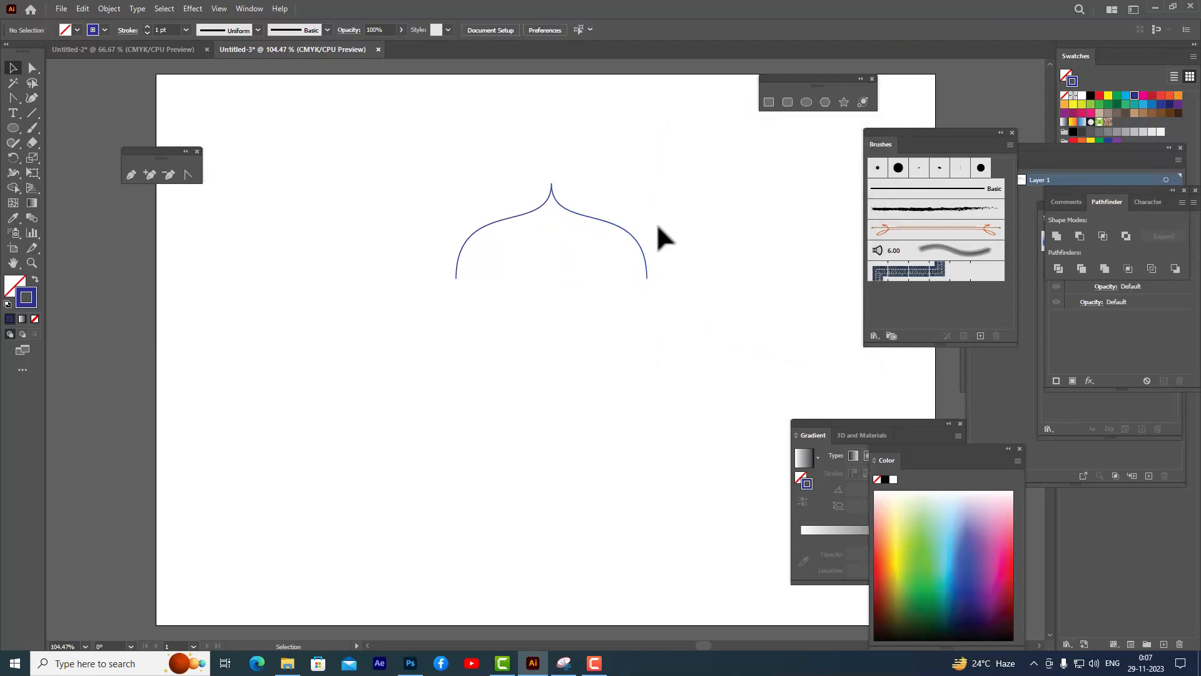
# - Close the dome by joining its two bottom endpoints with a straight line using the Pen tool
pyautogui.click(131, 174)
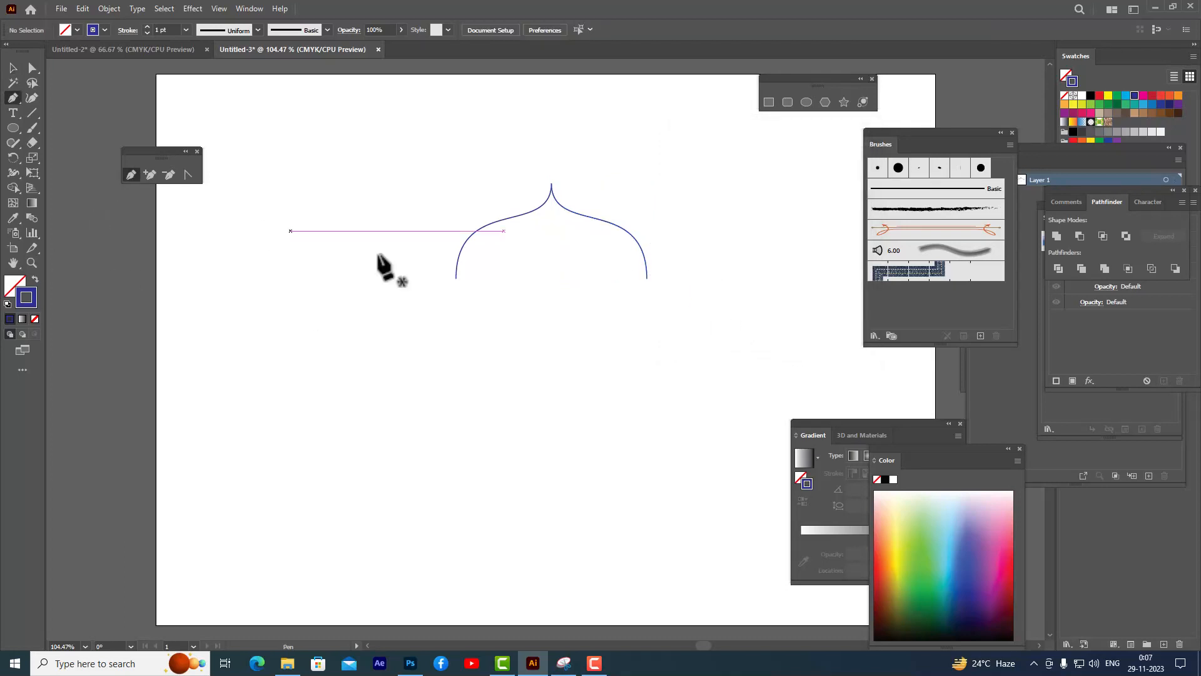
pyautogui.click(647, 278)
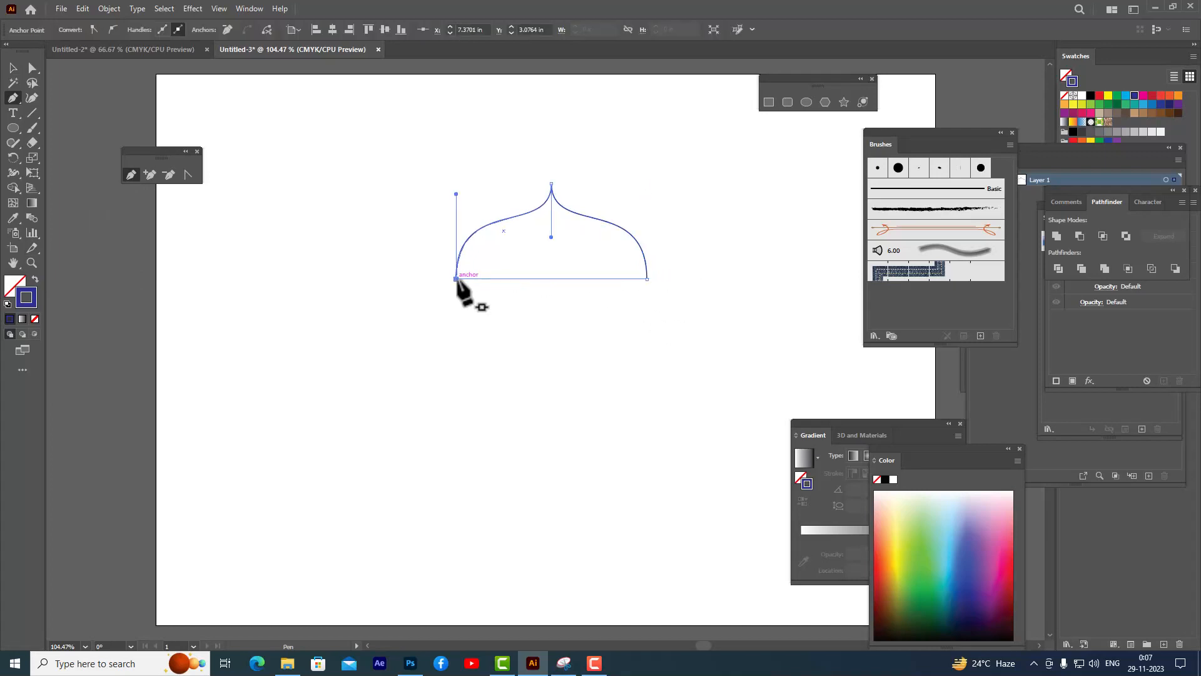
pyautogui.click(456, 279)
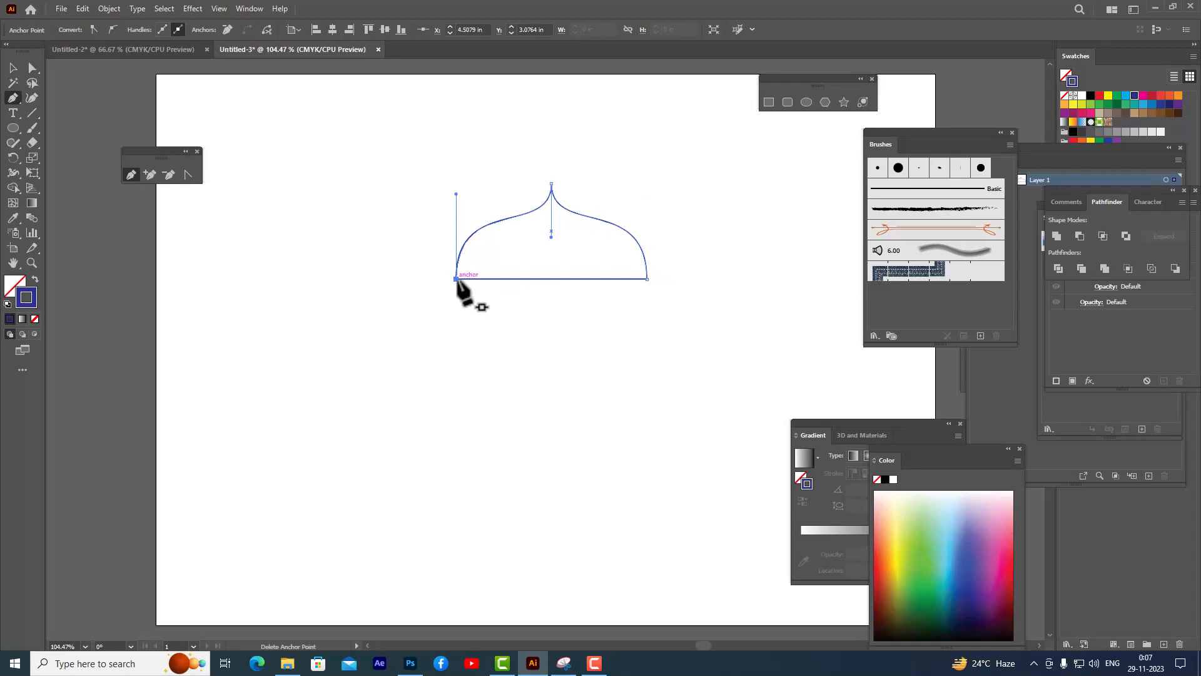
pyautogui.click(14, 68)
pyautogui.click(361, 306)
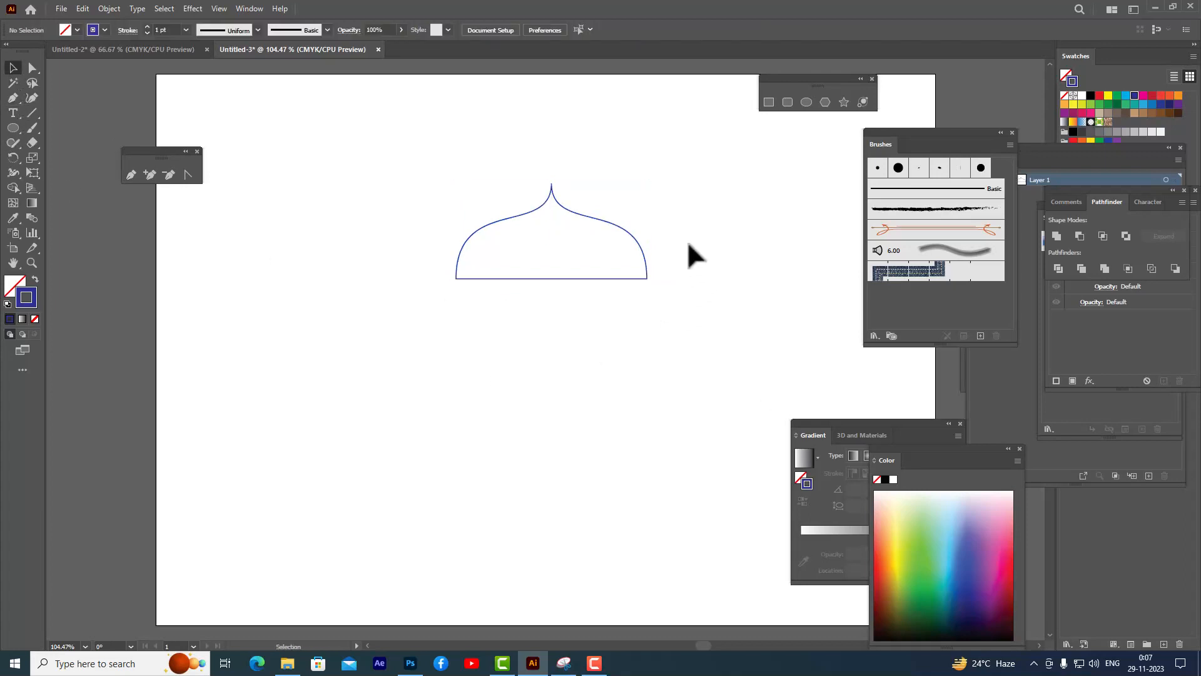
# - Give the dome a green stroke, then swap it so the dome has a green fill and no stroke
pyautogui.click(623, 226)
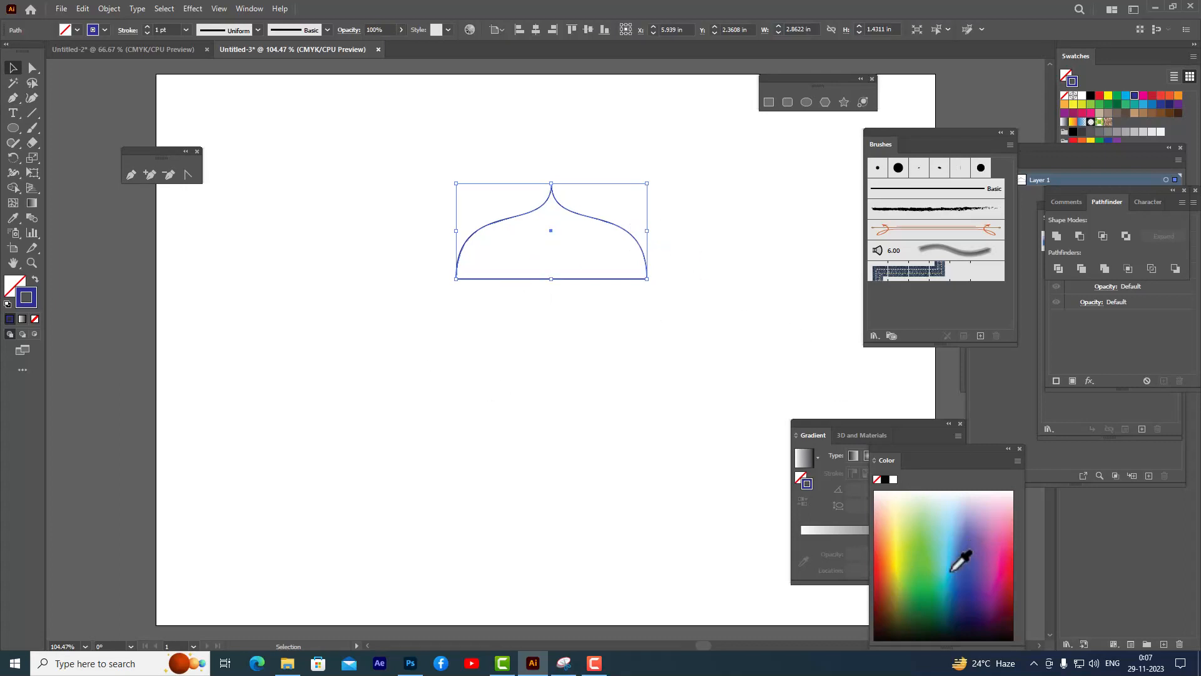
pyautogui.click(918, 581)
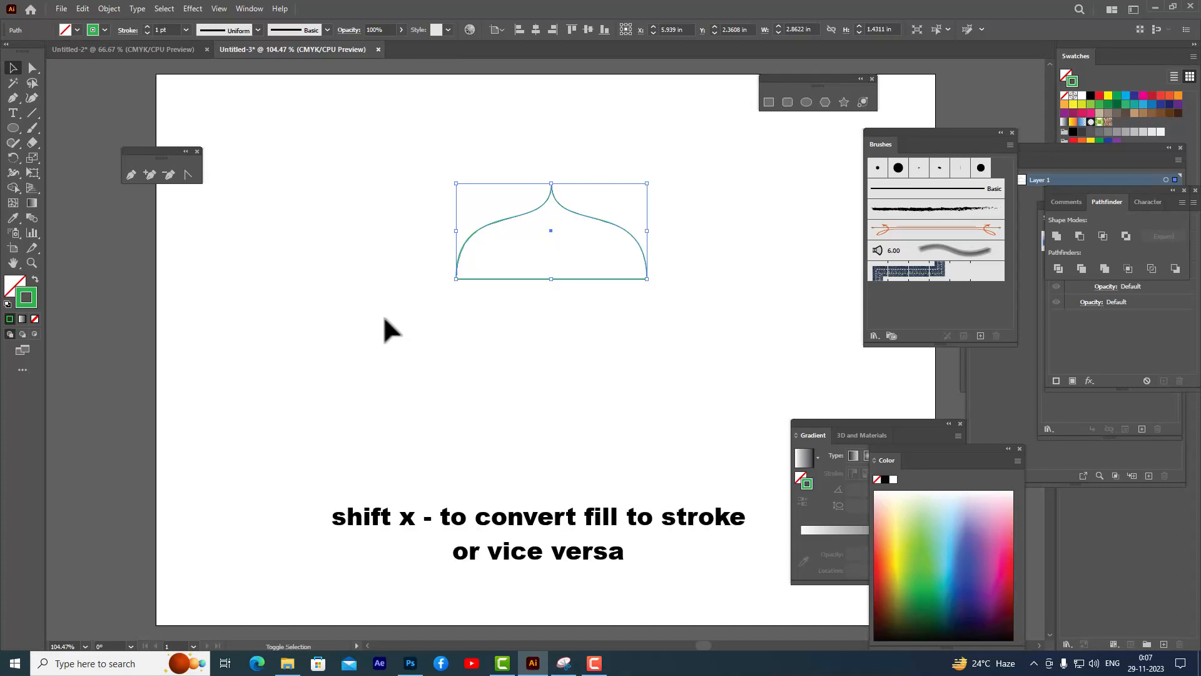
pyautogui.hotkey('shift', 'x')
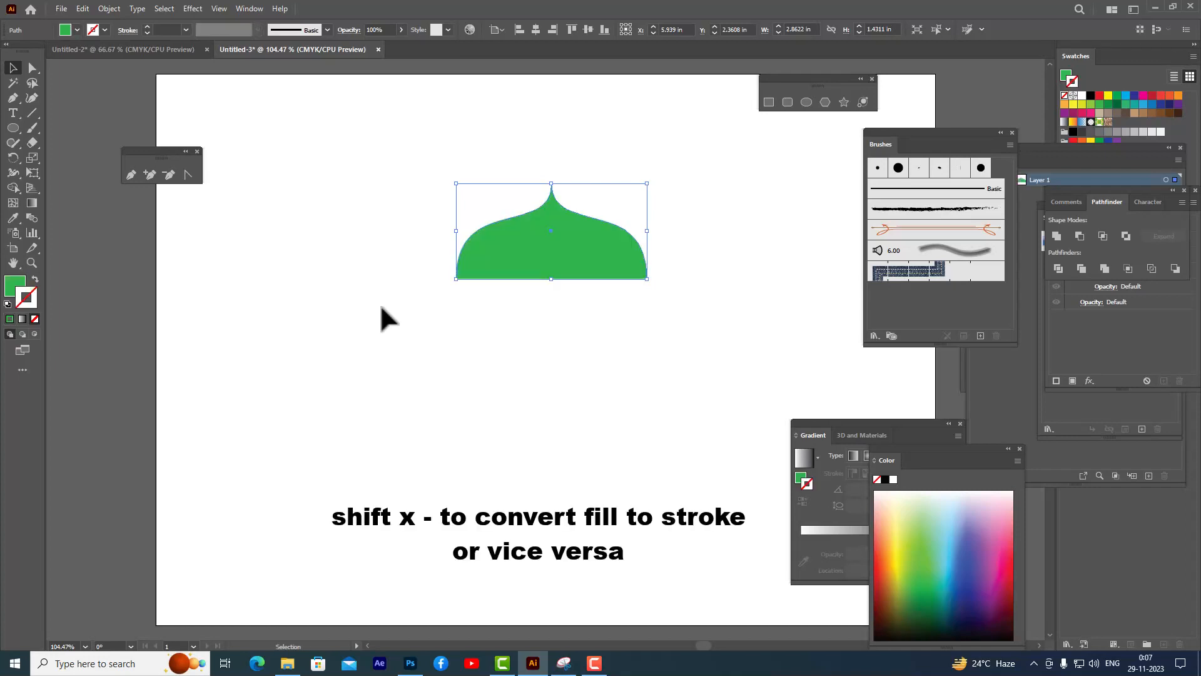
# - Stretch the dome's base downward to a height of about 1.75 in
pyautogui.click(381, 315)
pyautogui.click(598, 270)
pyautogui.moveTo(551, 279); pyautogui.dragTo(552, 301)
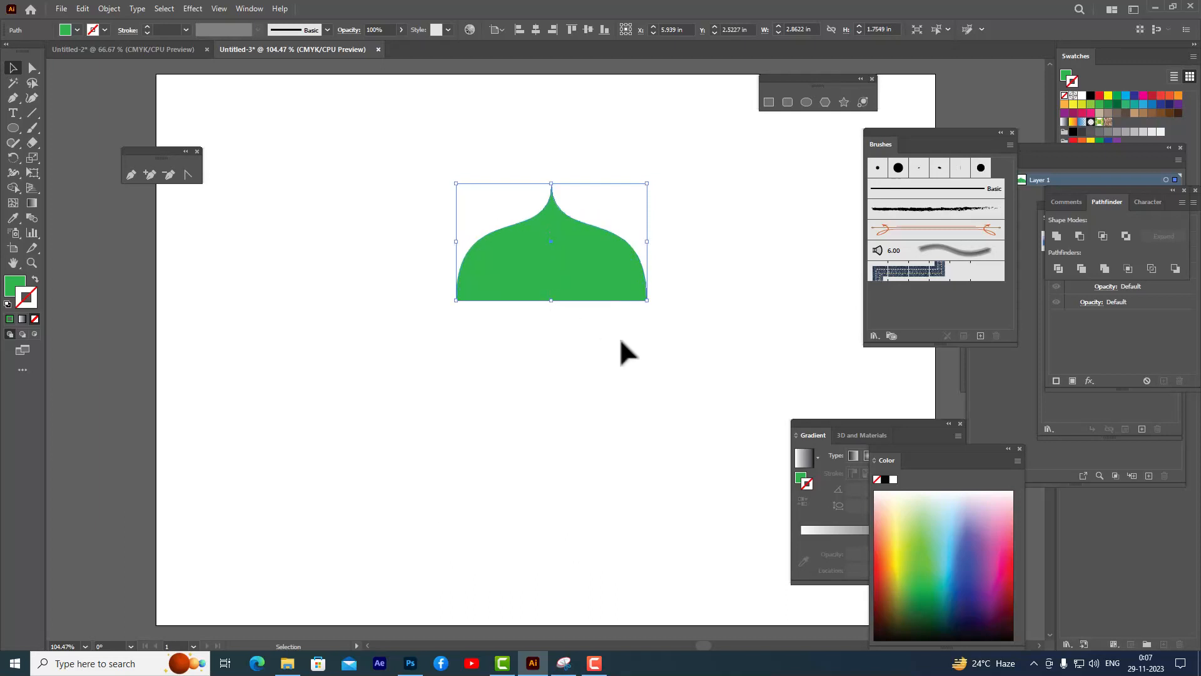
pyautogui.click(621, 340)
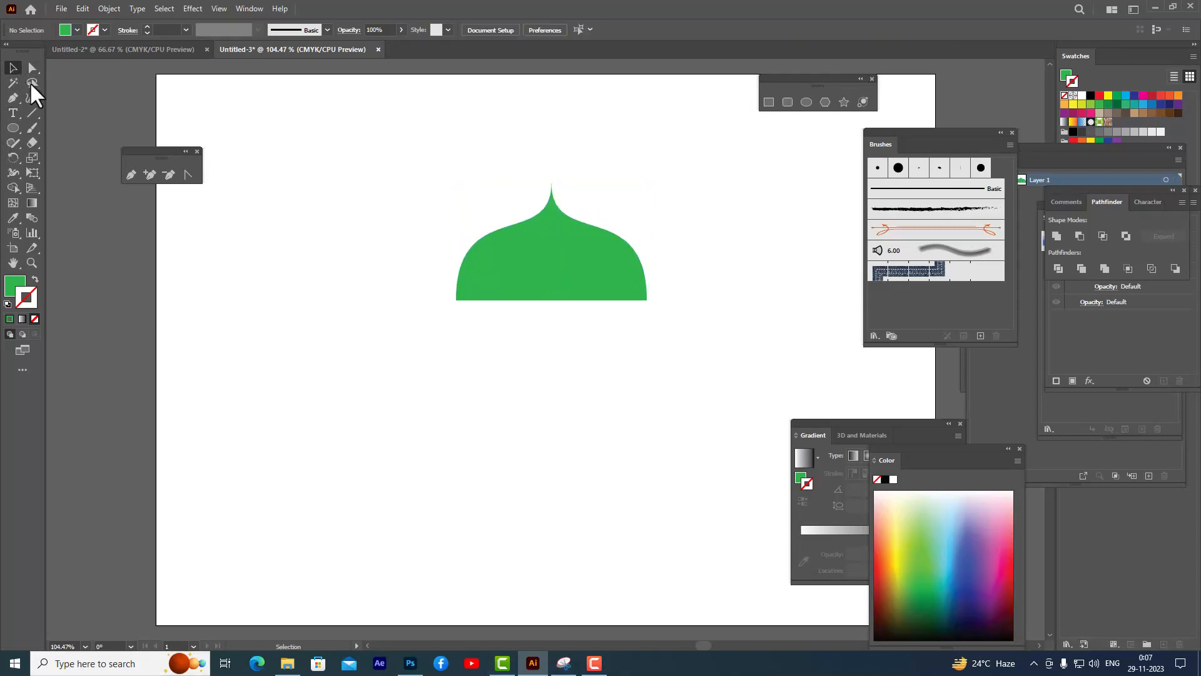
# - Add the dome shape to the Brushes panel as a new Pattern Brush
pyautogui.click(561, 266)
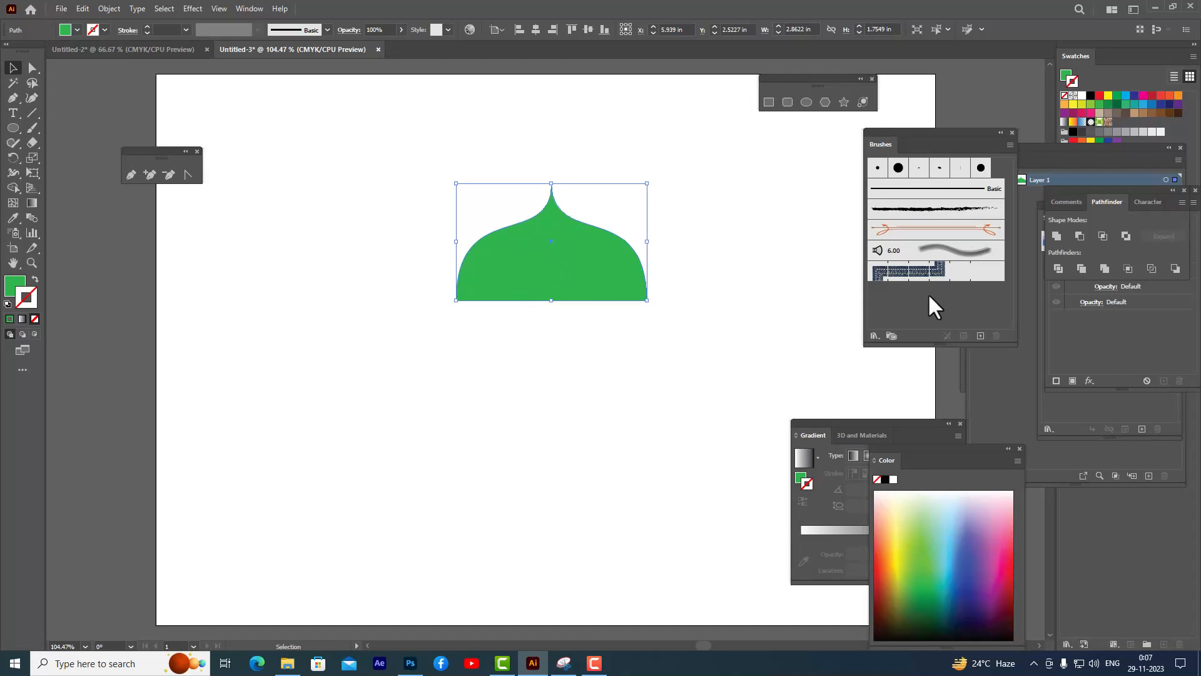
pyautogui.click(249, 8)
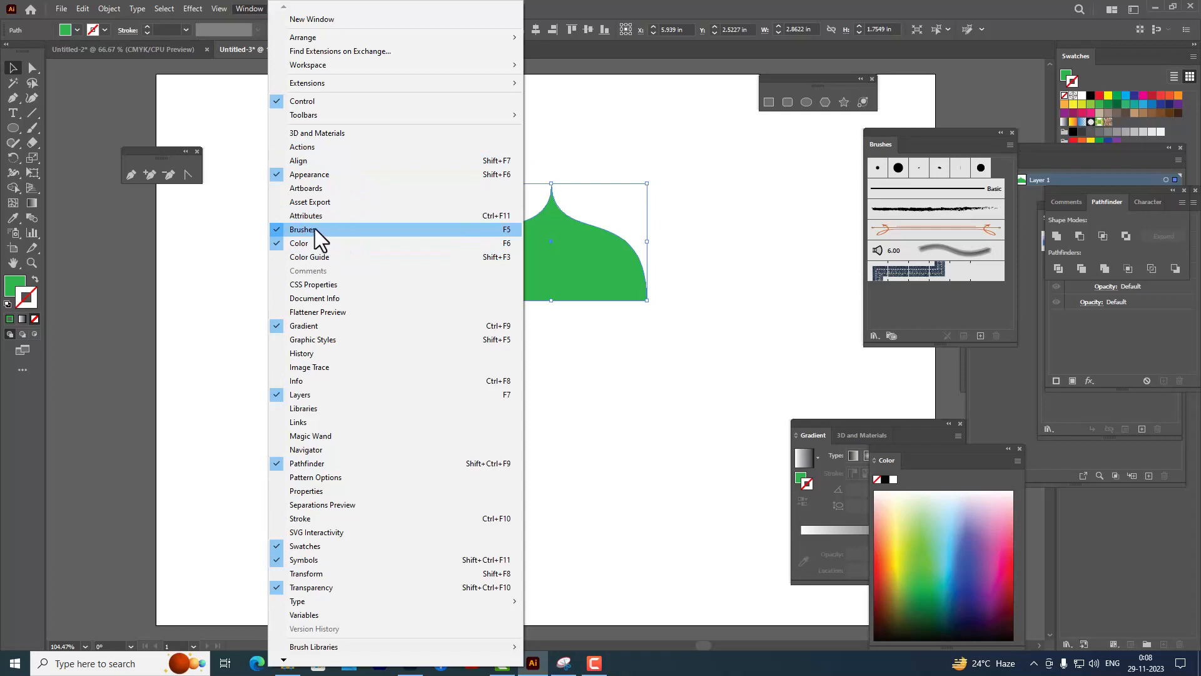
pyautogui.click(357, 235)
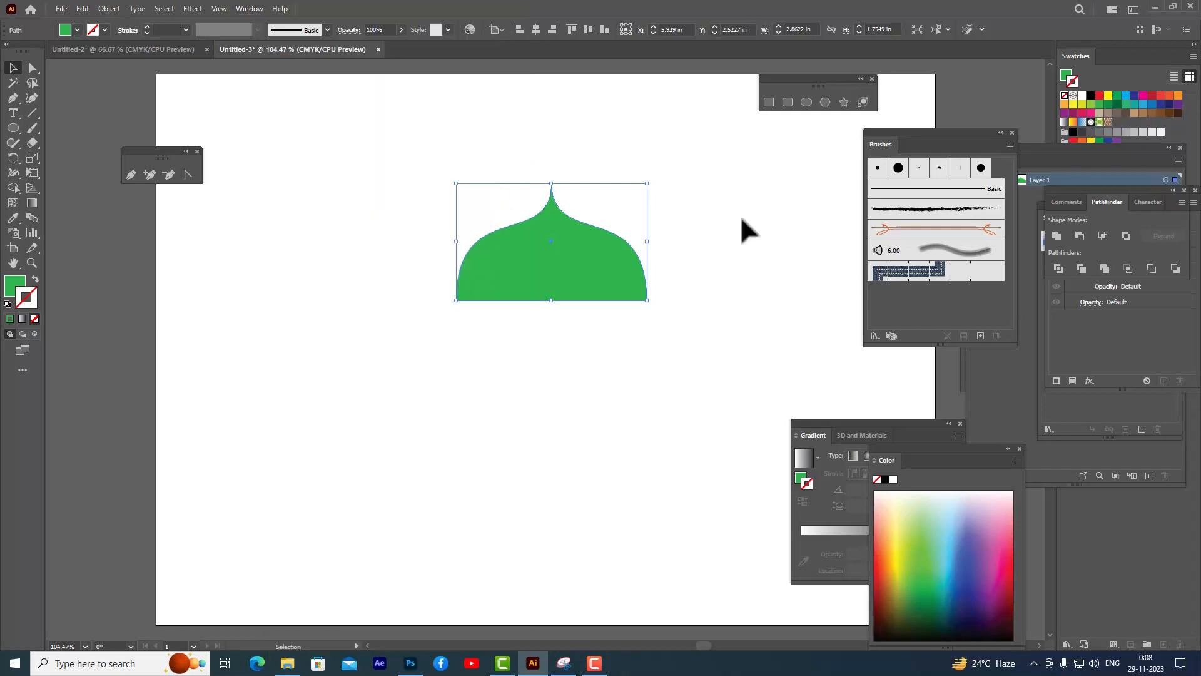
pyautogui.moveTo(559, 246)
pyautogui.mouseDown()
pyautogui.moveTo(873, 286)
pyautogui.moveTo(922, 306)
pyautogui.mouseUp()
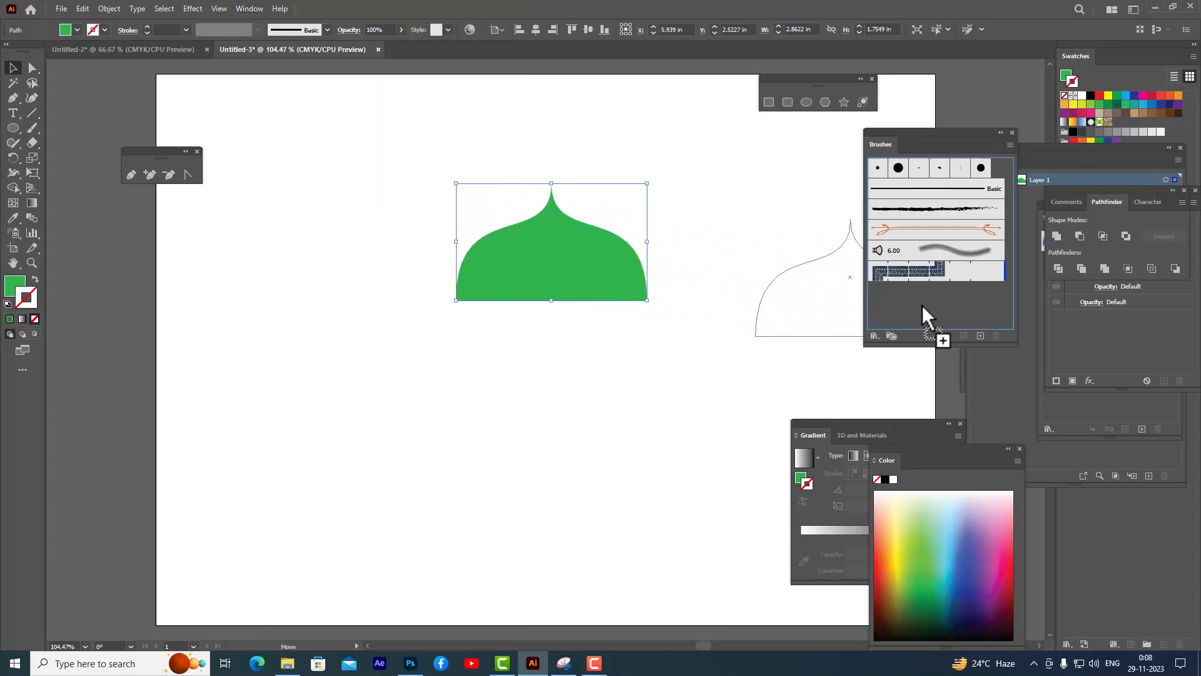
pyautogui.moveTo(745, 75)
pyautogui.mouseDown()
pyautogui.moveTo(643, 73)
pyautogui.moveTo(663, 70)
pyautogui.mouseUp()
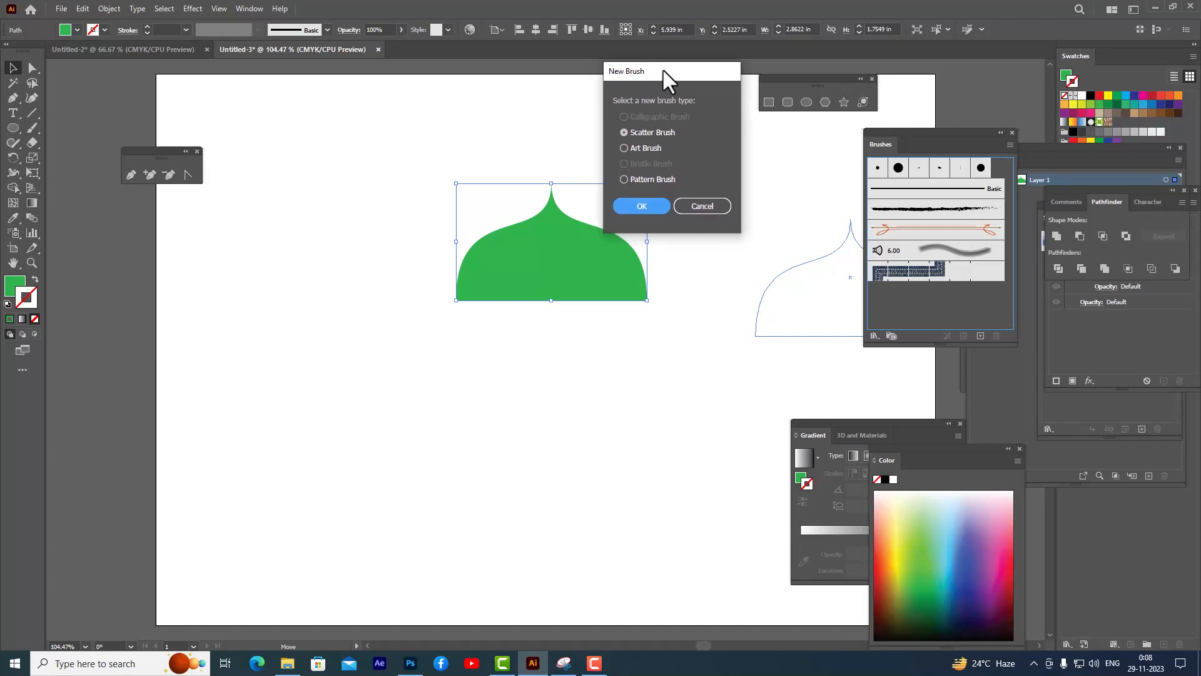
pyautogui.click(623, 178)
pyautogui.click(642, 204)
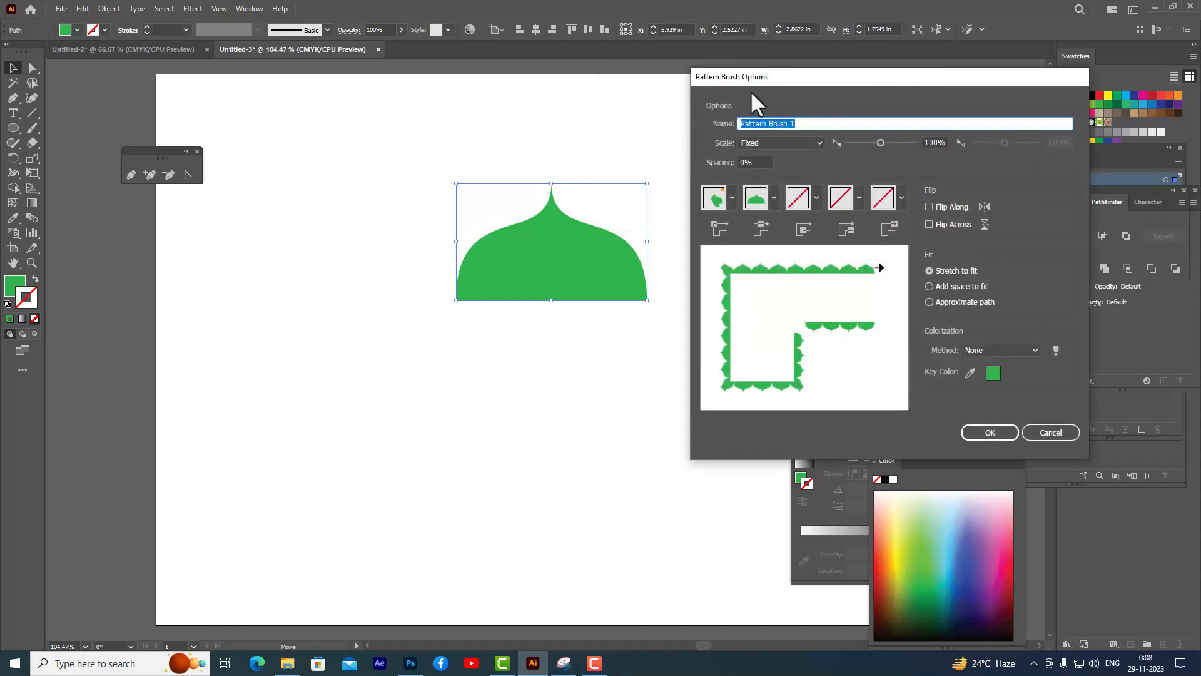
# - Name the new pattern brush designone, set its colorization method to Hue Shift, and confirm the options
pyautogui.moveTo(796, 77); pyautogui.dragTo(698, 83)
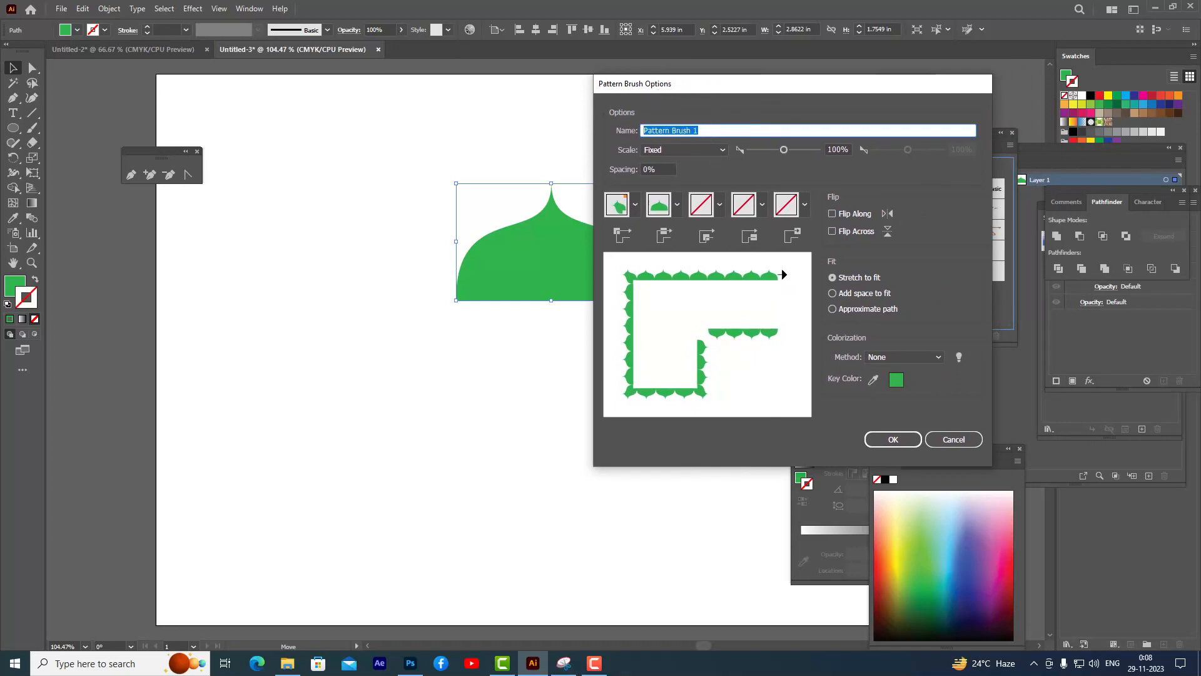
pyautogui.write('designone')
pyautogui.moveTo(737, 84); pyautogui.dragTo(747, 59)
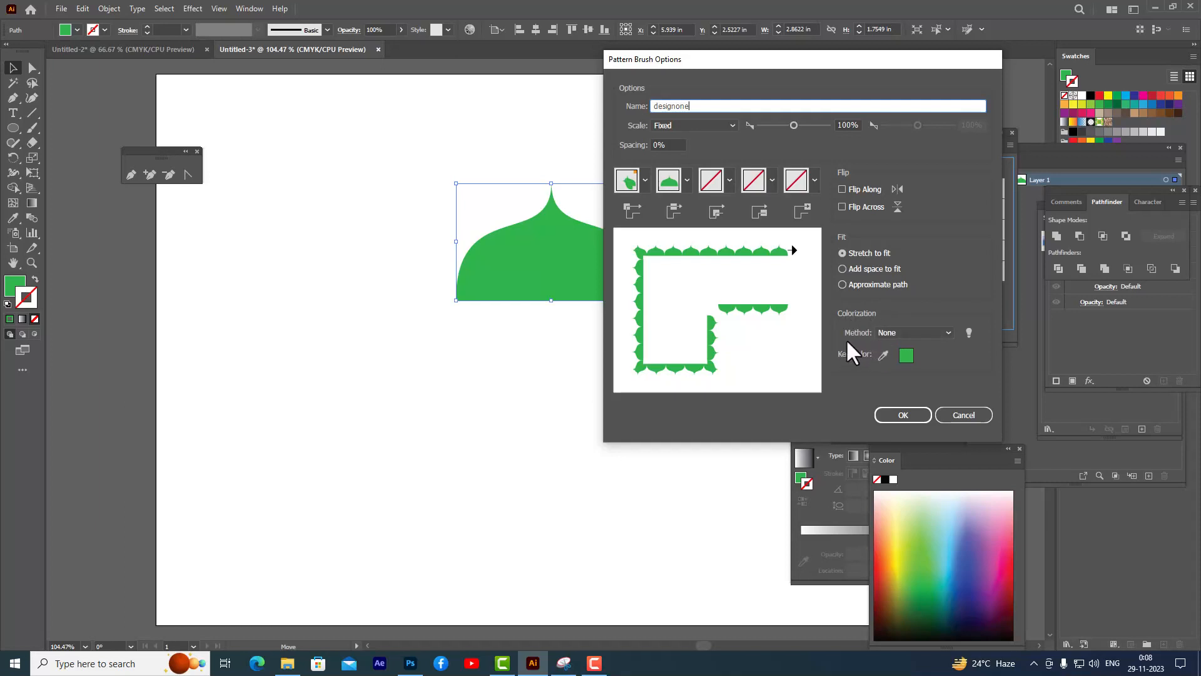
pyautogui.click(911, 332)
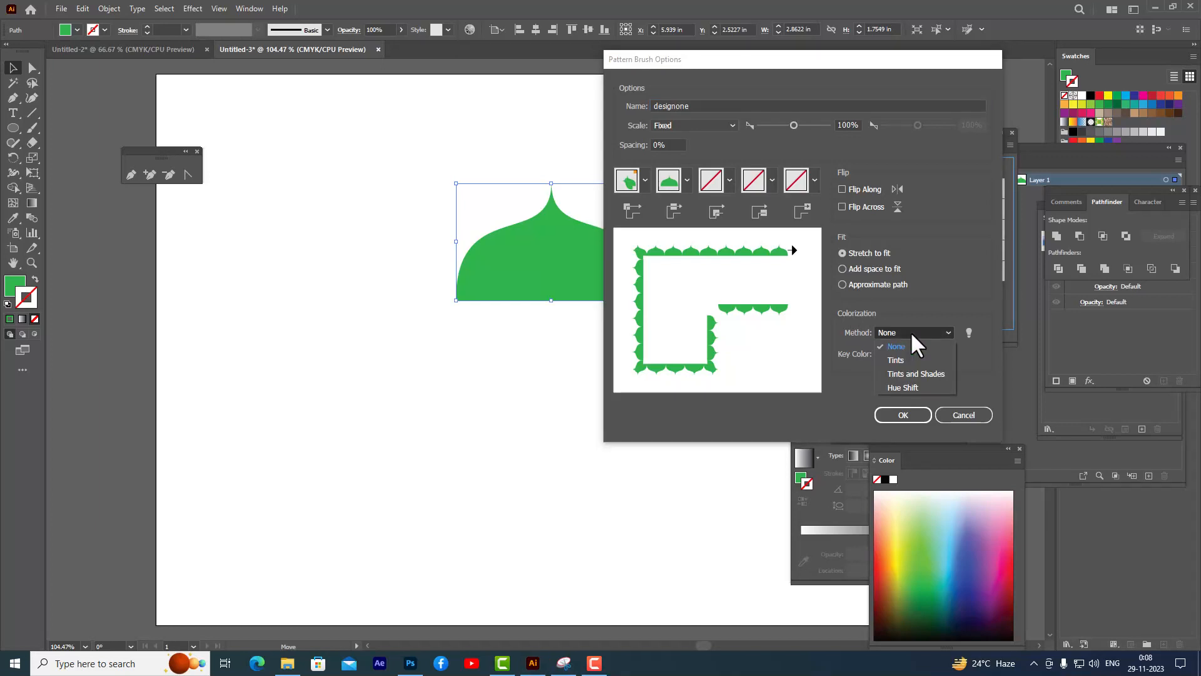
pyautogui.click(906, 387)
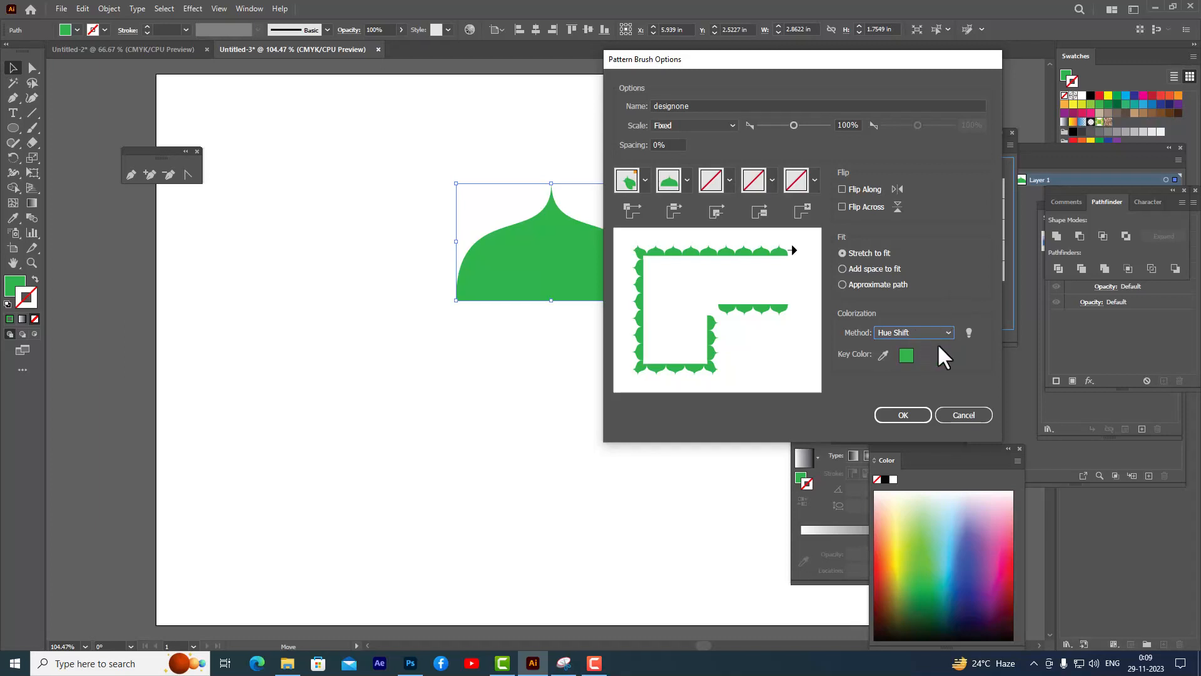
pyautogui.moveTo(857, 58); pyautogui.dragTo(842, 57)
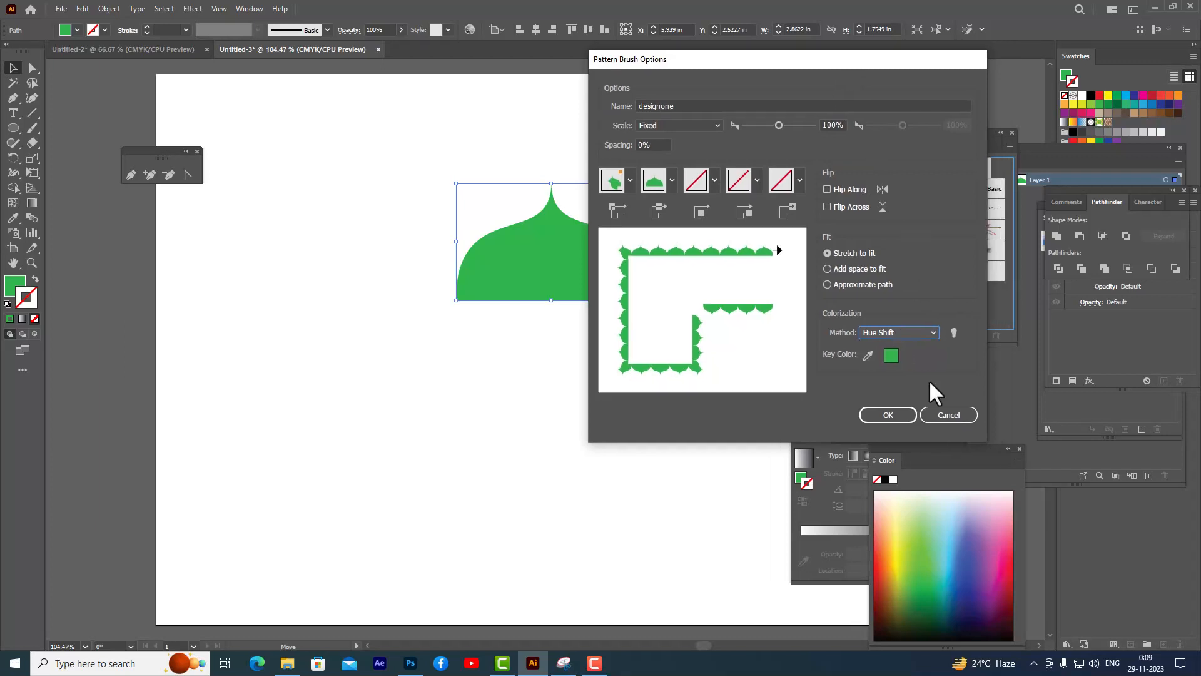
pyautogui.click(888, 417)
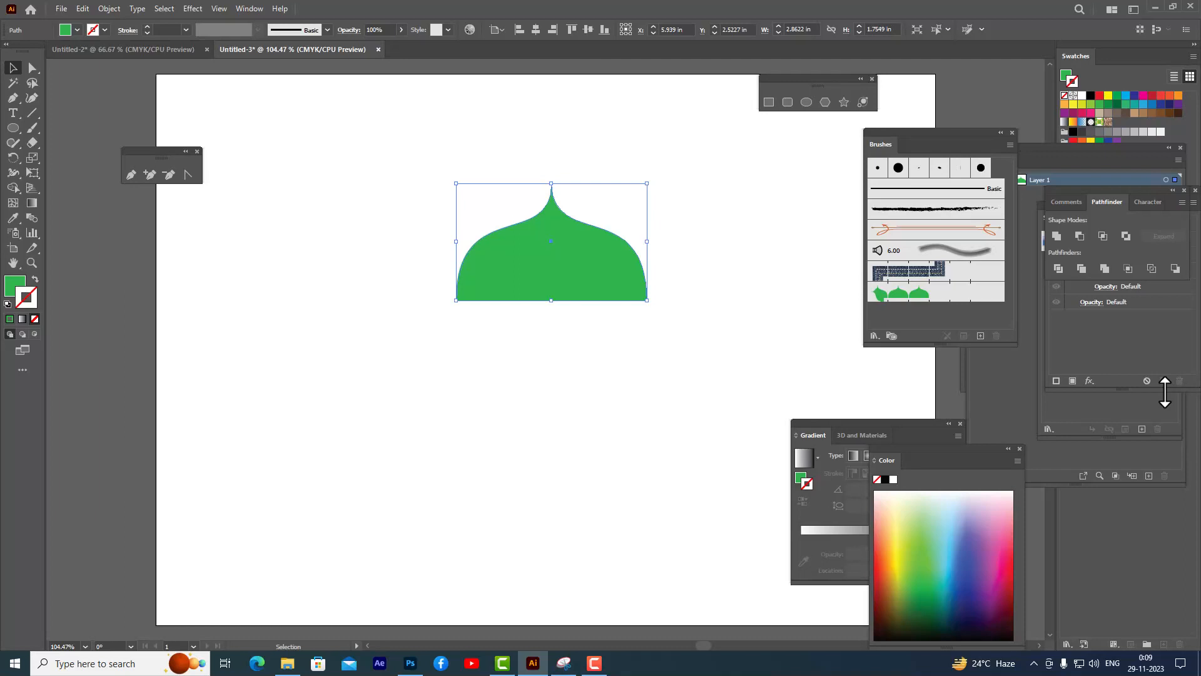
# - Drag a copy of the dome to the left edge of the artboard
pyautogui.hotkey('ctrl', '1')
pyautogui.scroll(-1, 700, 198)
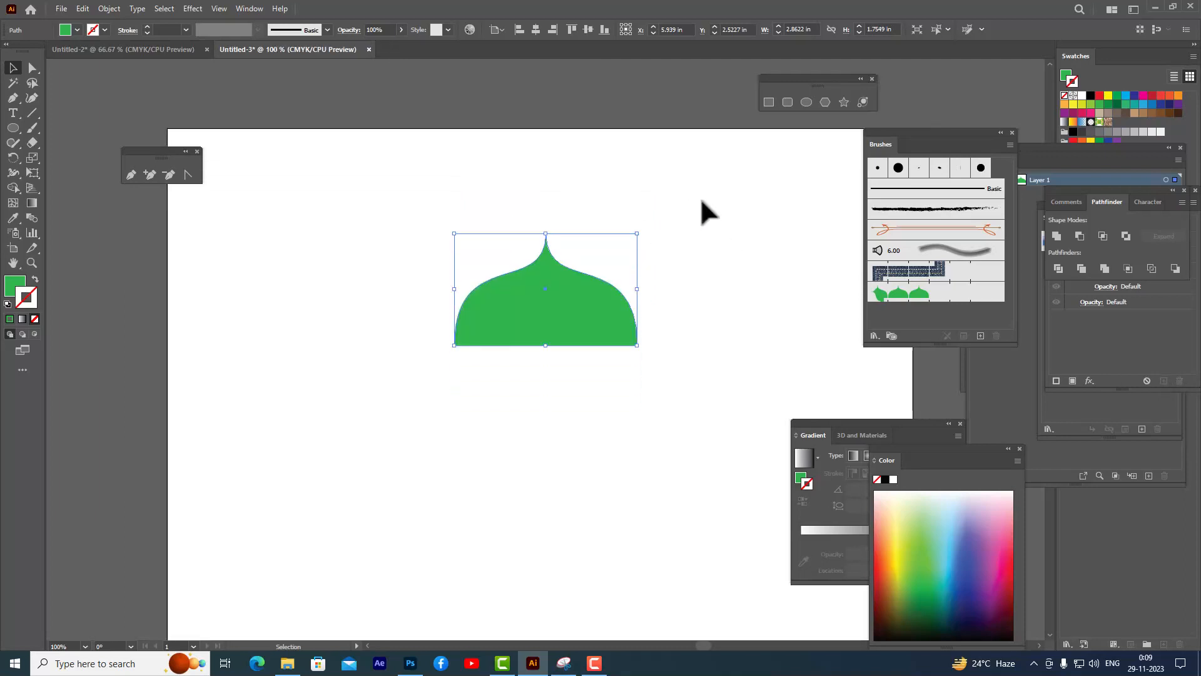
pyautogui.click(571, 208)
pyautogui.click(566, 310)
pyautogui.moveTo(565, 305); pyautogui.dragTo(148, 313)
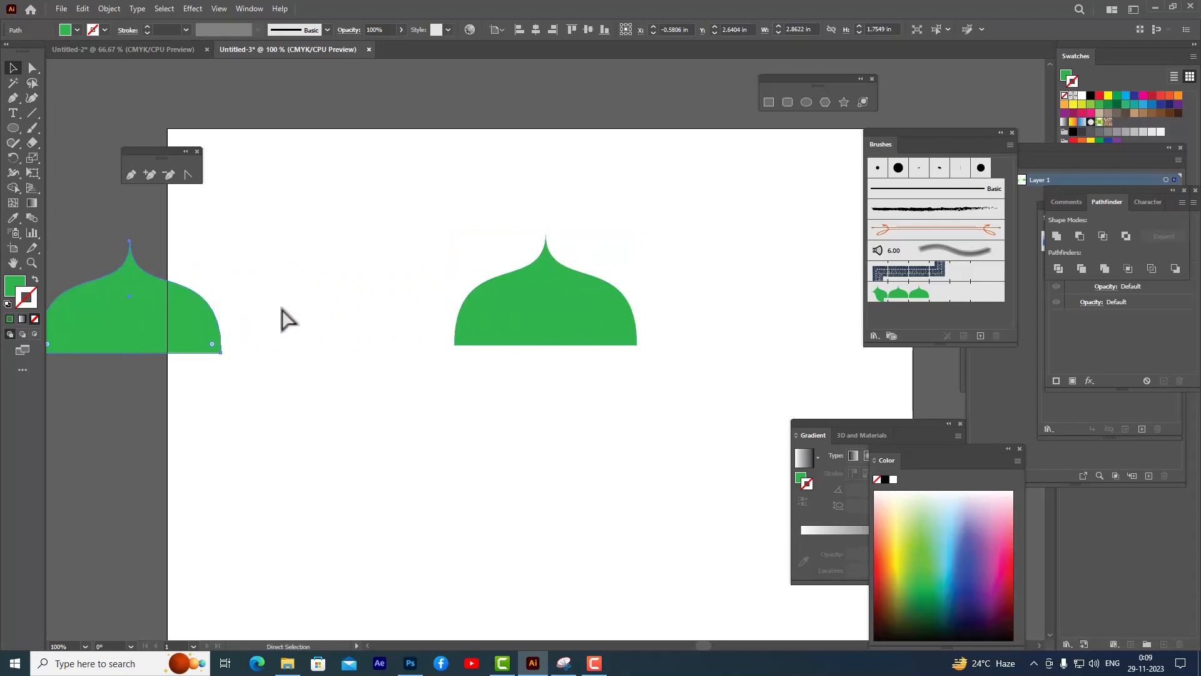
# - Move the other dome off the artboard, above its top edge
pyautogui.hotkey('ctrl', '-')
pyautogui.press('space')
pyautogui.moveTo(601, 264); pyautogui.dragTo(373, 204)
pyautogui.click(13, 68)
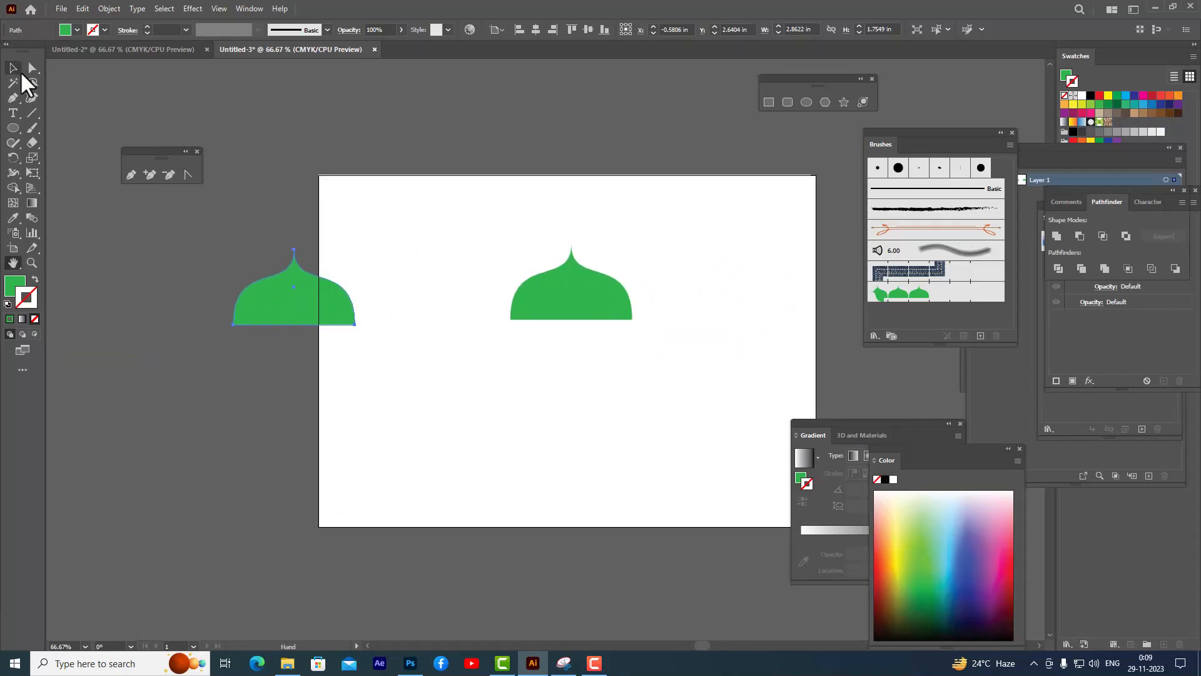
pyautogui.moveTo(561, 294); pyautogui.dragTo(294, 124)
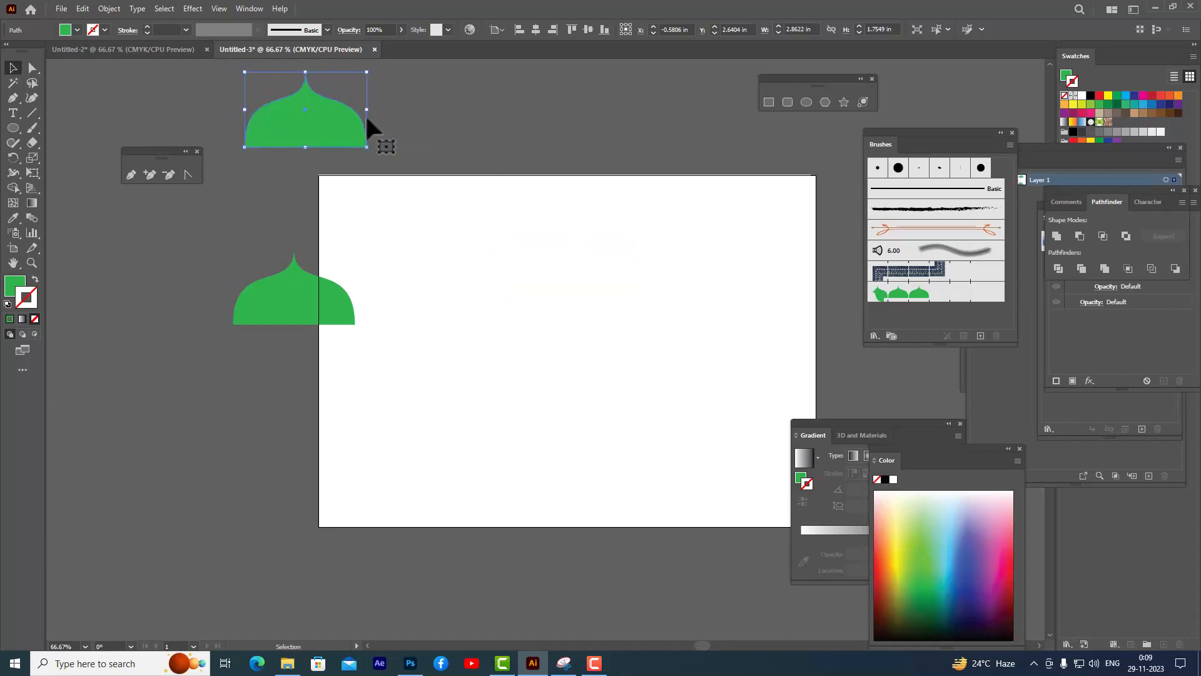
# - Paint two curved strokes across the artboard with the Paintbrush using the designone brush
pyautogui.hotkey('ctrl', 'shift', 'a')
pyautogui.click(27, 126)
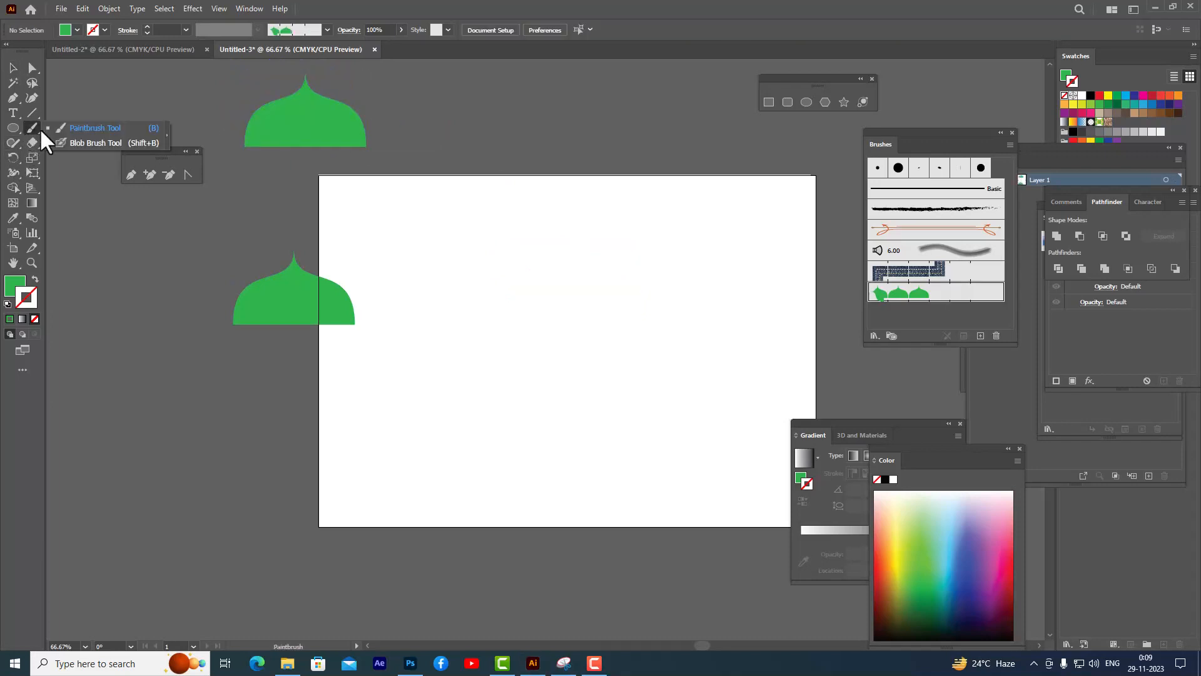
pyautogui.click(95, 129)
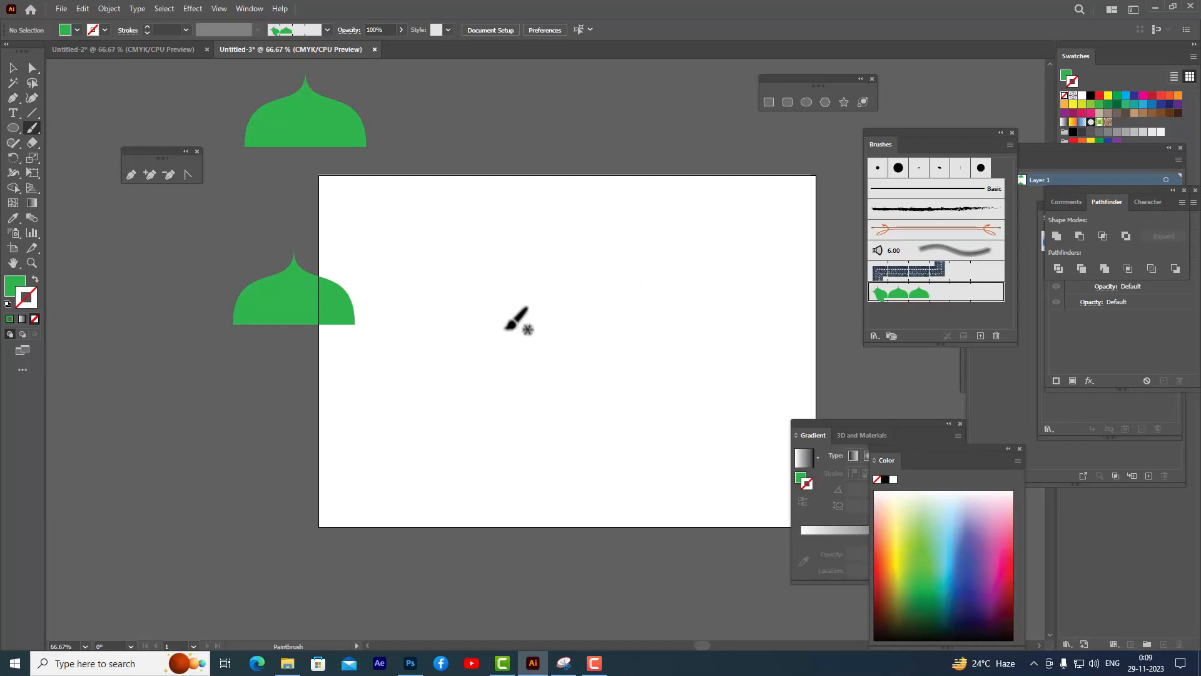
pyautogui.moveTo(482, 329)
pyautogui.mouseDown()
pyautogui.moveTo(517, 298)
pyautogui.moveTo(738, 250)
pyautogui.mouseUp()
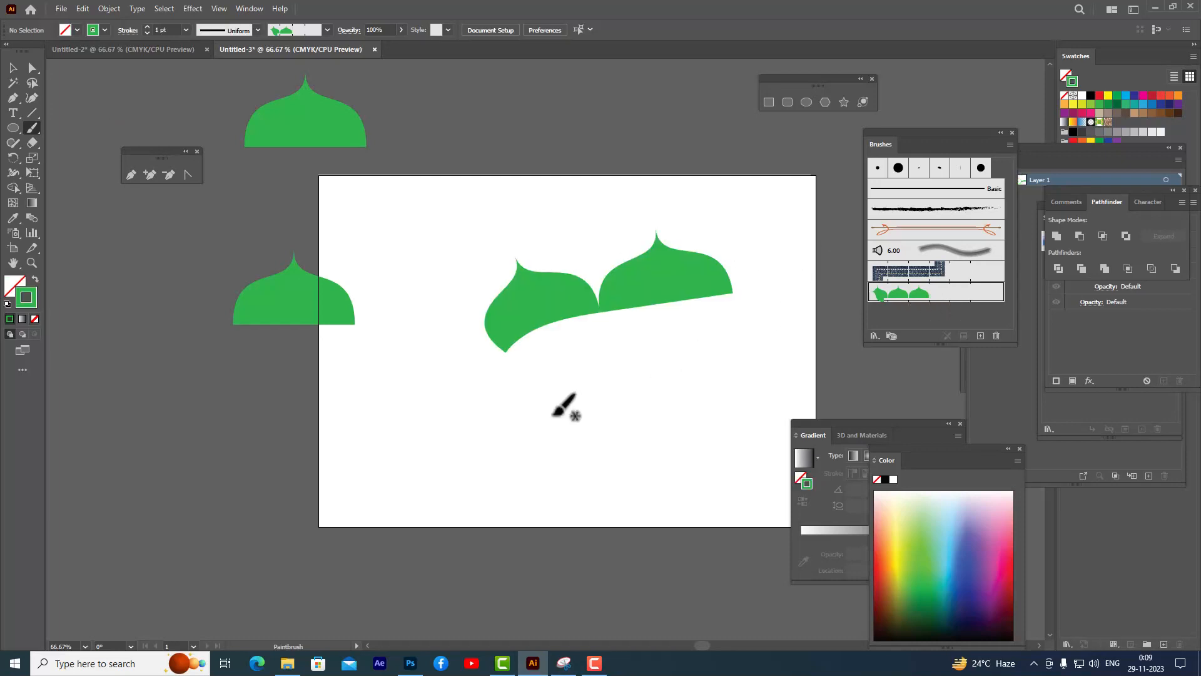
pyautogui.moveTo(515, 416)
pyautogui.mouseDown()
pyautogui.moveTo(617, 363)
pyautogui.moveTo(735, 357)
pyautogui.mouseUp()
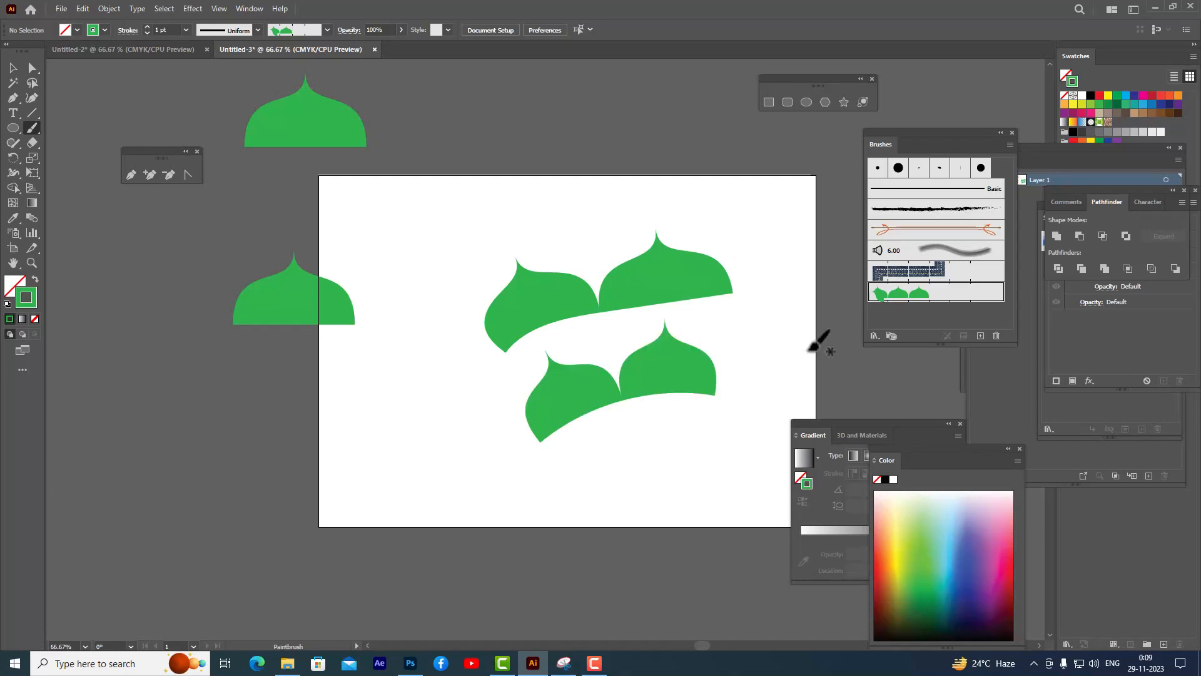
# - Set the designone brush's scale to 21% and apply the change to existing strokes
pyautogui.doubleClick(938, 294)
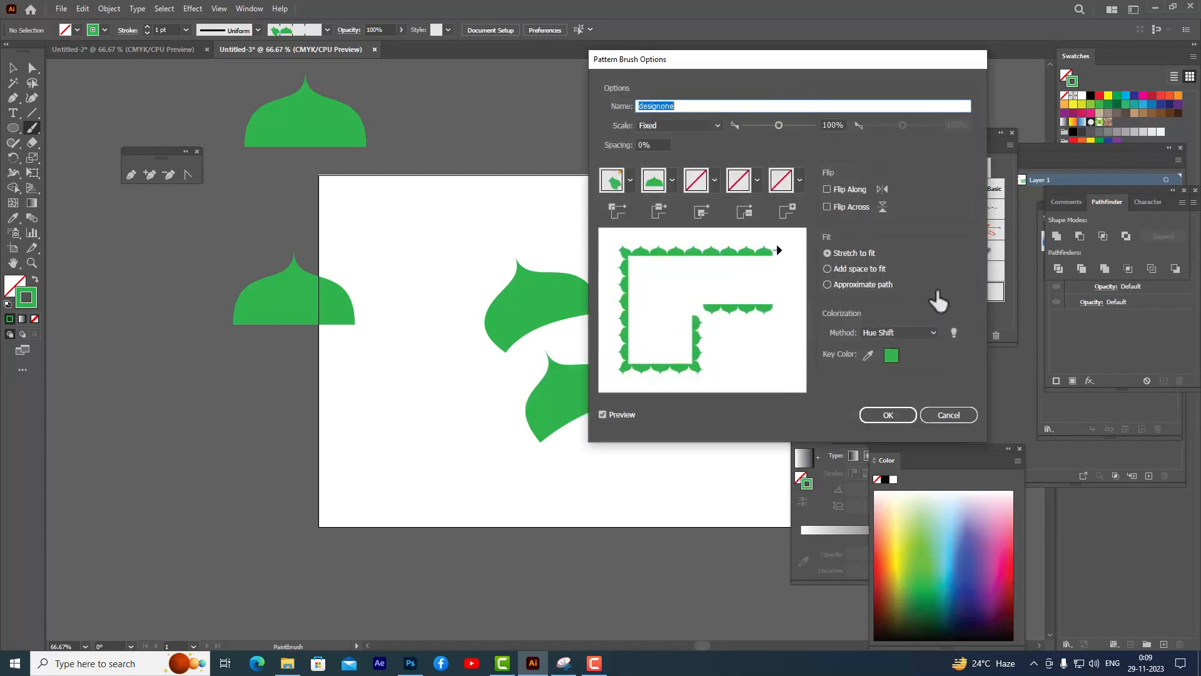
pyautogui.moveTo(700, 58); pyautogui.dragTo(873, 69)
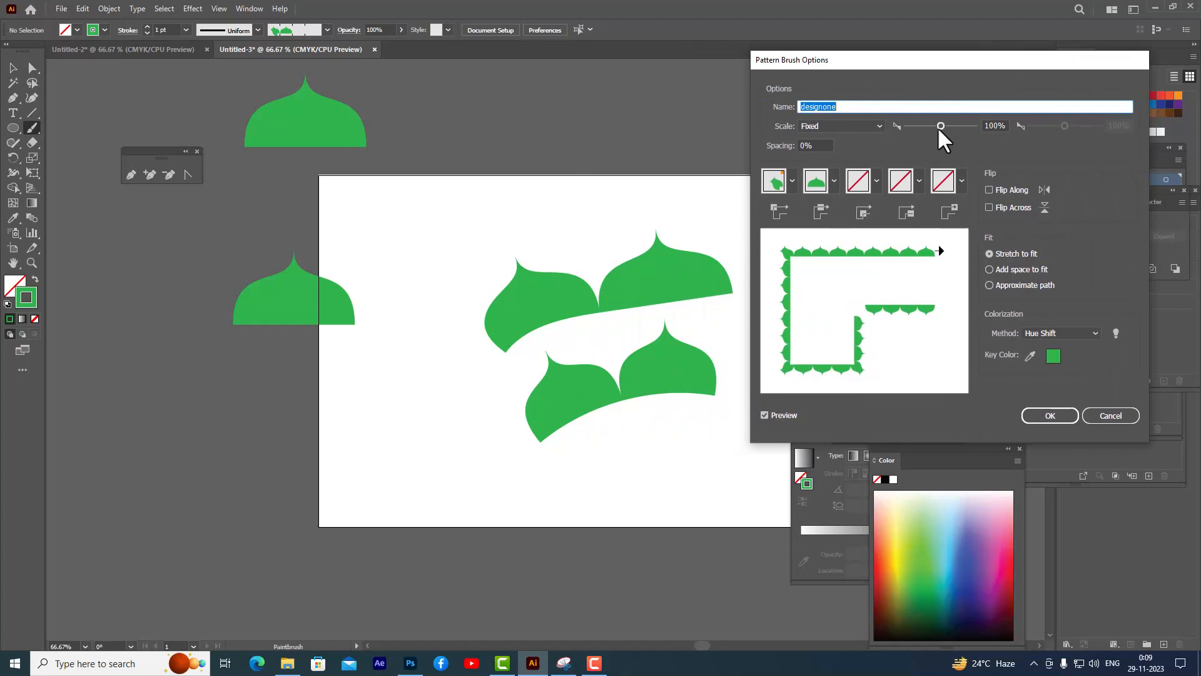
pyautogui.moveTo(940, 126); pyautogui.dragTo(914, 127)
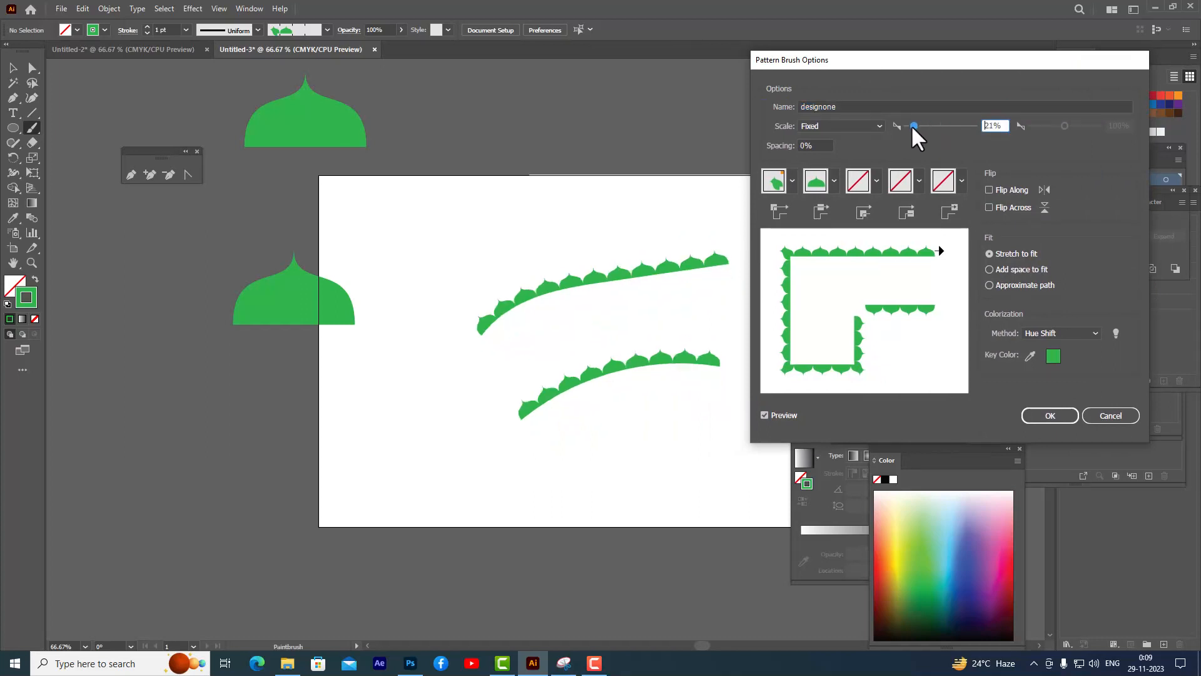
pyautogui.click(1039, 416)
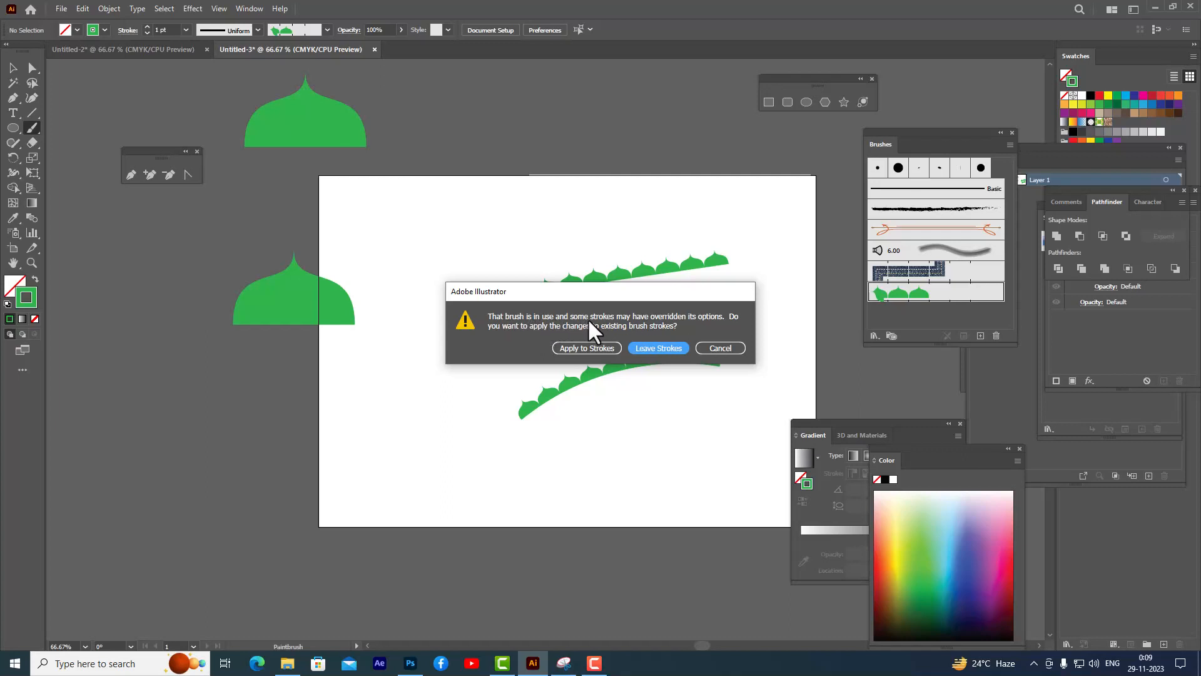
pyautogui.click(570, 348)
# - Paint three more curved strokes with the designone brush
pyautogui.moveTo(425, 284)
pyautogui.mouseDown()
pyautogui.moveTo(489, 239)
pyautogui.moveTo(625, 225)
pyautogui.mouseUp()
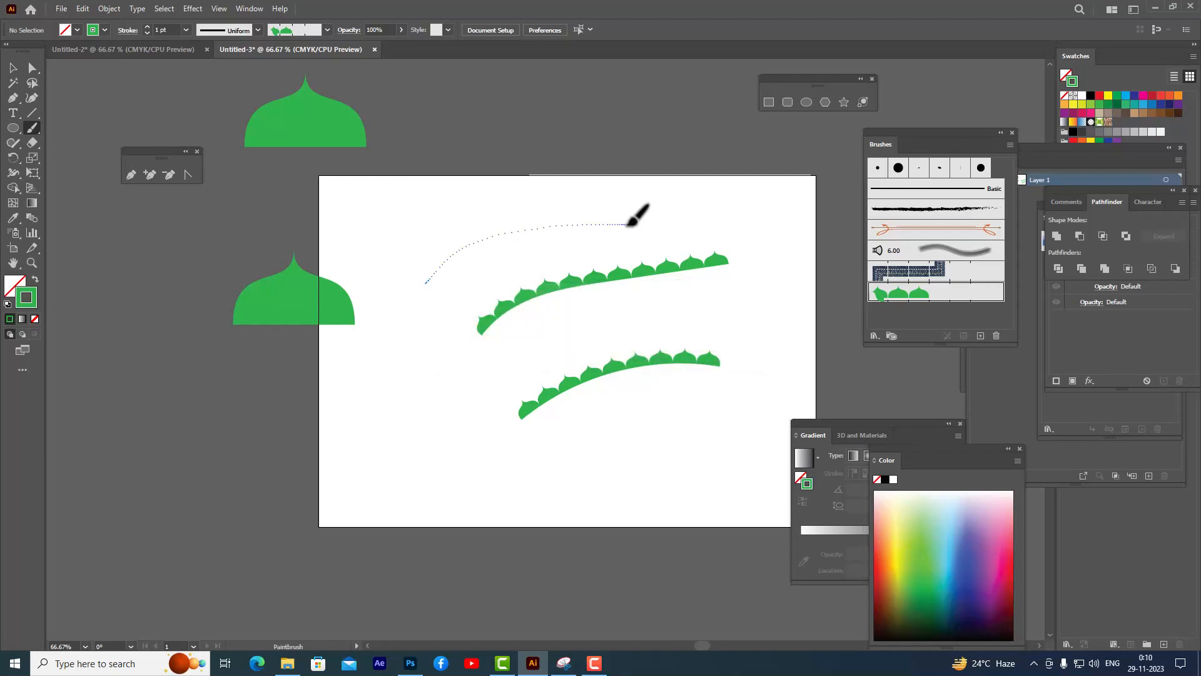
pyautogui.moveTo(437, 396)
pyautogui.mouseDown()
pyautogui.moveTo(509, 343)
pyautogui.moveTo(756, 285)
pyautogui.mouseUp()
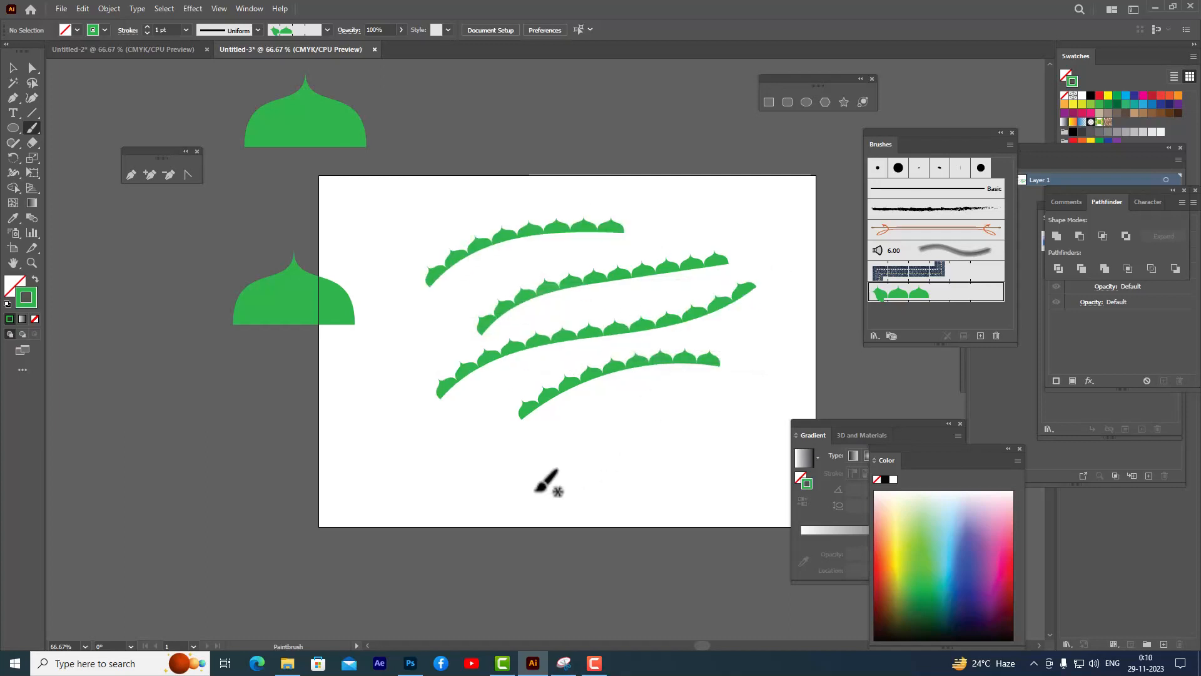
pyautogui.moveTo(531, 485)
pyautogui.mouseDown()
pyautogui.moveTo(760, 421)
pyautogui.moveTo(797, 375)
pyautogui.mouseUp()
# - Select all the painted strokes on the artboard and delete them
pyautogui.click(13, 68)
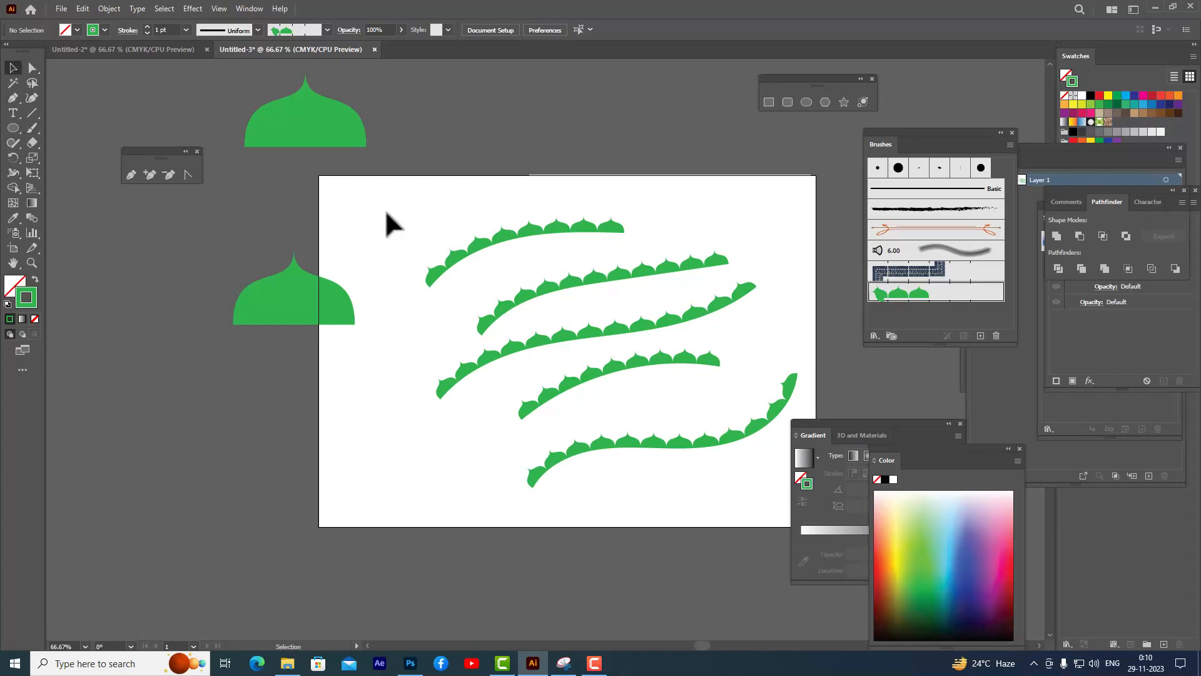
pyautogui.moveTo(469, 191)
pyautogui.mouseDown()
pyautogui.moveTo(576, 300)
pyautogui.moveTo(731, 514)
pyautogui.mouseUp()
pyautogui.press('Delete')
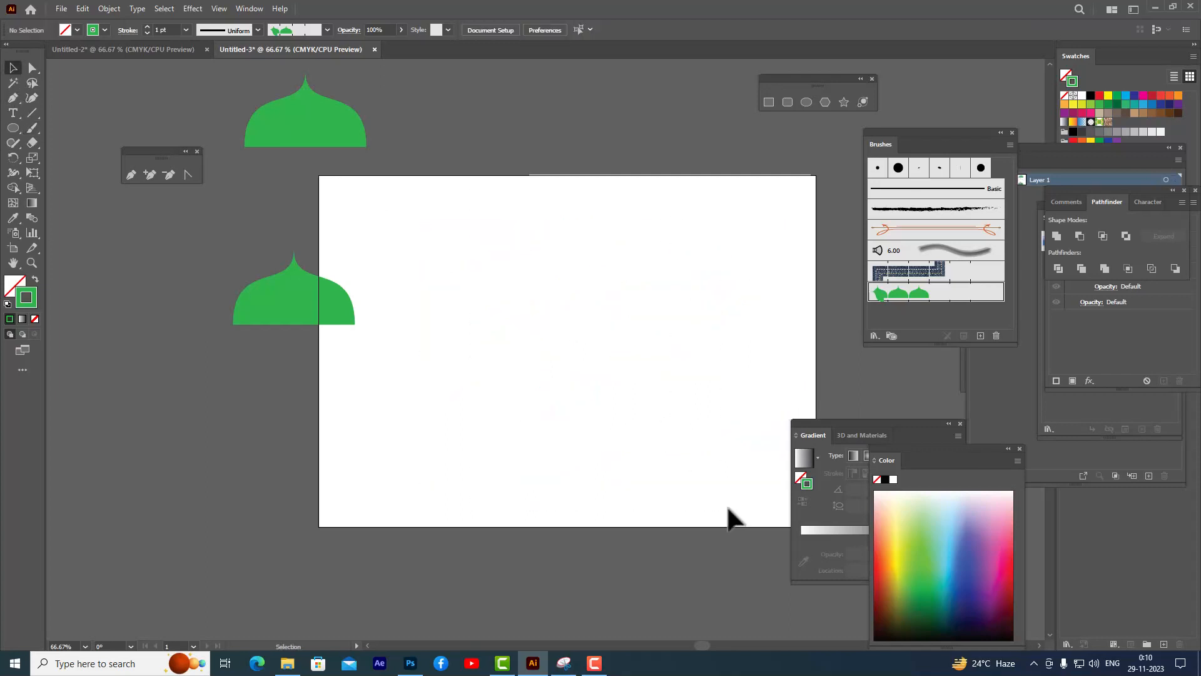
# - Draw a circle about 6.59 in wide from the artboard's center with the Ellipse tool
pyautogui.click(806, 102)
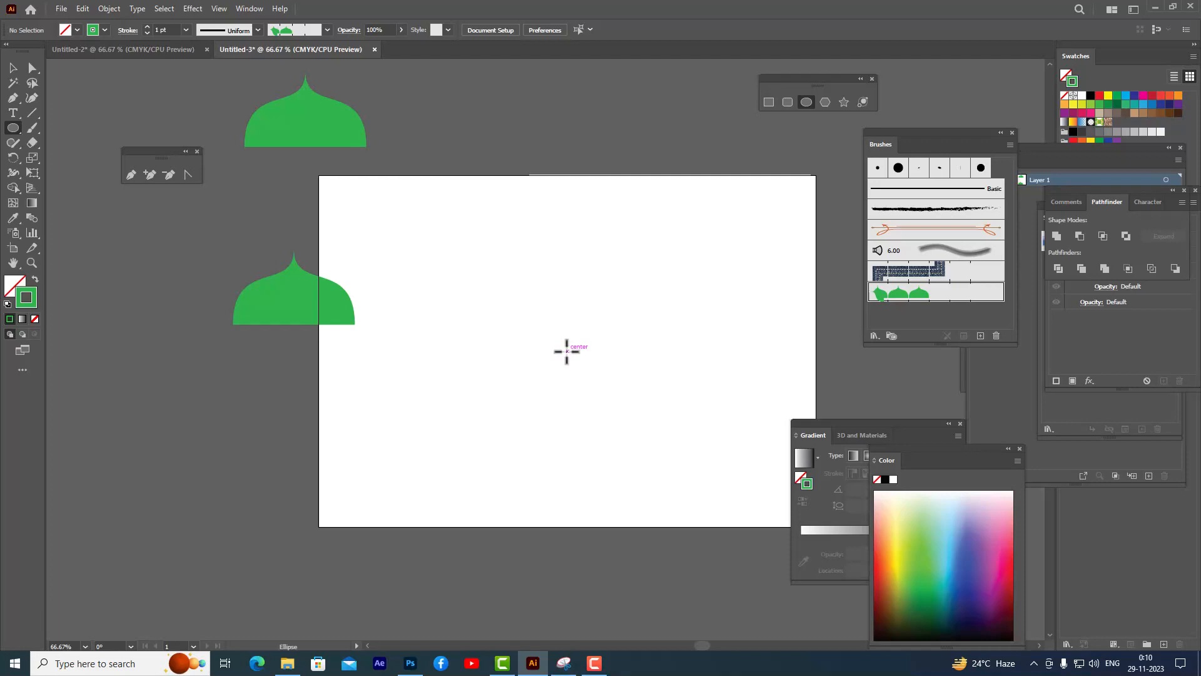
pyautogui.moveTo(567, 351)
pyautogui.mouseDown()
pyautogui.moveTo(654, 404)
pyautogui.moveTo(735, 420)
pyautogui.moveTo(707, 419)
pyautogui.mouseUp()
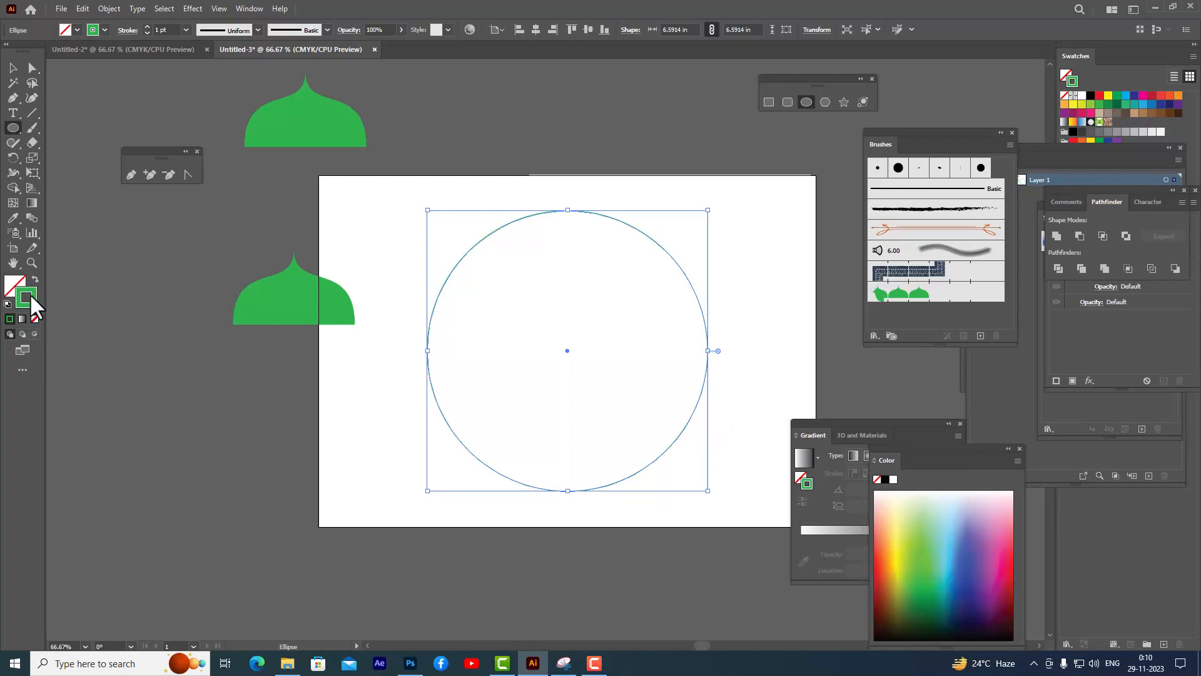
# - Select the circle and apply the designone brush to its stroke
pyautogui.click(13, 67)
pyautogui.click(651, 194)
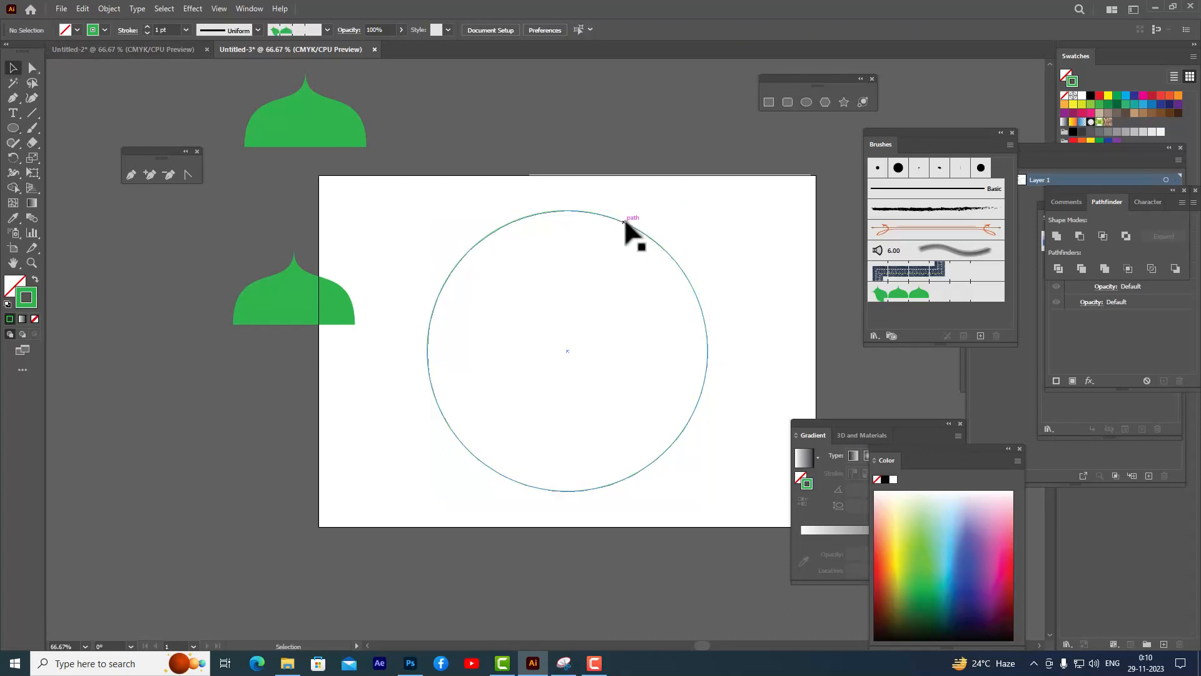
pyautogui.click(624, 221)
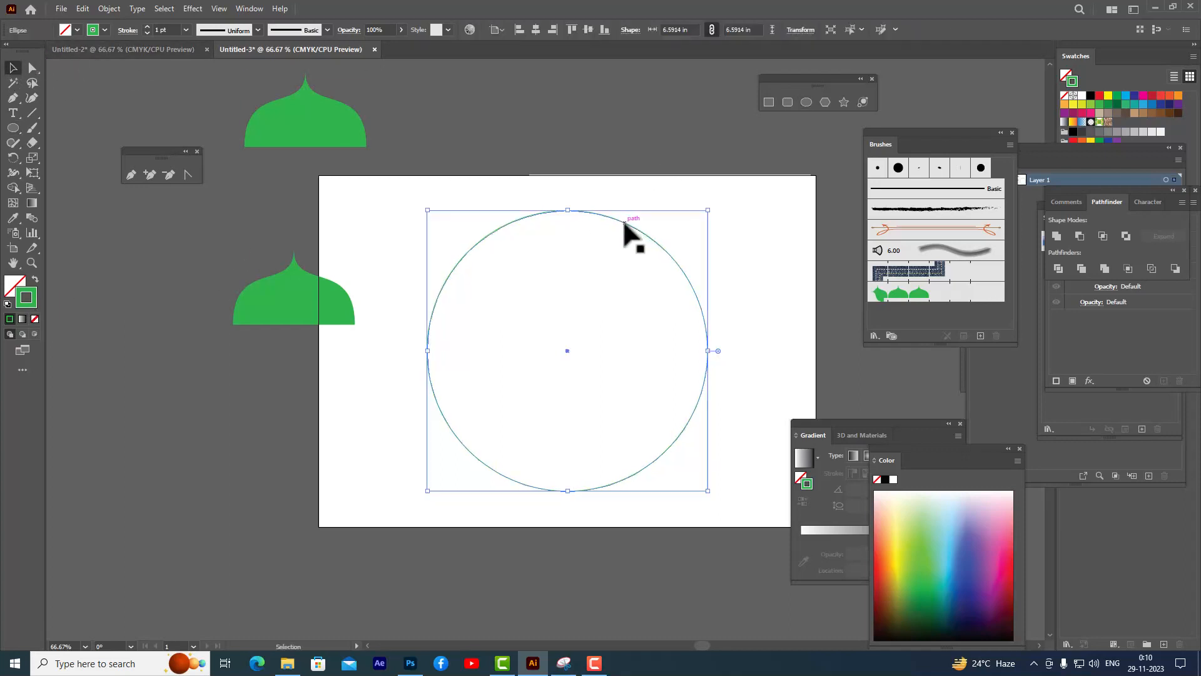
pyautogui.click(906, 294)
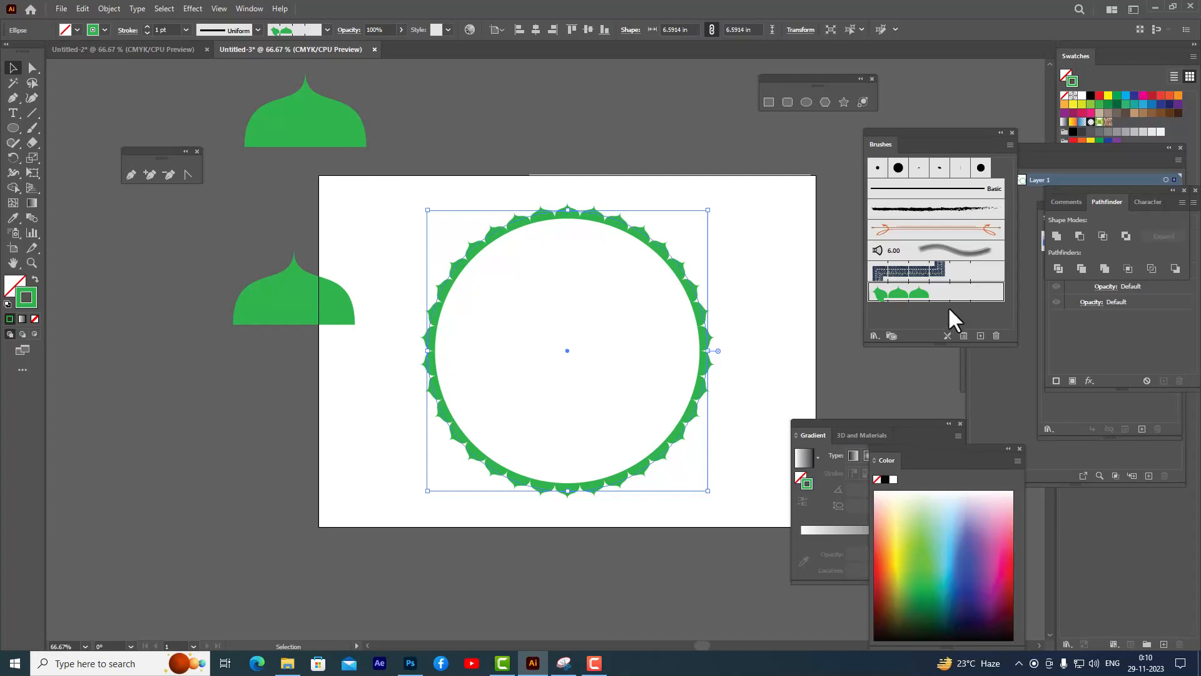
# - Set the designone brush's scale to 43%, confirm, and deselect the circle
pyautogui.doubleClick(914, 297)
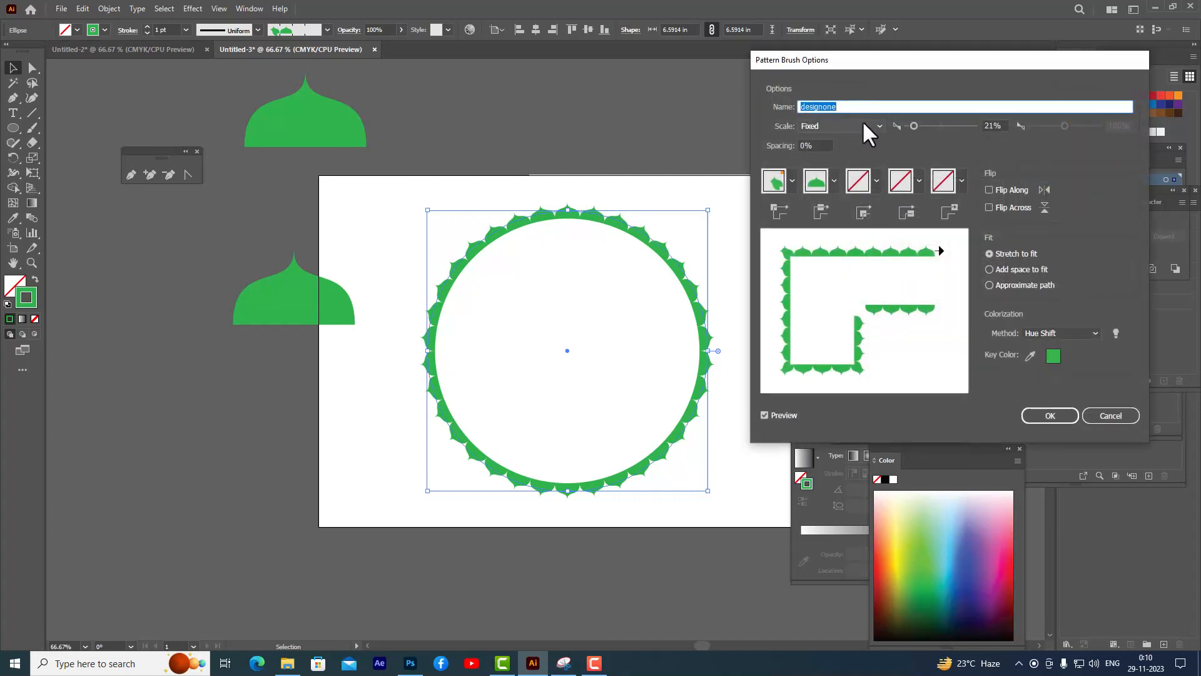
pyautogui.moveTo(912, 125); pyautogui.dragTo(920, 123)
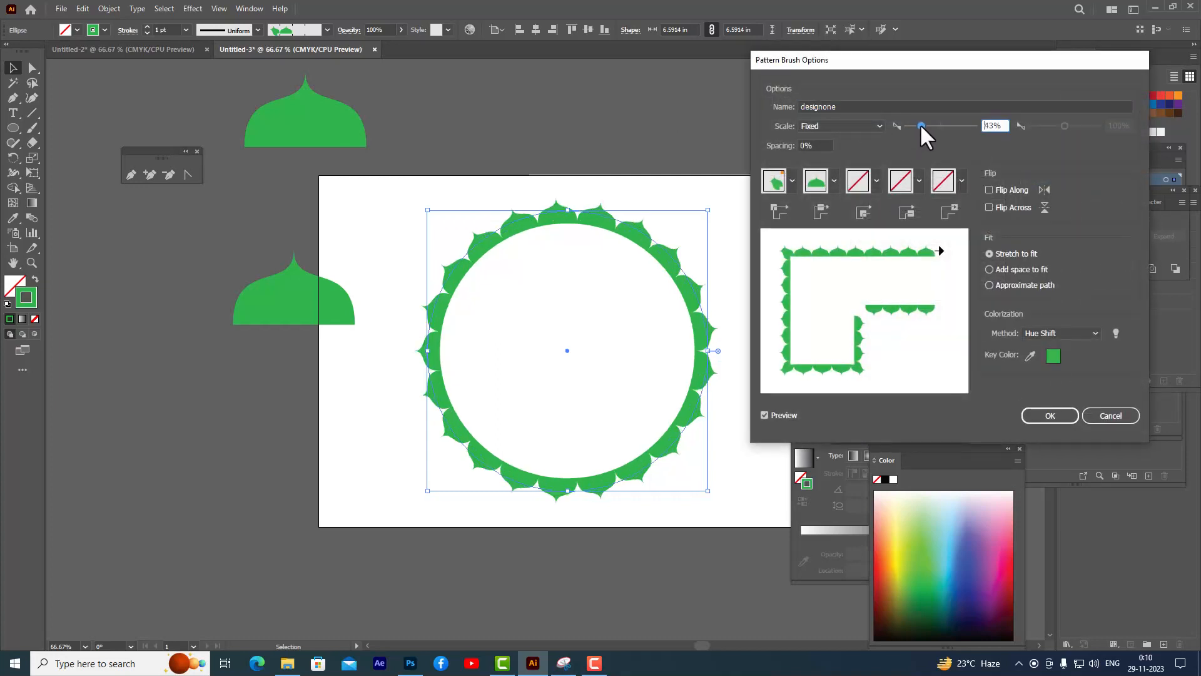
pyautogui.click(1031, 413)
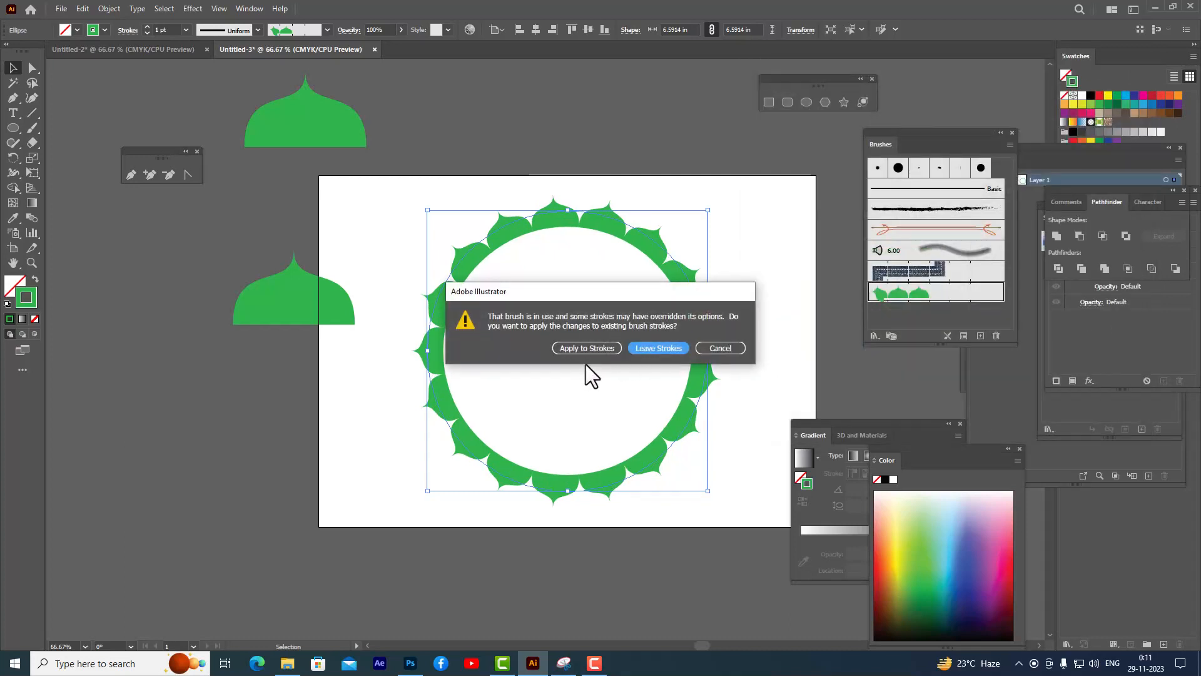
pyautogui.click(592, 351)
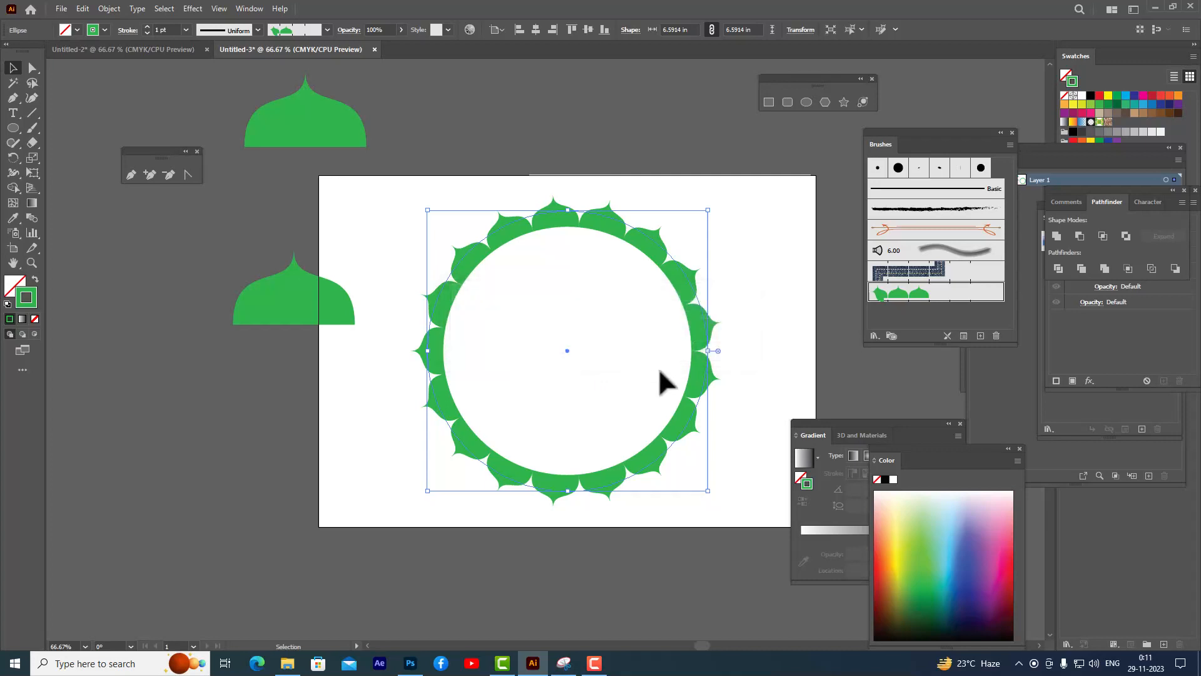
pyautogui.click(652, 136)
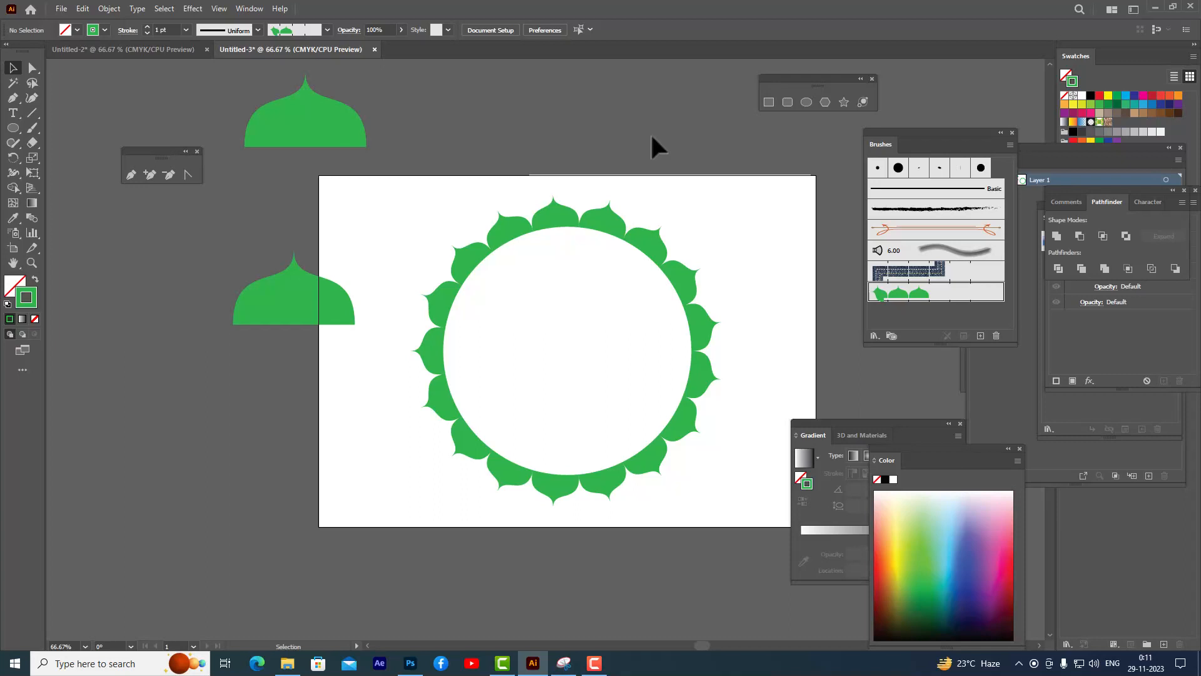
# - Duplicate the left dome, enlarge the copy to about 5.28 by 3.24 in, and overlap it under the original
pyautogui.moveTo(279, 279); pyautogui.dragTo(229, 244)
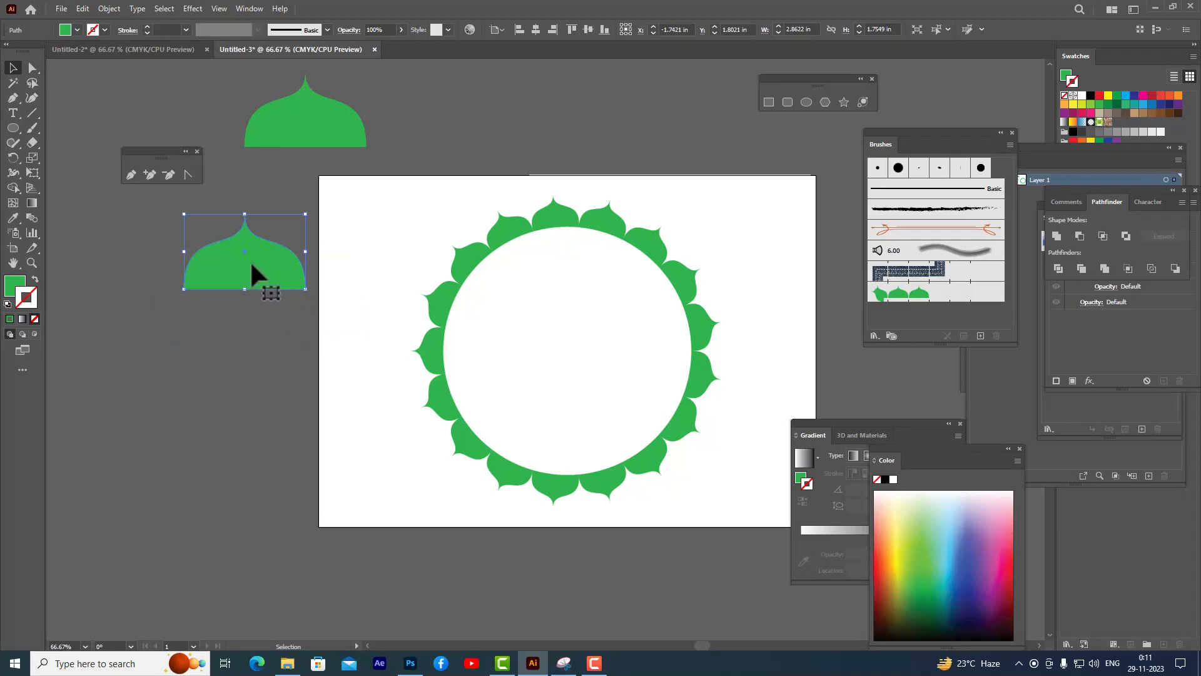
pyautogui.moveTo(257, 268); pyautogui.dragTo(257, 357)
pyautogui.moveTo(306, 304); pyautogui.dragTo(365, 271)
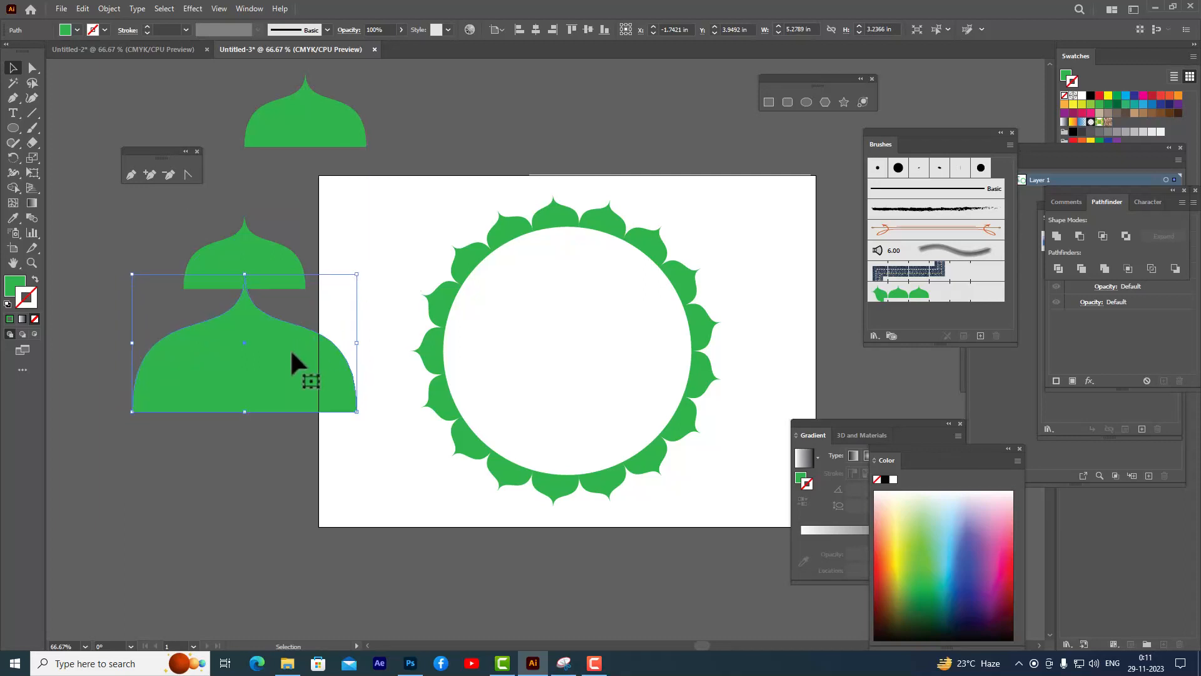
pyautogui.moveTo(292, 353); pyautogui.dragTo(293, 305)
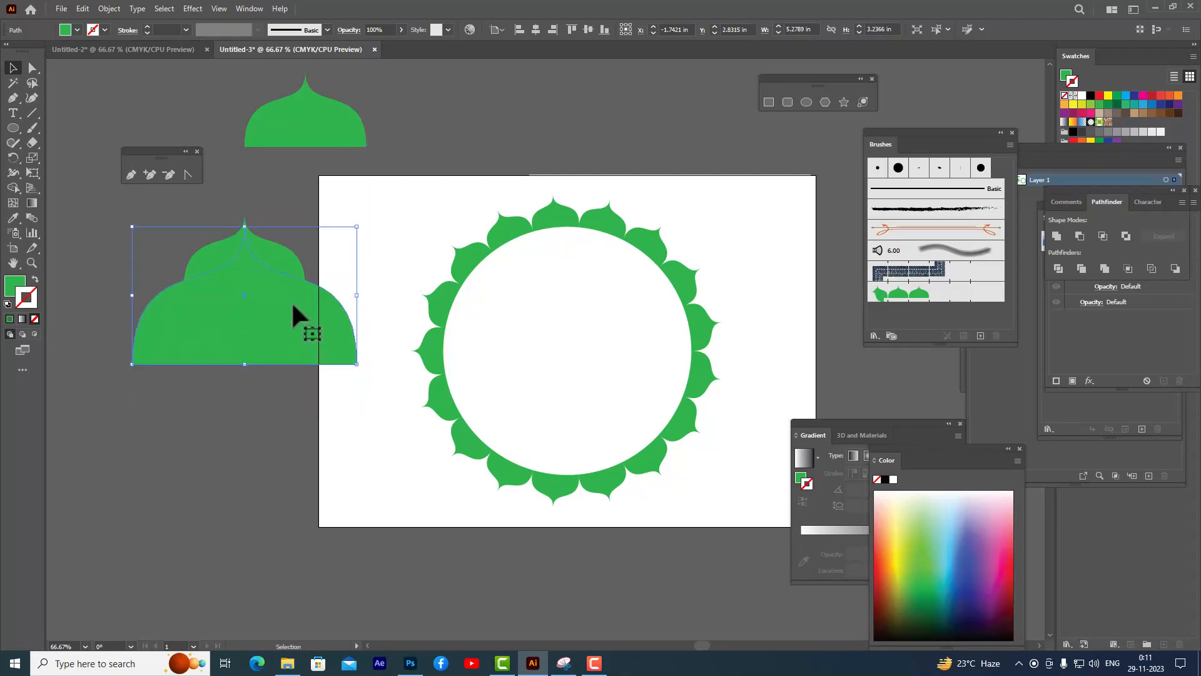
# - Adjust the enlarged dome under the original, select both domes, and unite them into one shape with Pathfinder
pyautogui.moveTo(357, 227); pyautogui.dragTo(289, 229)
pyautogui.click(373, 227)
pyautogui.click(286, 252)
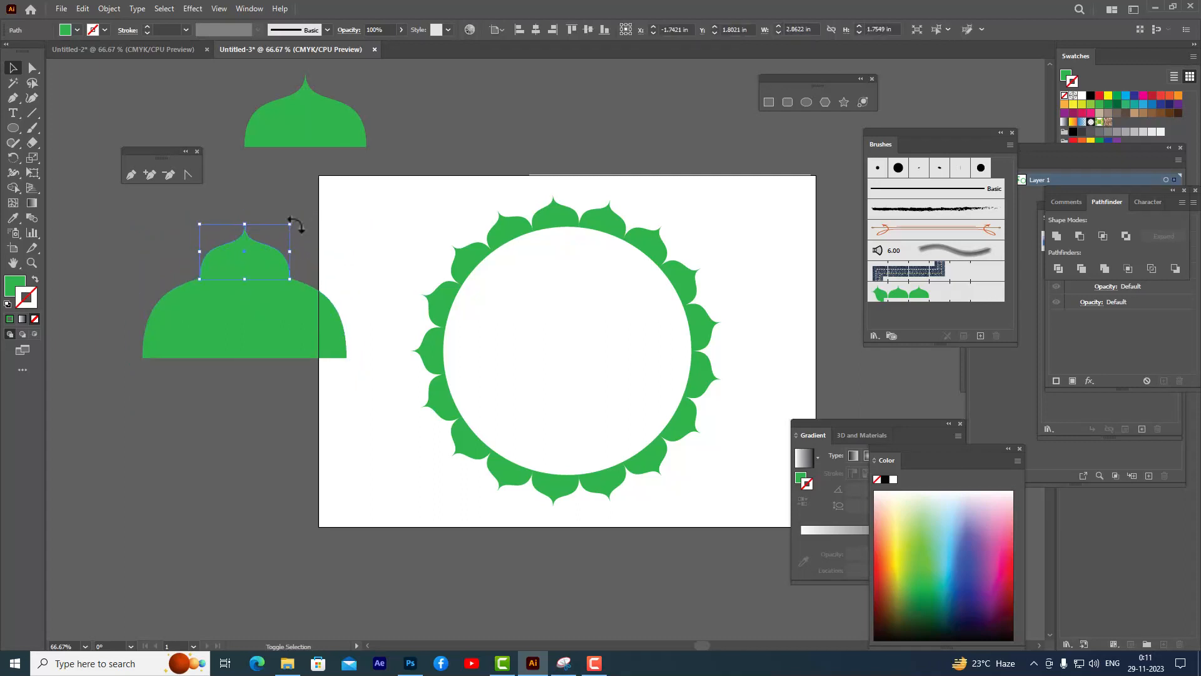
pyautogui.click(376, 245)
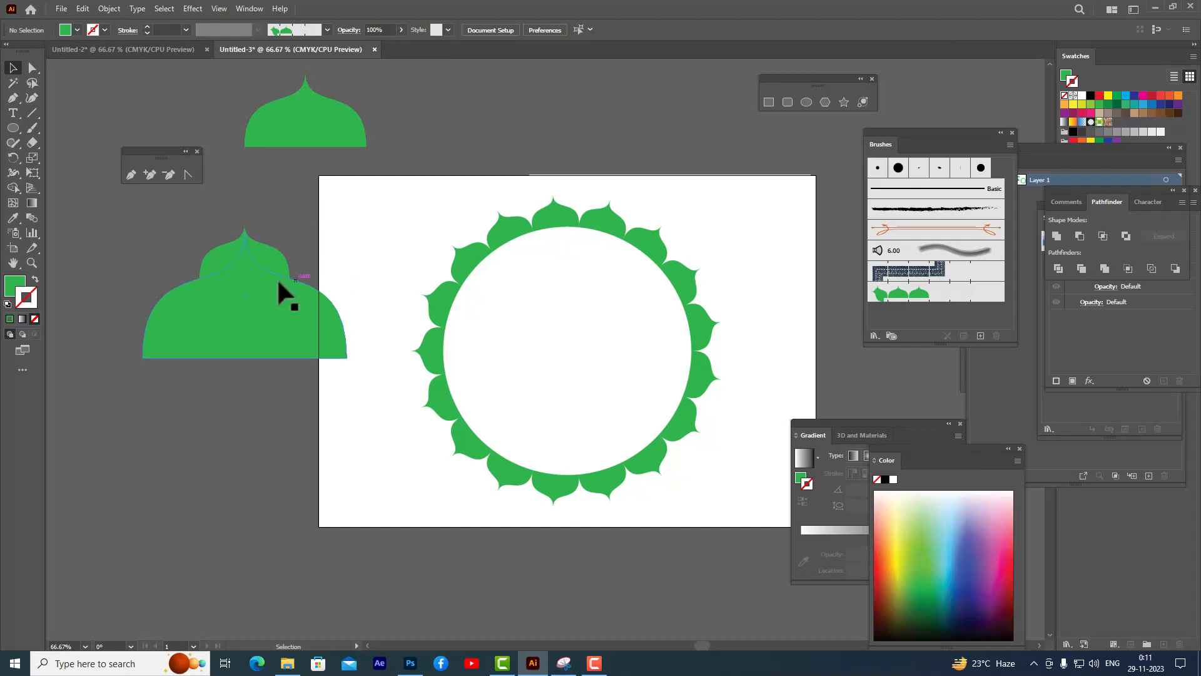
pyautogui.moveTo(318, 223); pyautogui.dragTo(373, 405)
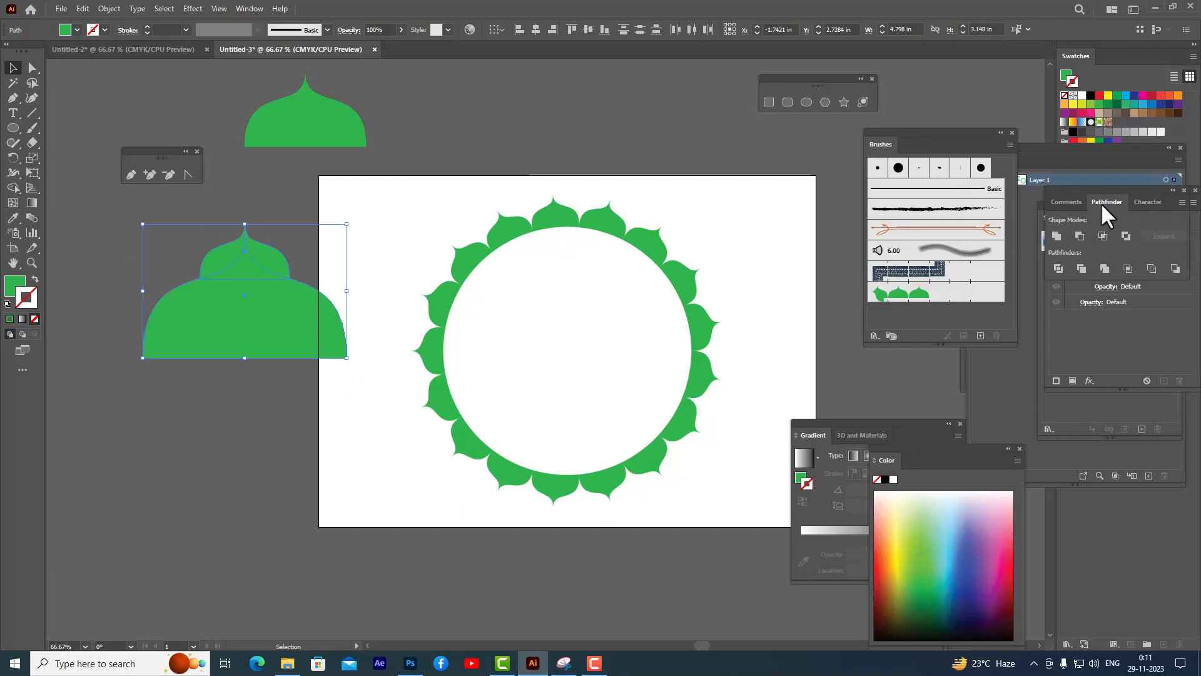
pyautogui.click(1056, 236)
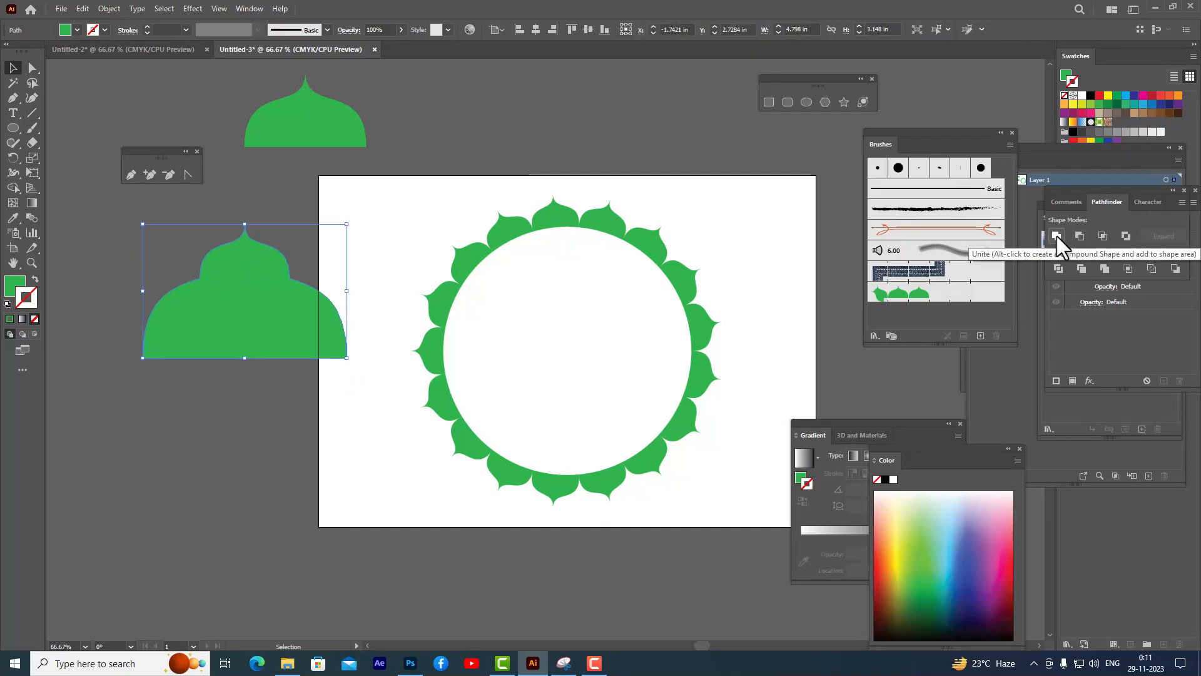
# - Drag the united dome shape into the brush library and create a new Pattern Brush from it
pyautogui.click(462, 182)
pyautogui.click(224, 324)
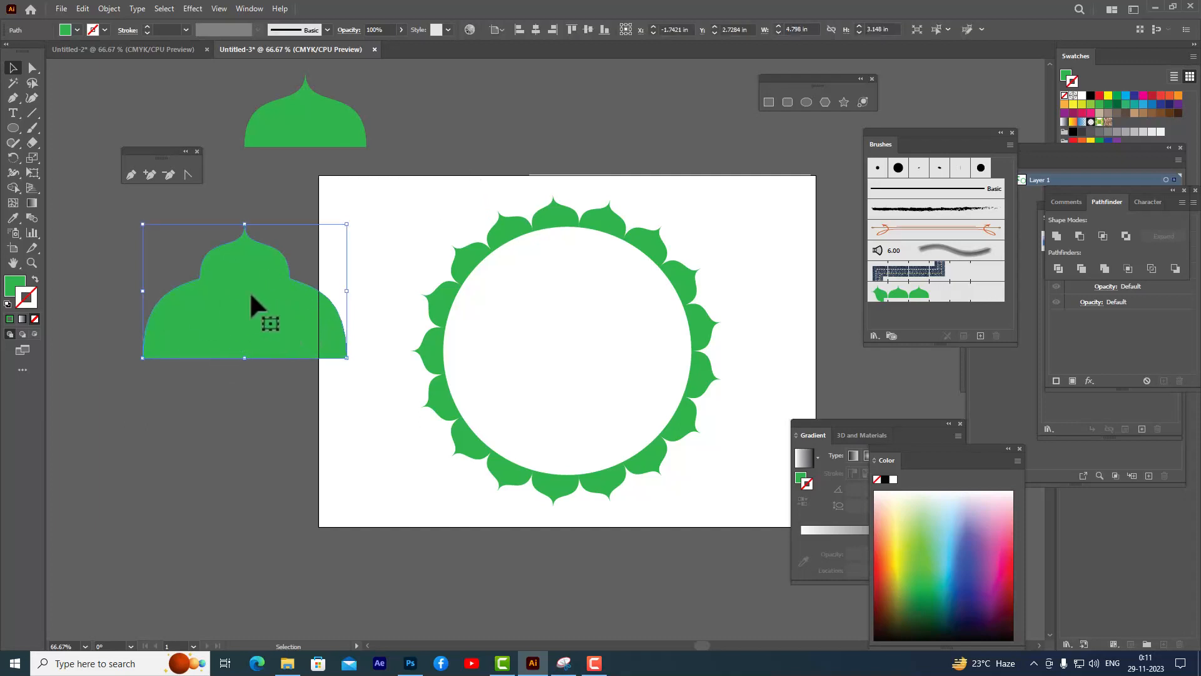
pyautogui.moveTo(256, 310); pyautogui.dragTo(907, 311)
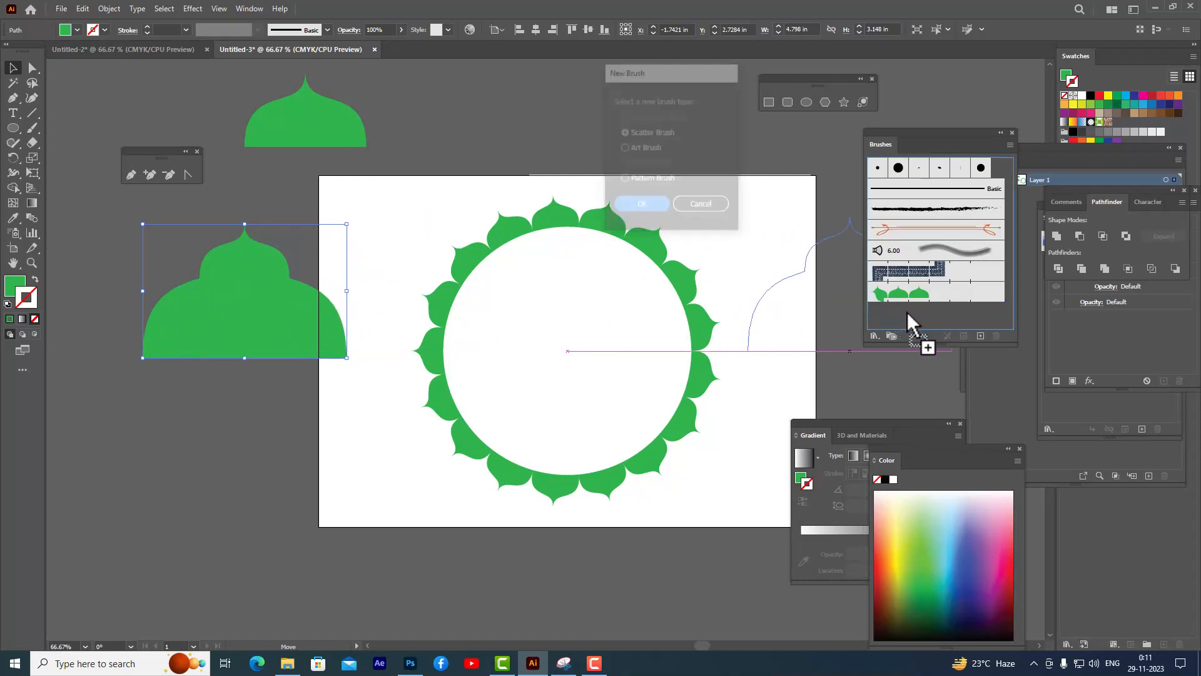
pyautogui.click(647, 178)
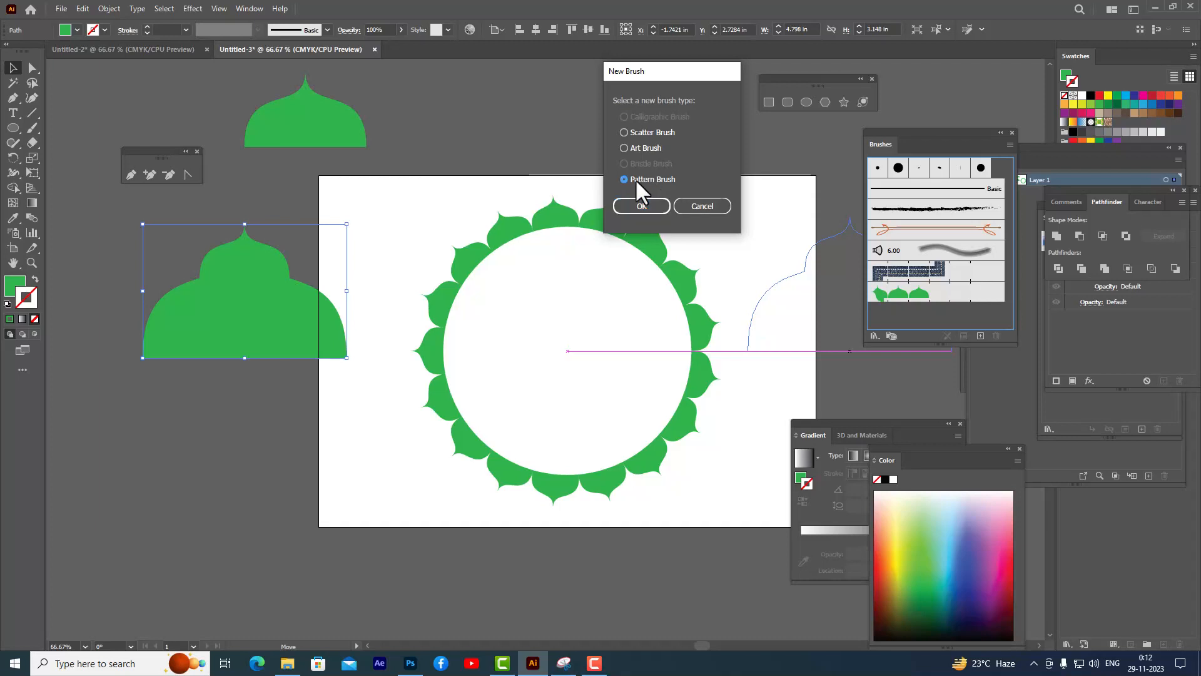
pyautogui.moveTo(642, 71); pyautogui.dragTo(678, 65)
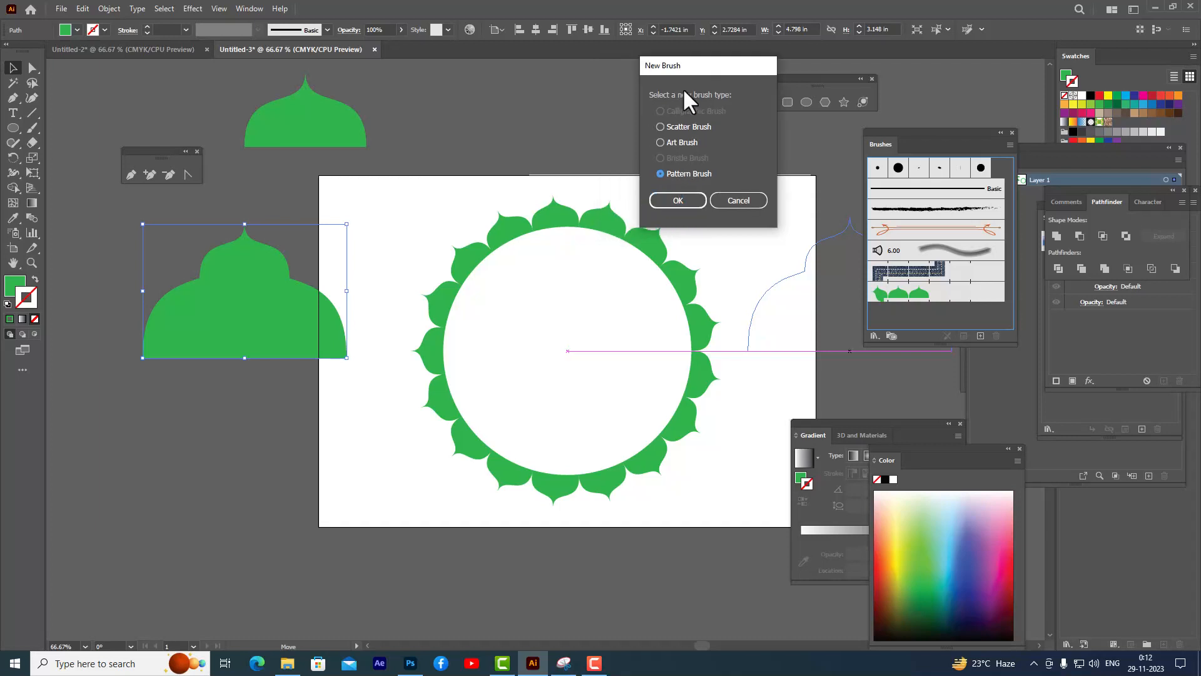
pyautogui.click(677, 200)
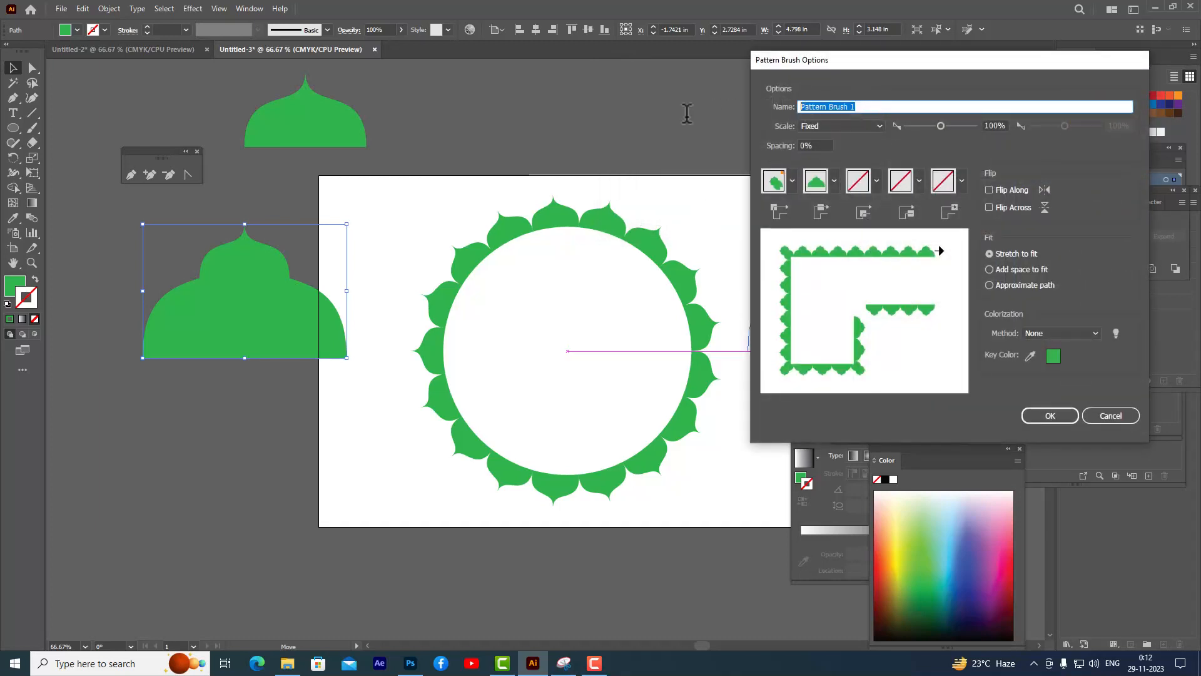
# - Name the pattern brush designtwo, set its colorization method to Hue Shift, and confirm
pyautogui.write('designtwo')
pyautogui.click(1056, 331)
pyautogui.click(1050, 387)
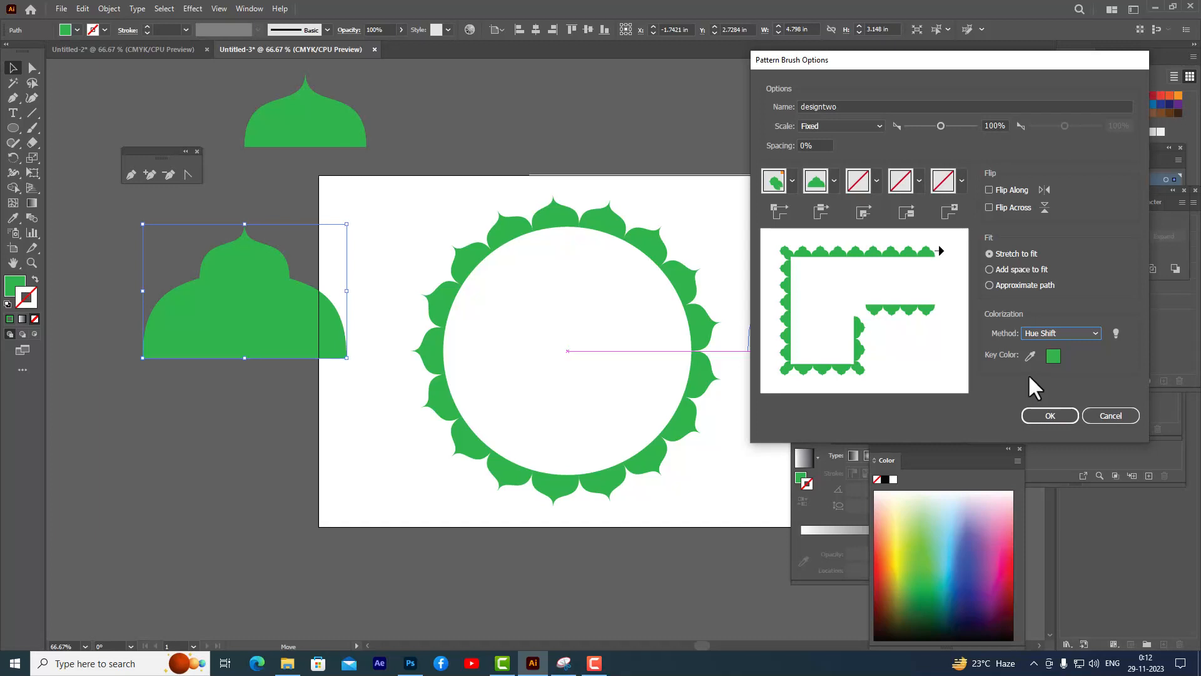
pyautogui.click(1038, 415)
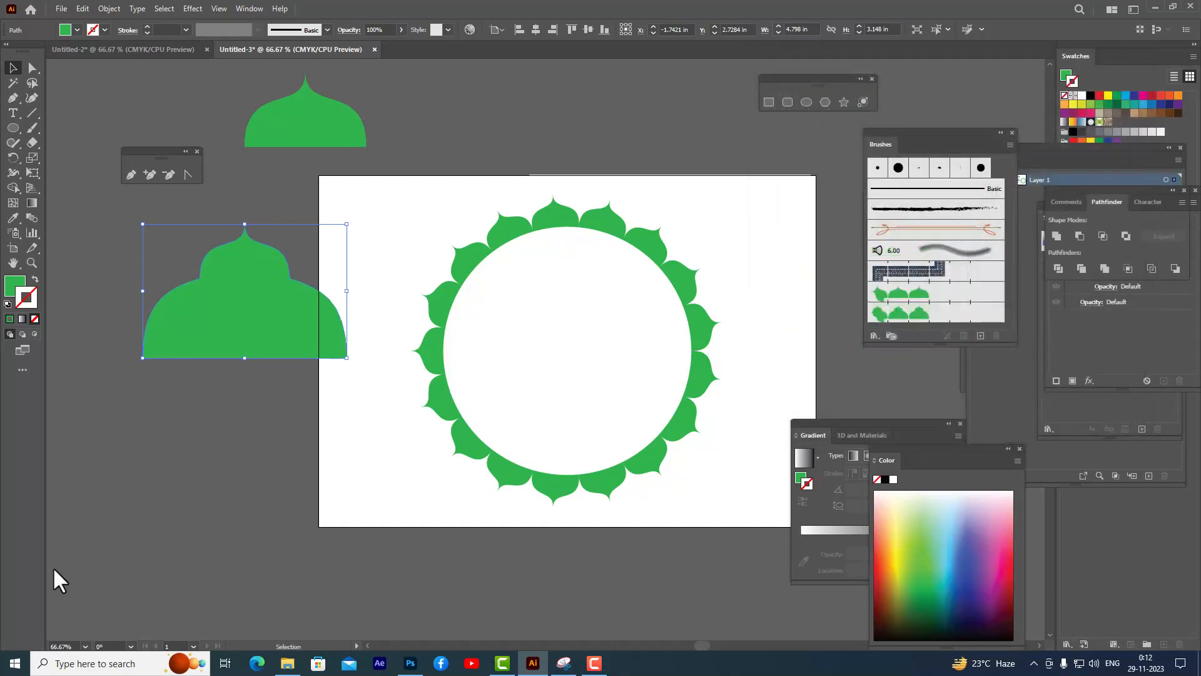
# - Draw a circle about 4.62 in wide from the artboard's center and swap its fill to stroke
pyautogui.click(463, 132)
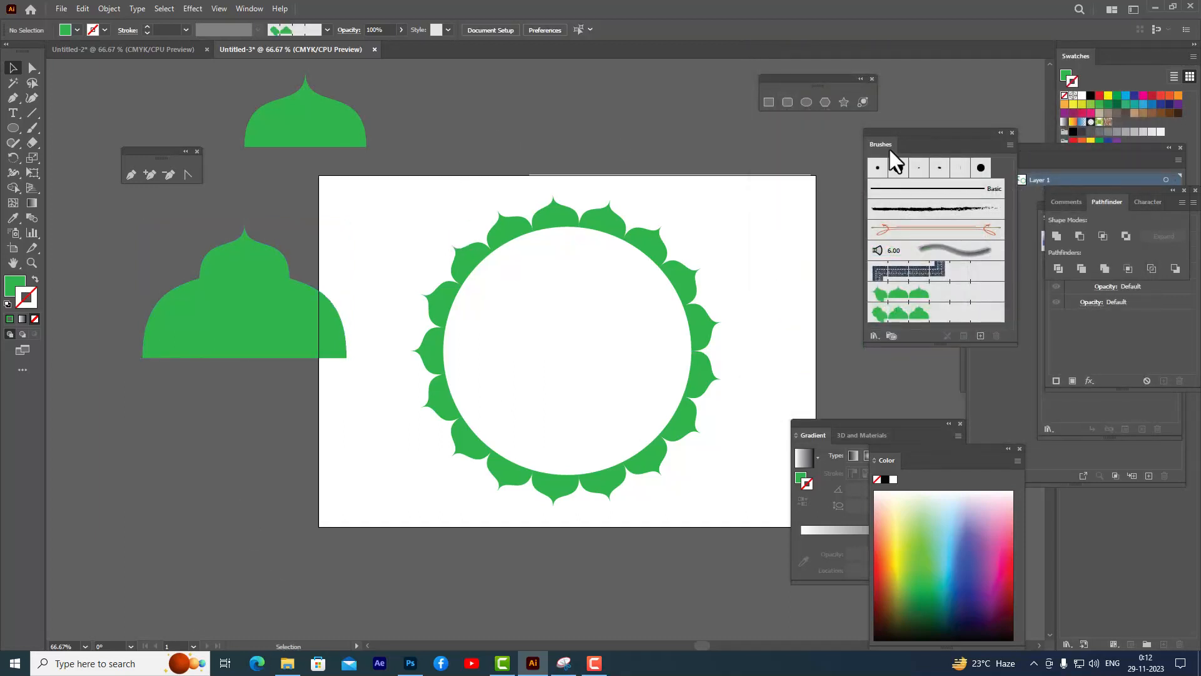
pyautogui.click(806, 104)
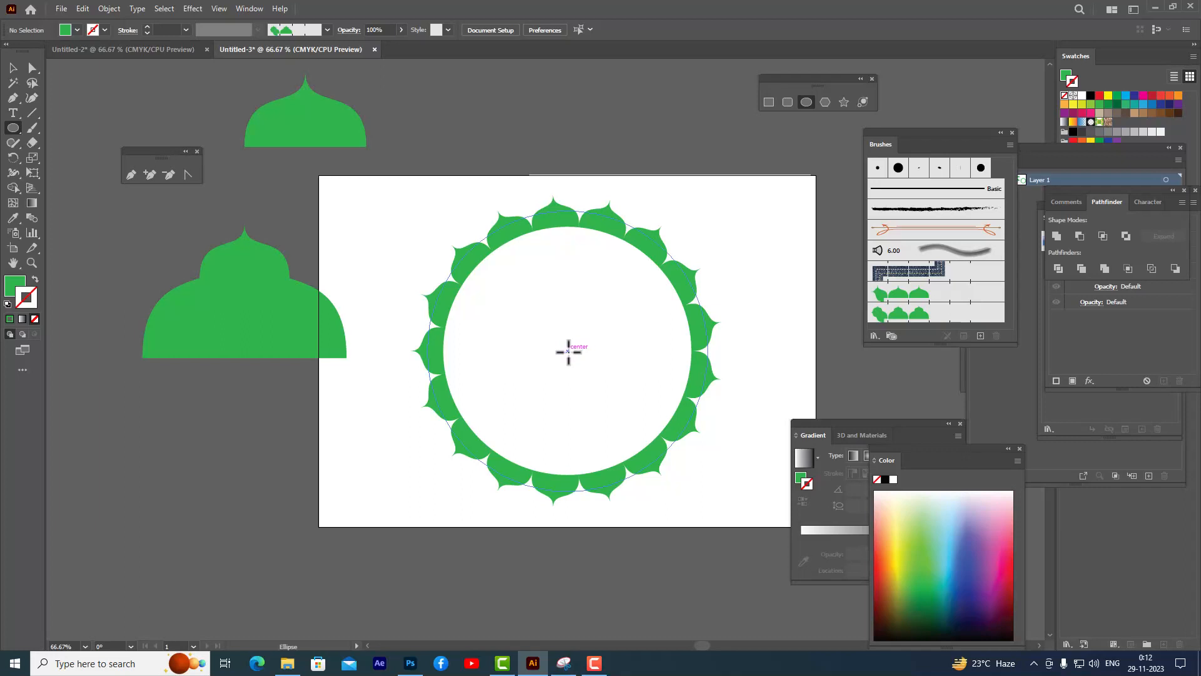
pyautogui.moveTo(568, 352); pyautogui.dragTo(665, 413)
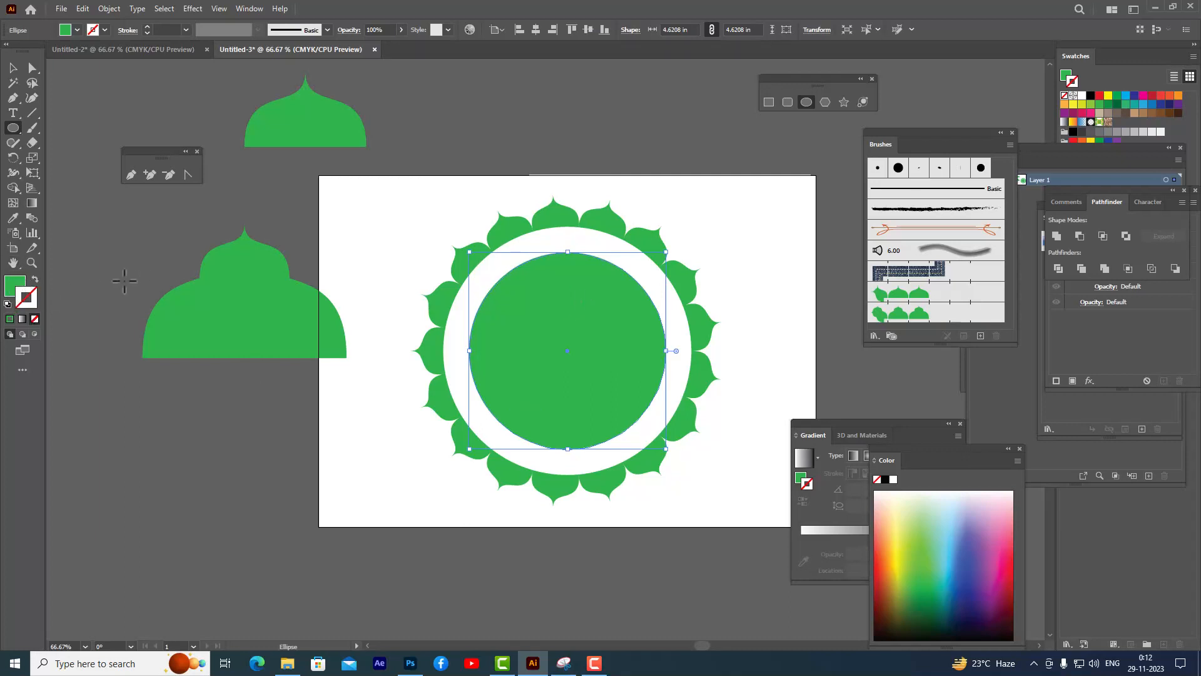
pyautogui.click(36, 281)
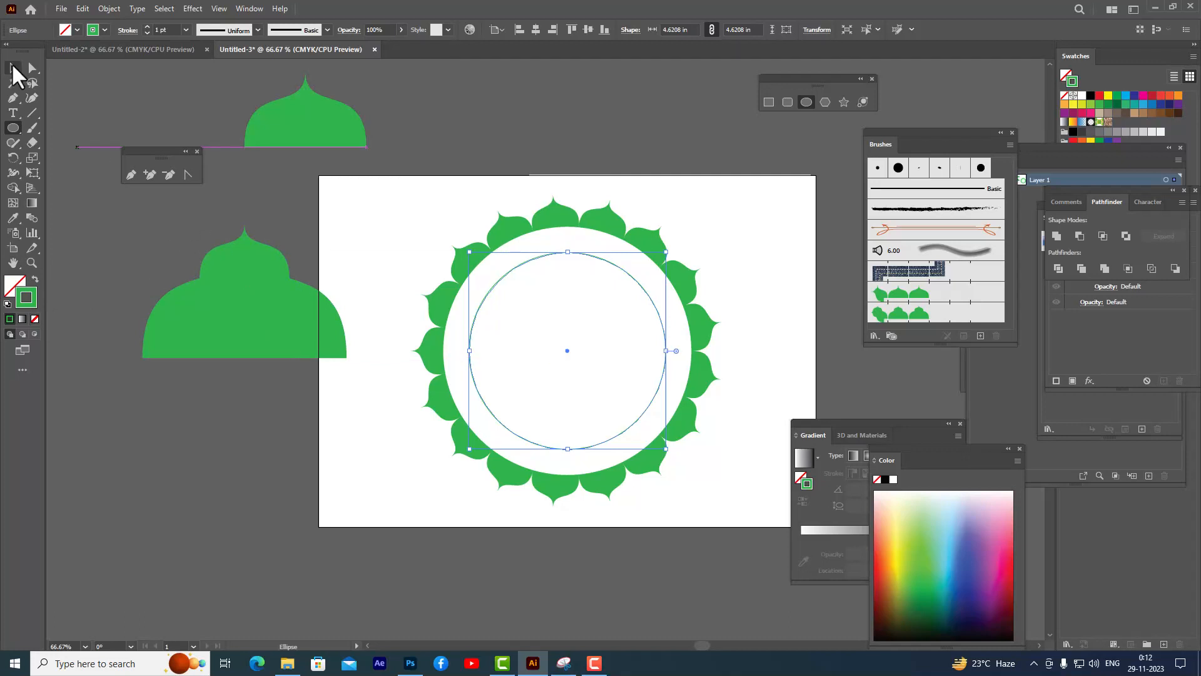
# - Apply the designtwo brush to the new circle, set the brush scale to 12%, and apply the change to strokes
pyautogui.click(14, 68)
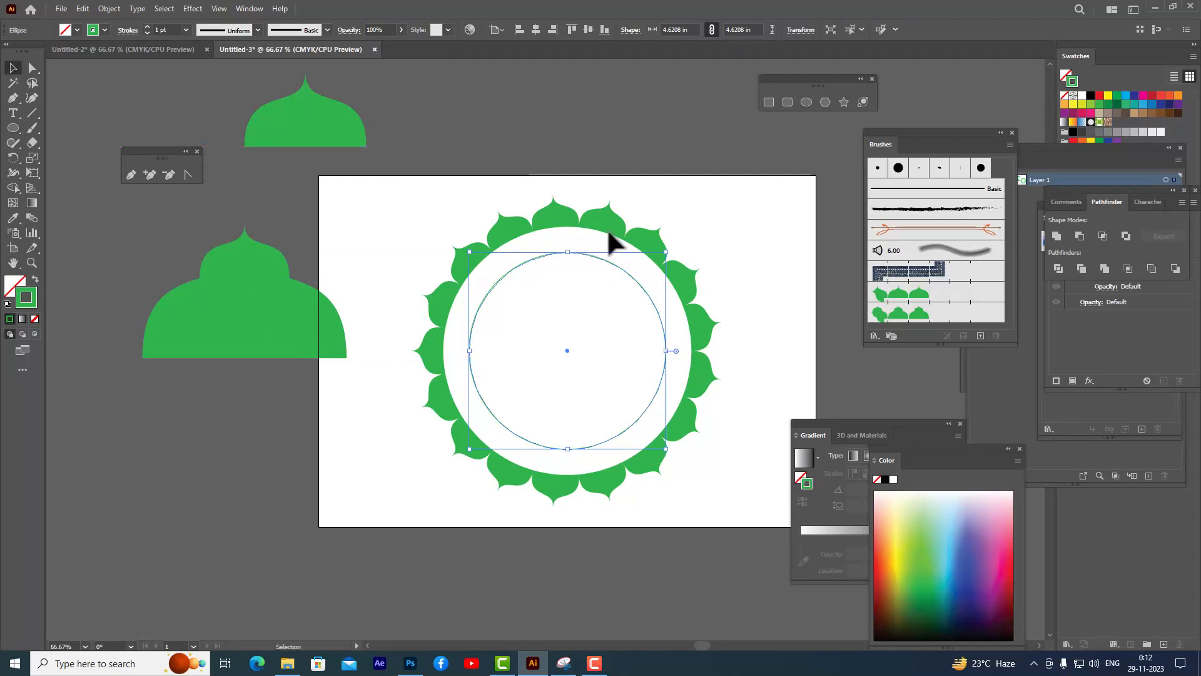
pyautogui.click(920, 315)
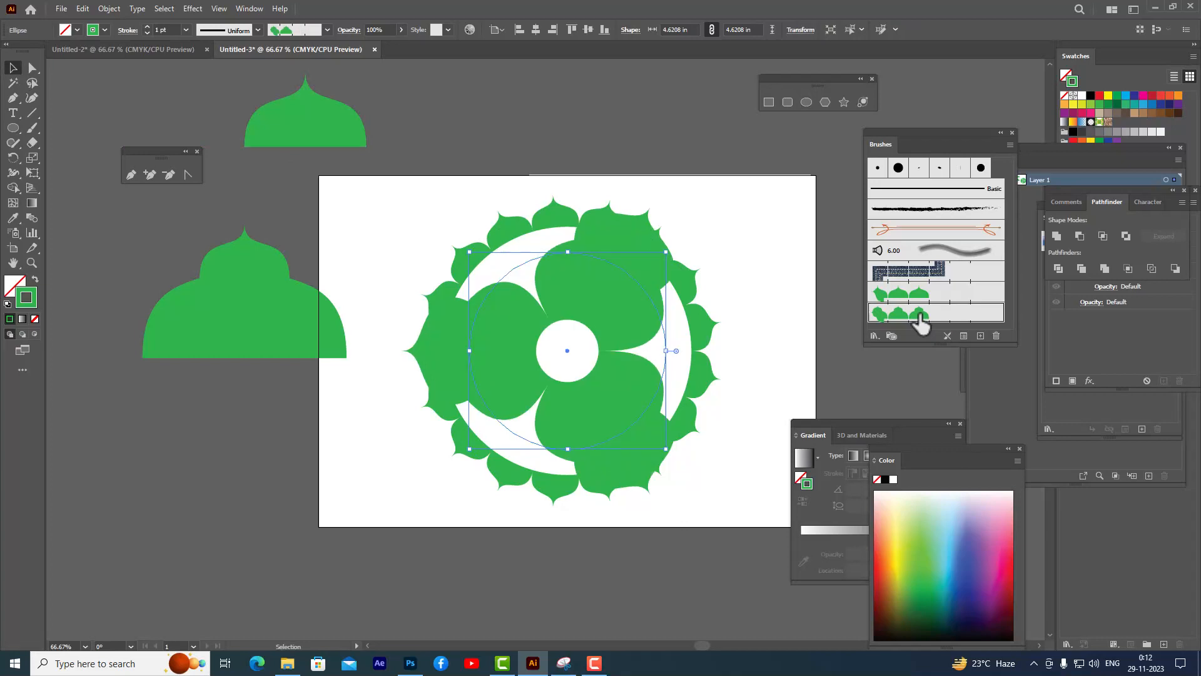
pyautogui.doubleClick(920, 315)
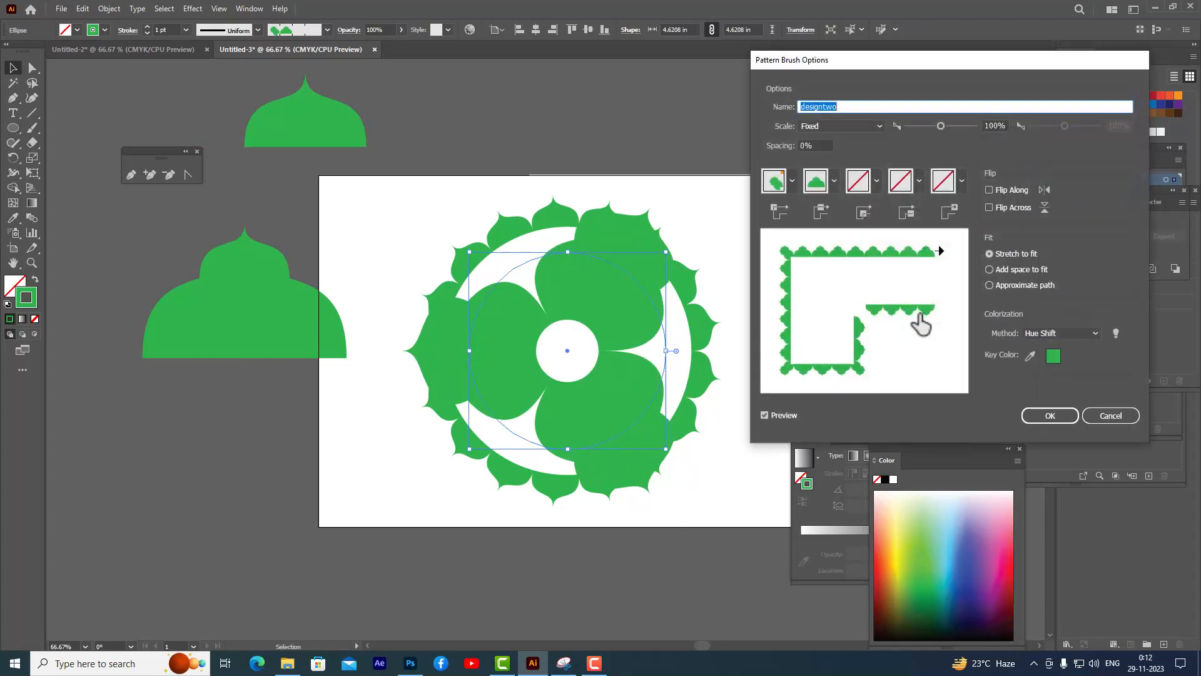
pyautogui.moveTo(939, 125); pyautogui.dragTo(911, 126)
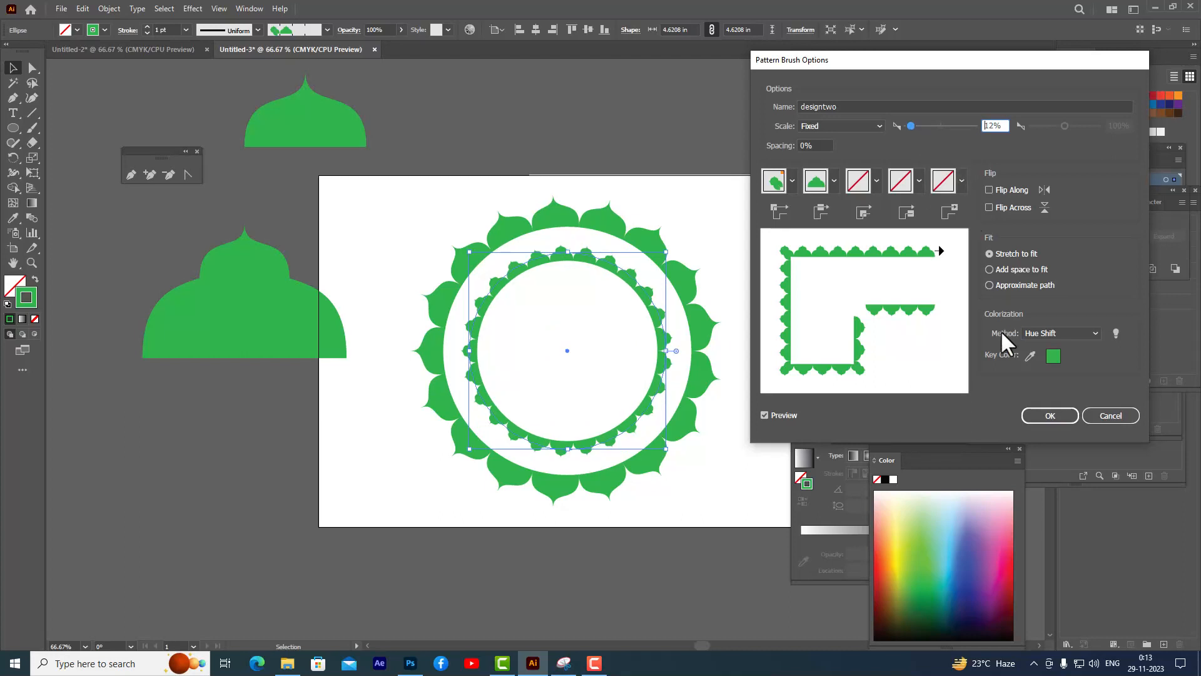
pyautogui.click(1043, 415)
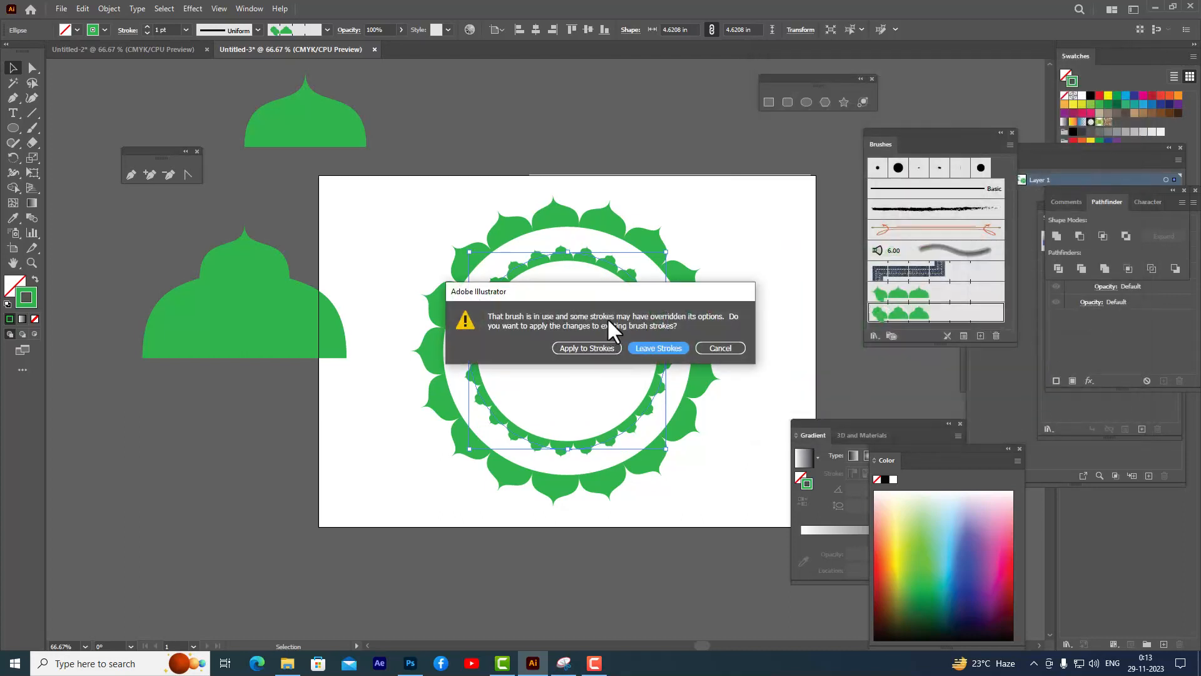
pyautogui.moveTo(637, 294); pyautogui.dragTo(748, 255)
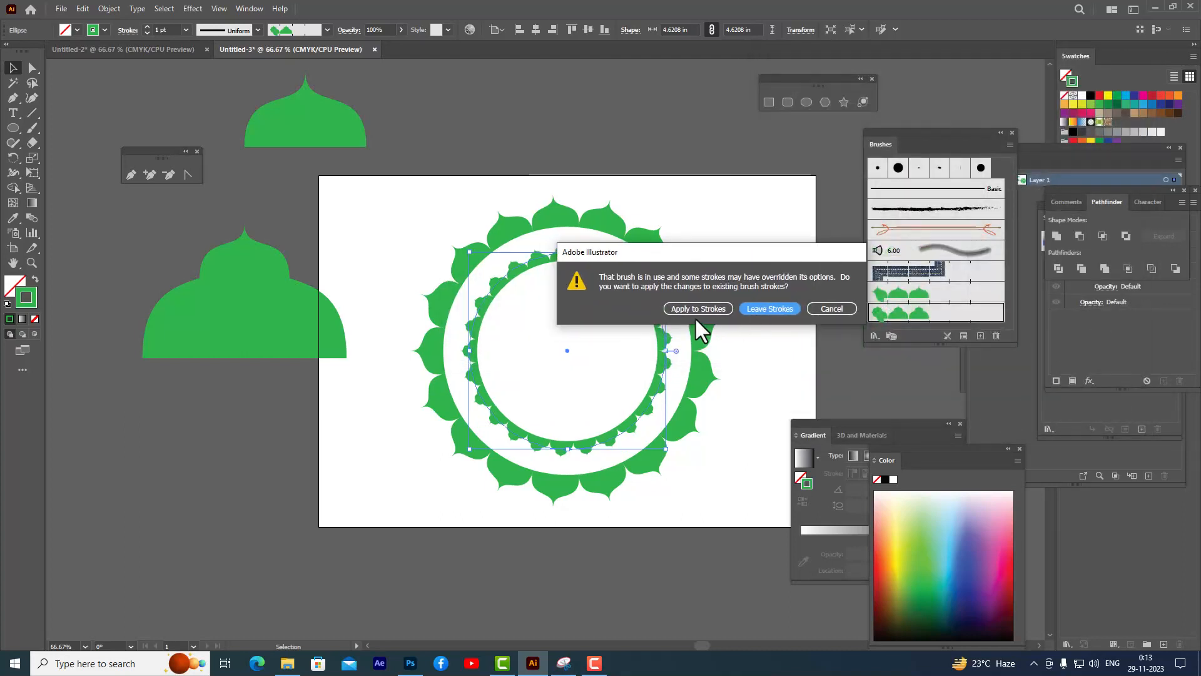
pyautogui.click(712, 309)
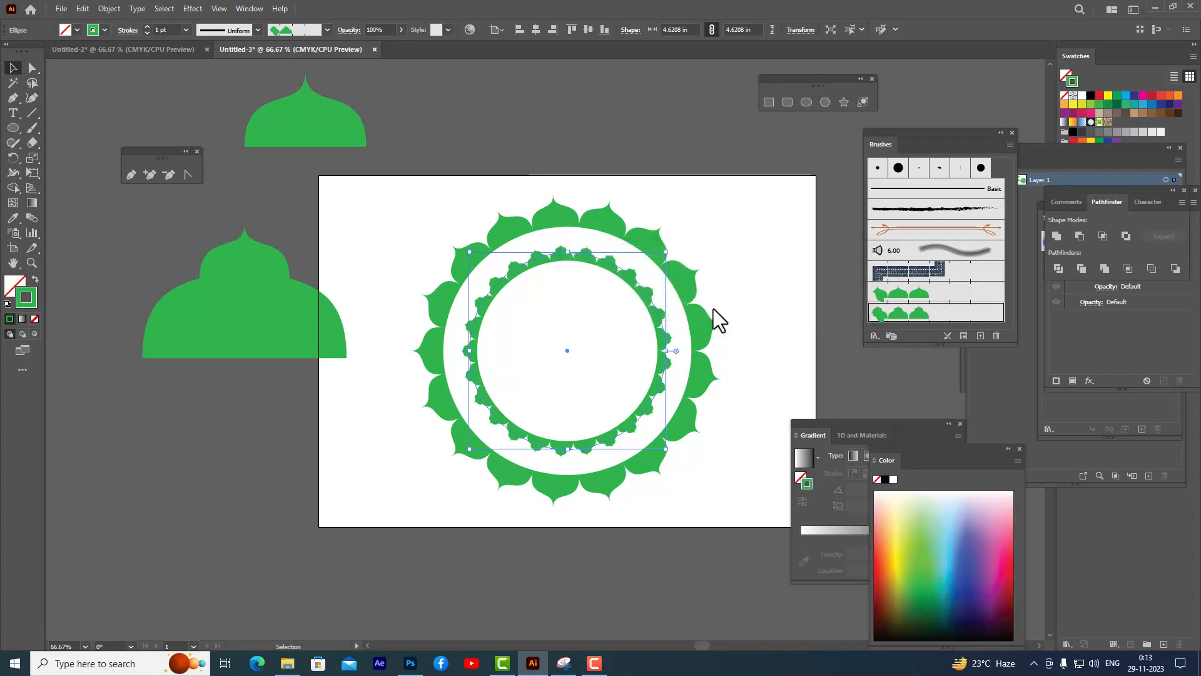
# - Draw a circle about 5.5 in wide from the artboard's center between the two dome borders
pyautogui.click(555, 139)
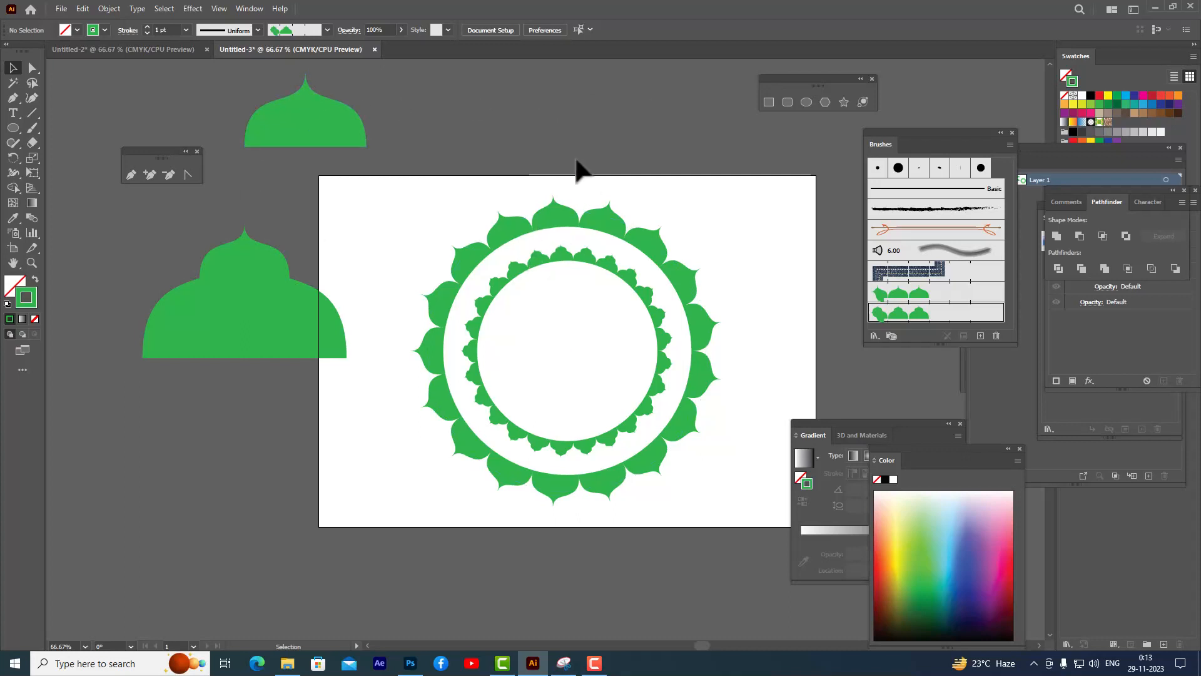
pyautogui.click(806, 102)
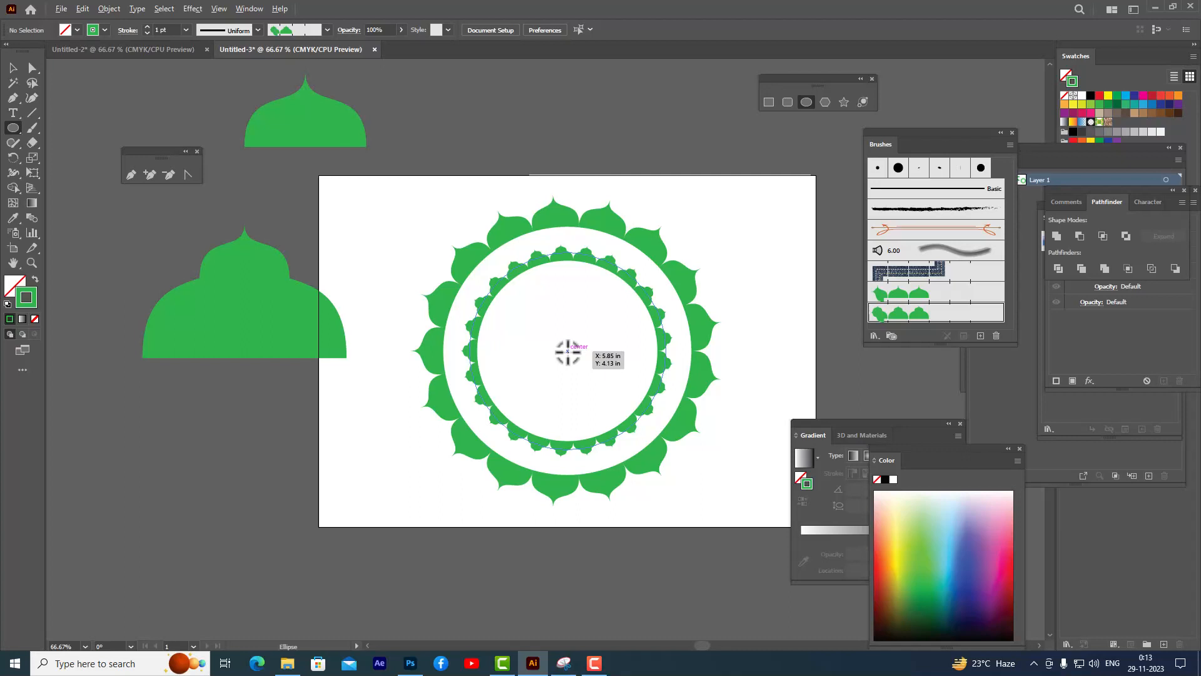
pyautogui.moveTo(568, 352); pyautogui.dragTo(685, 413)
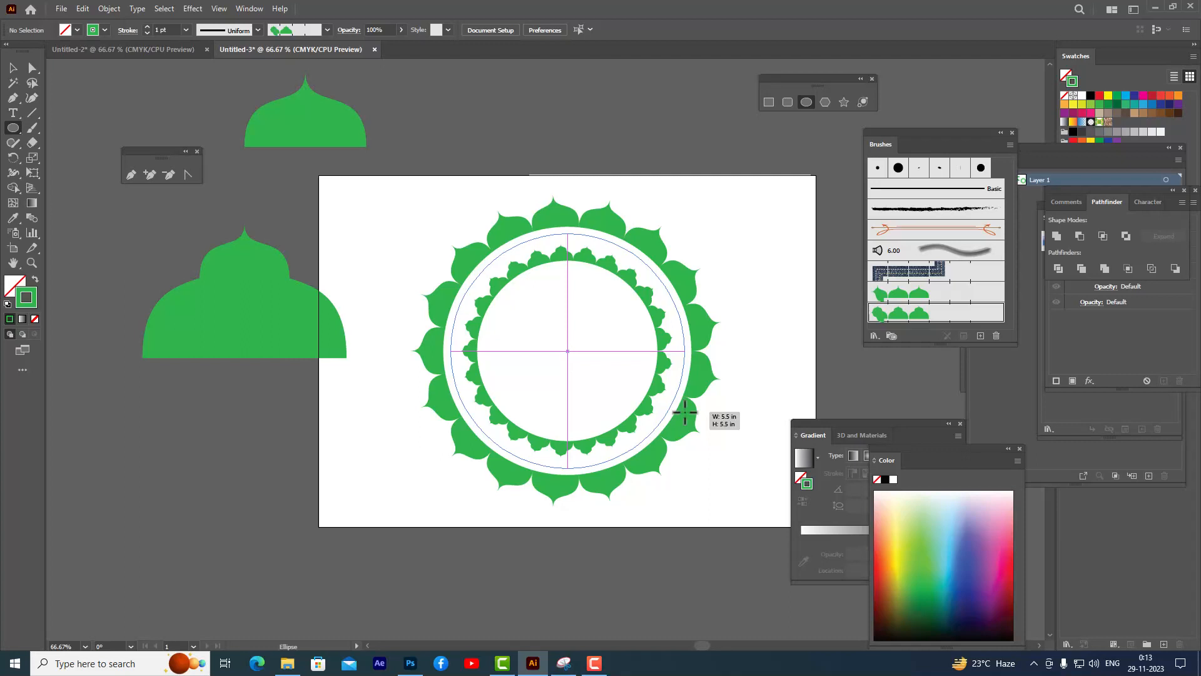
pyautogui.moveTo(685, 413); pyautogui.dragTo(685, 413)
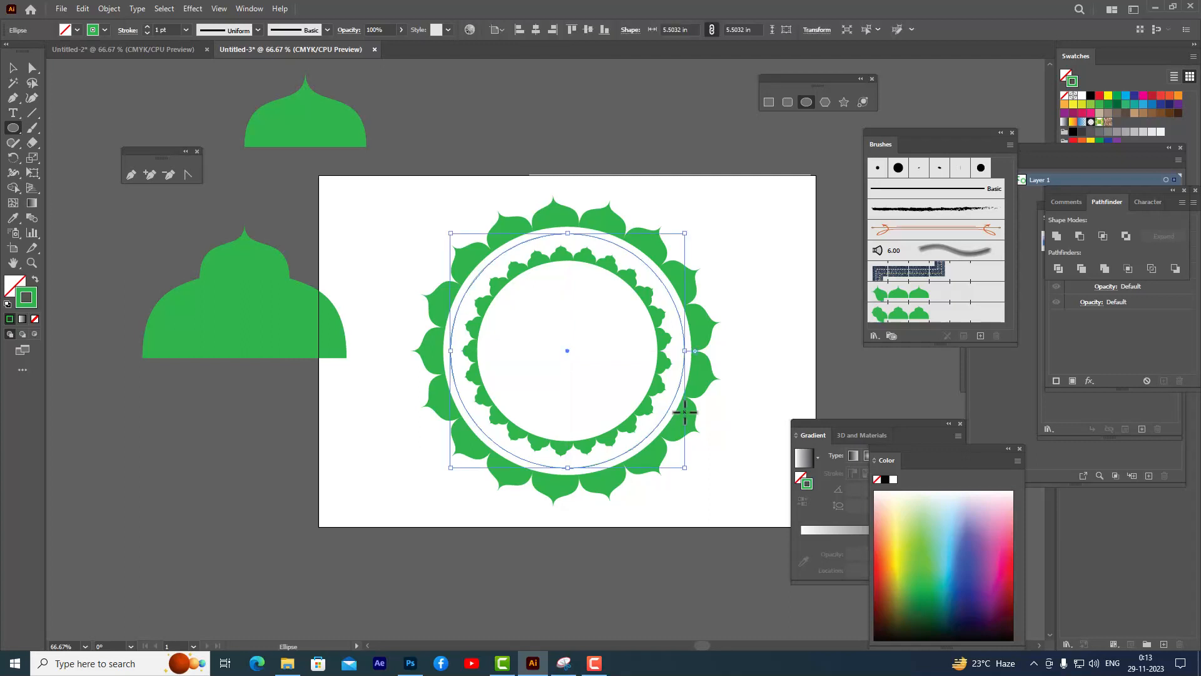
# - Raise the circle's stroke weight to 4 pt and give it round caps
pyautogui.click(147, 28)
pyautogui.click(147, 27)
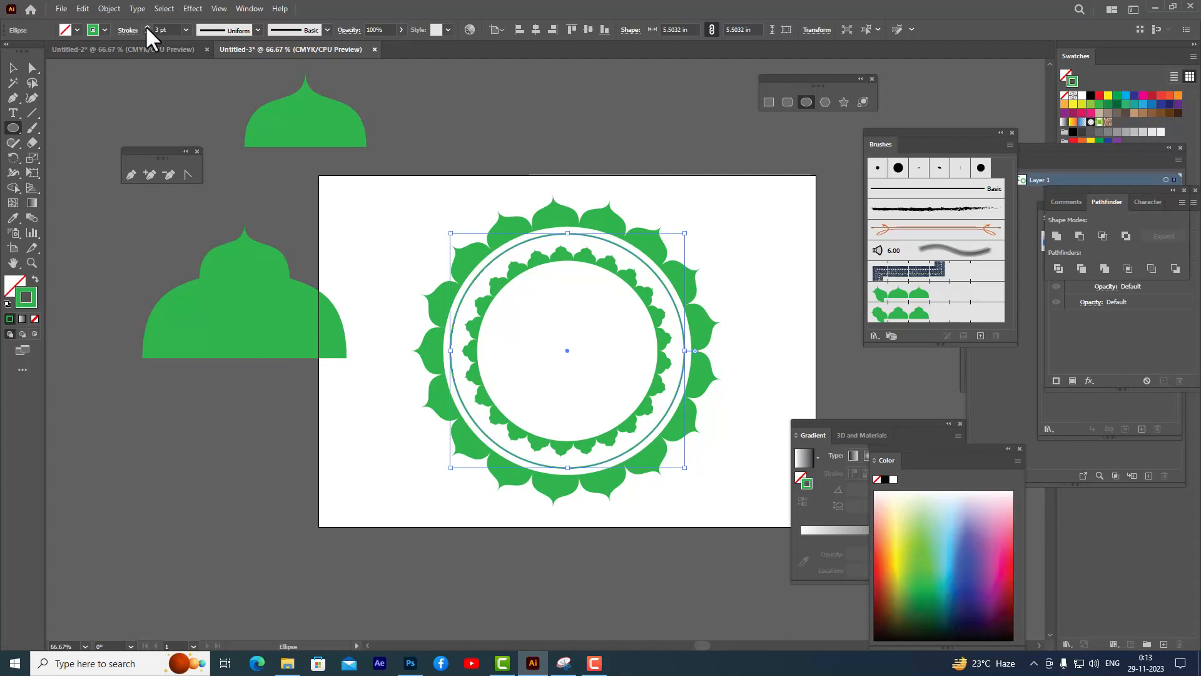
pyautogui.click(147, 28)
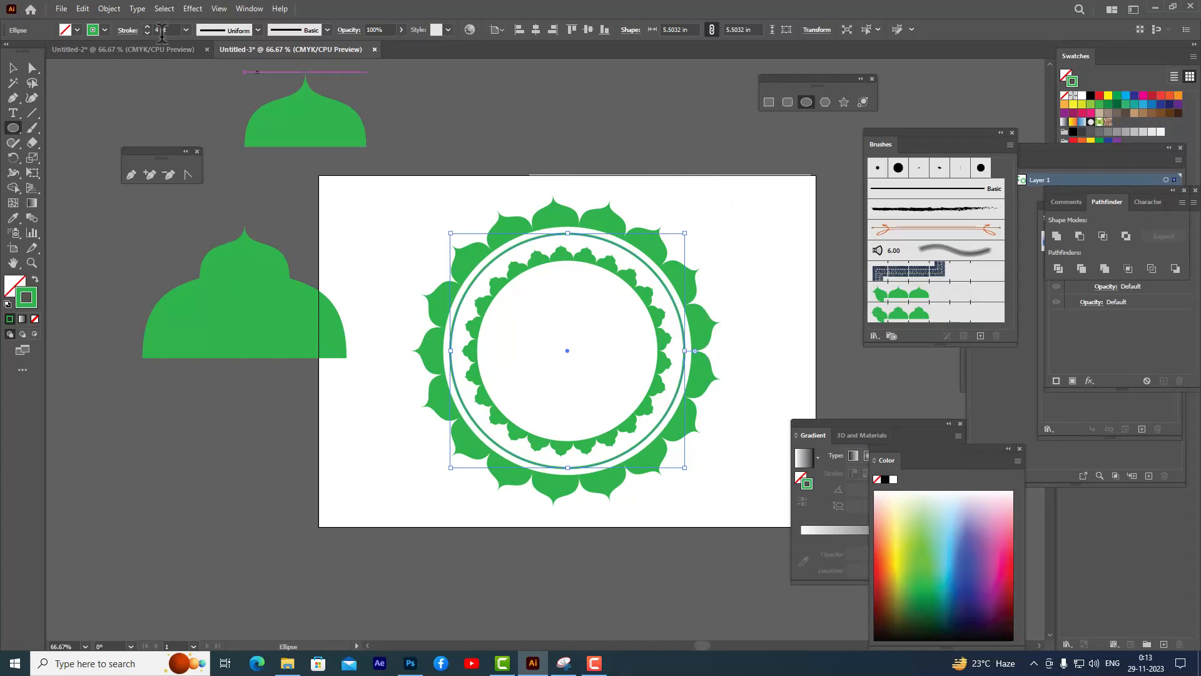
pyautogui.click(126, 33)
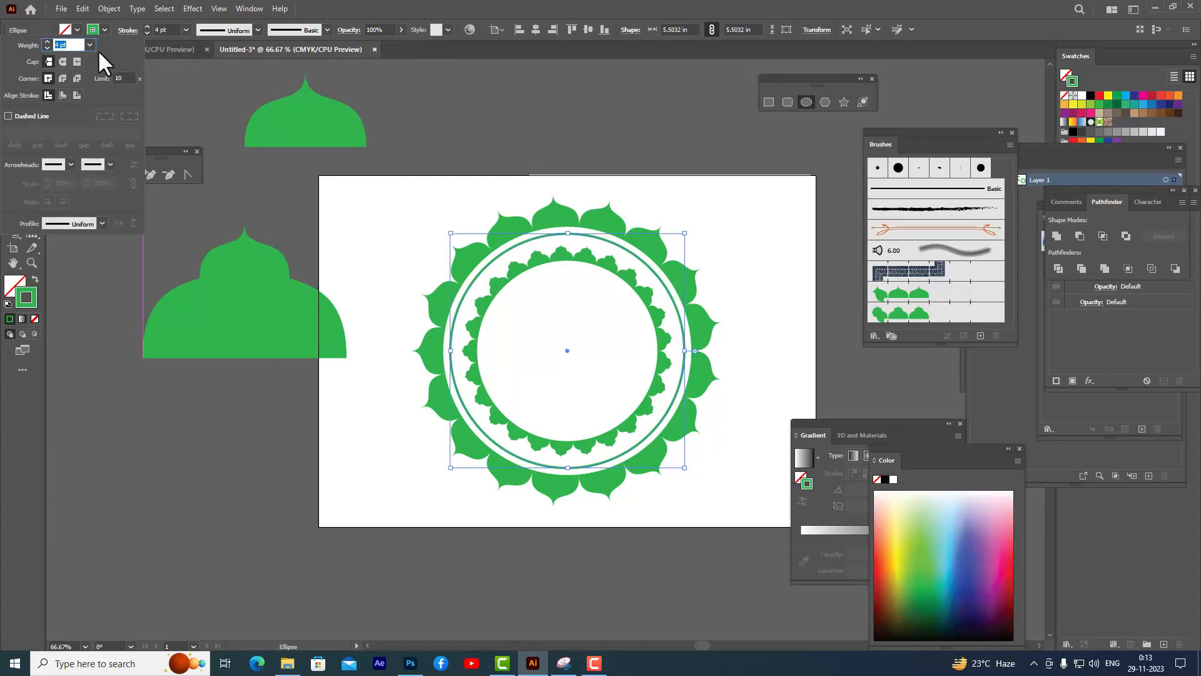
pyautogui.click(62, 62)
# - Make the circle's stroke a dashed line with 0 pt dash and 10 pt gap, set weight to 7 pt, and deselect
pyautogui.click(8, 116)
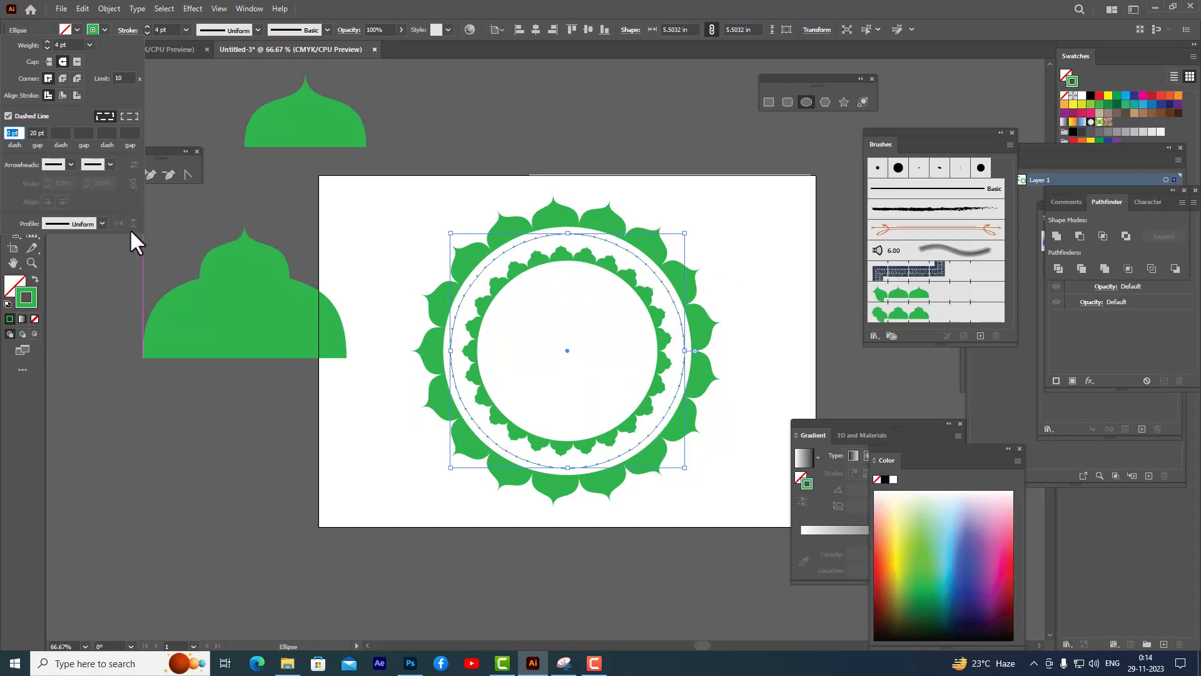
pyautogui.click(45, 130)
pyautogui.write('10')
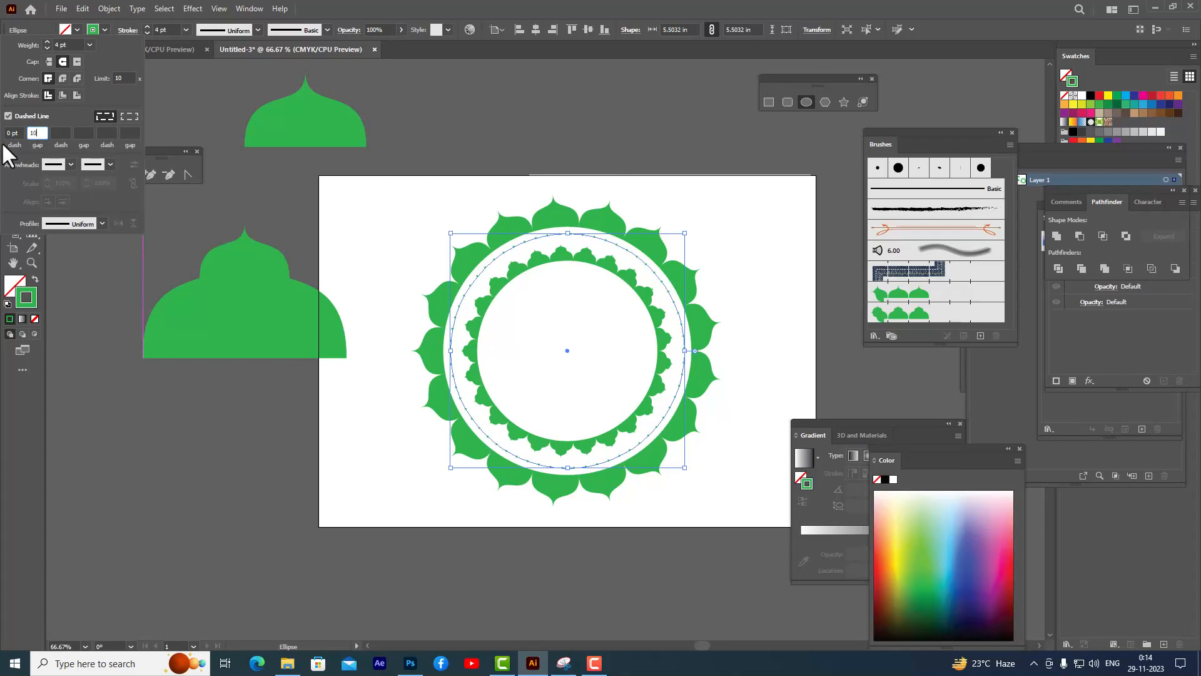
pyautogui.click(58, 129)
pyautogui.click(47, 41)
pyautogui.click(47, 42)
pyautogui.click(47, 42)
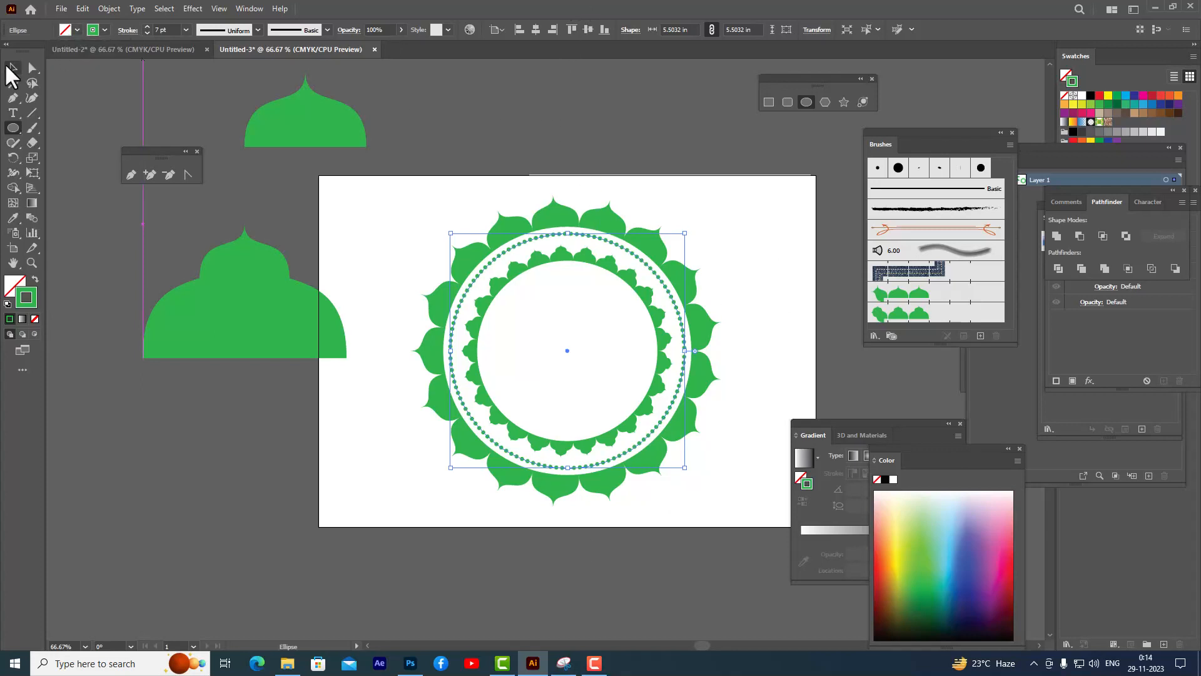
pyautogui.click(12, 67)
pyautogui.click(573, 118)
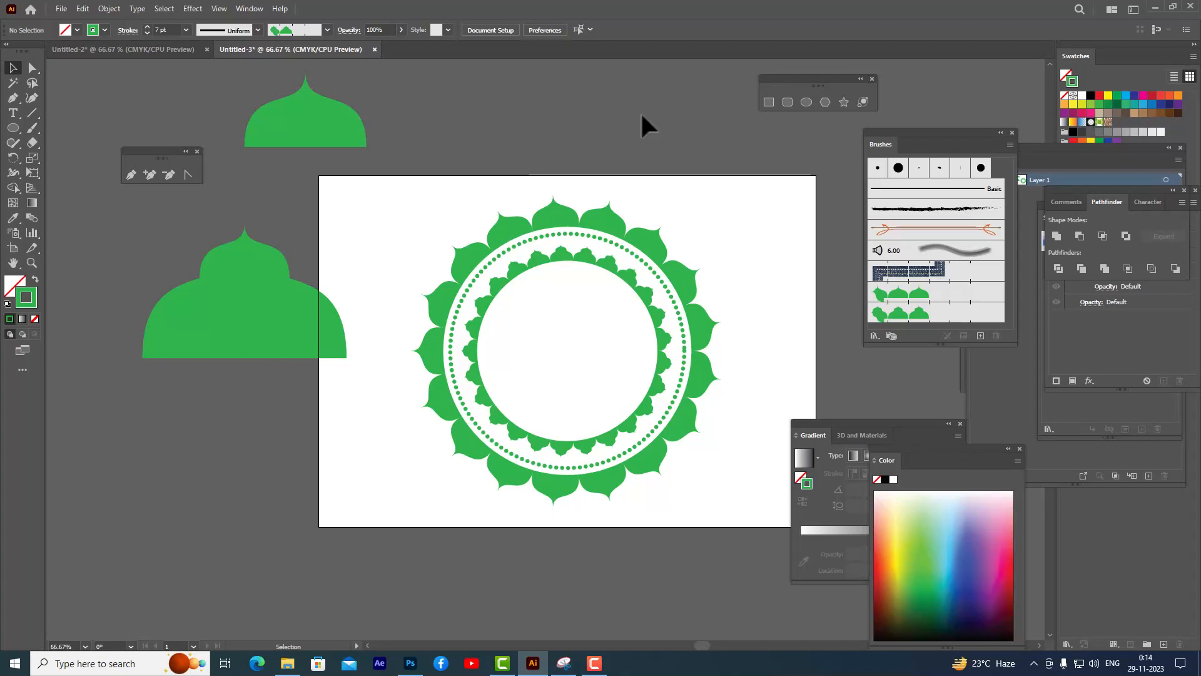
# - Draw a dotted circle about 3.91 in wide from the center inside the inner dome border and enlarge it slightly
pyautogui.click(806, 102)
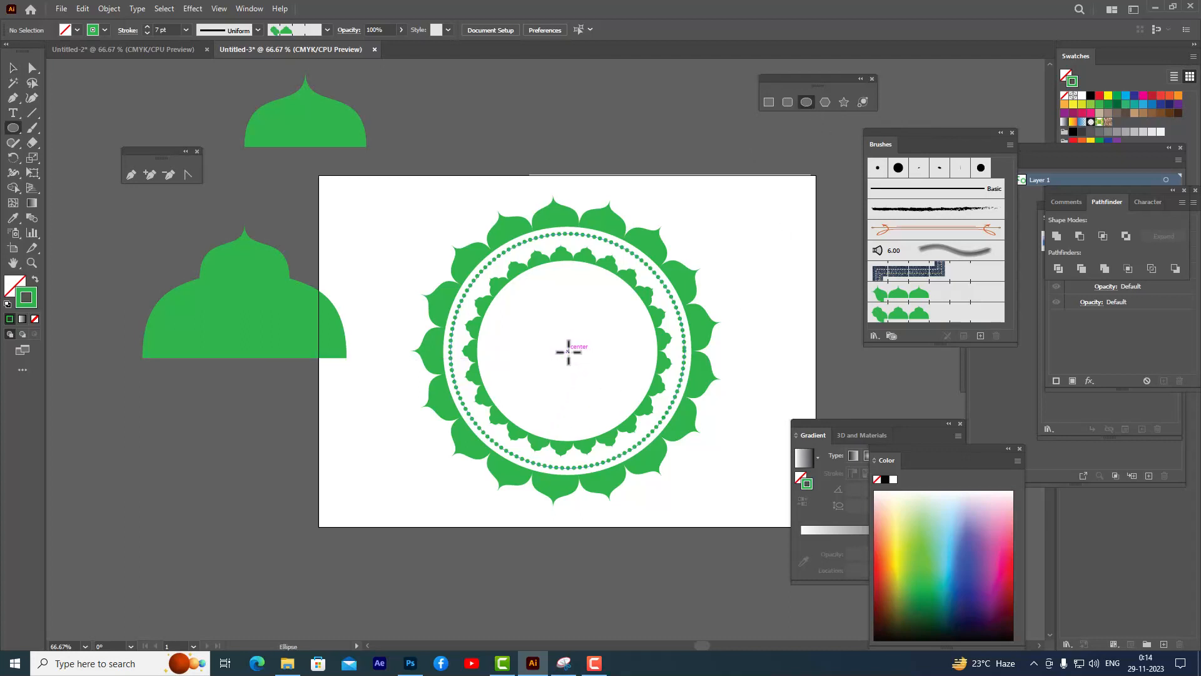
pyautogui.moveTo(568, 350); pyautogui.dragTo(651, 388)
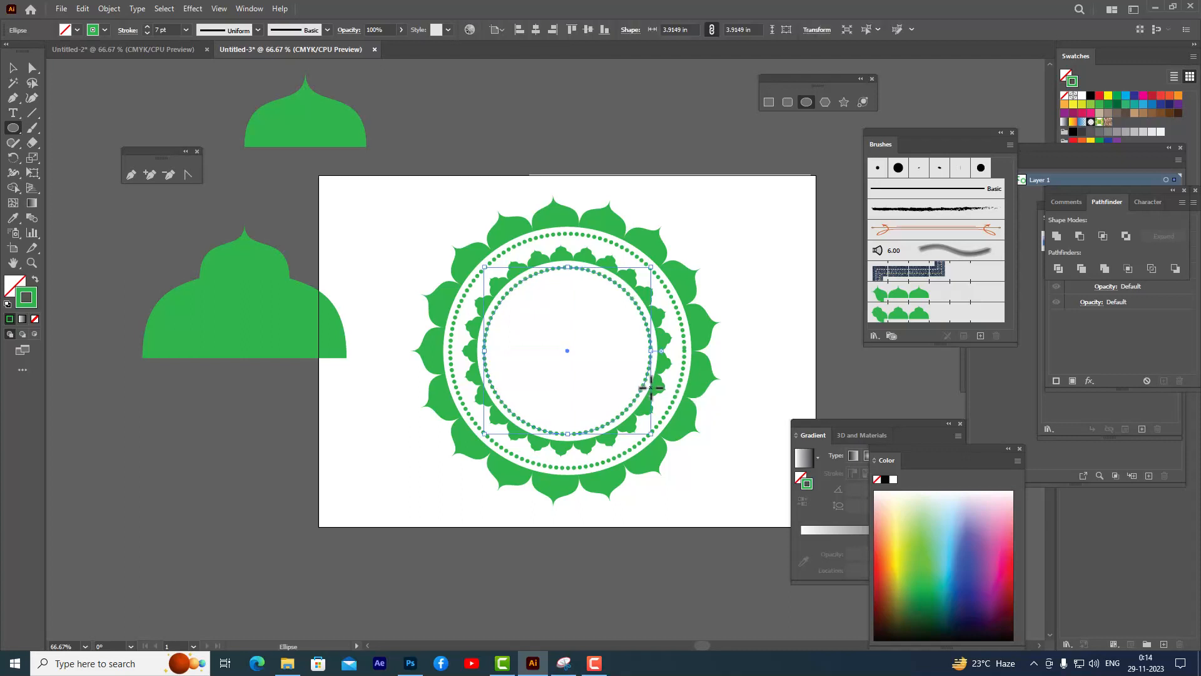
pyautogui.click(12, 67)
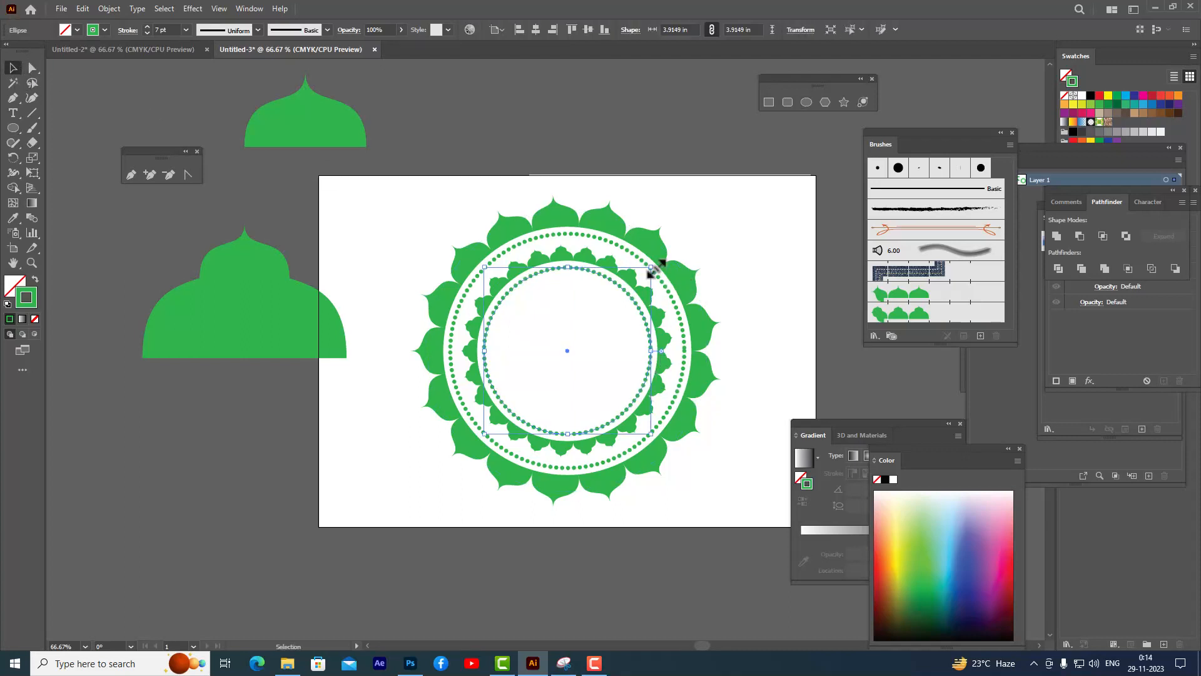
pyautogui.moveTo(652, 268); pyautogui.dragTo(646, 272)
pyautogui.click(640, 135)
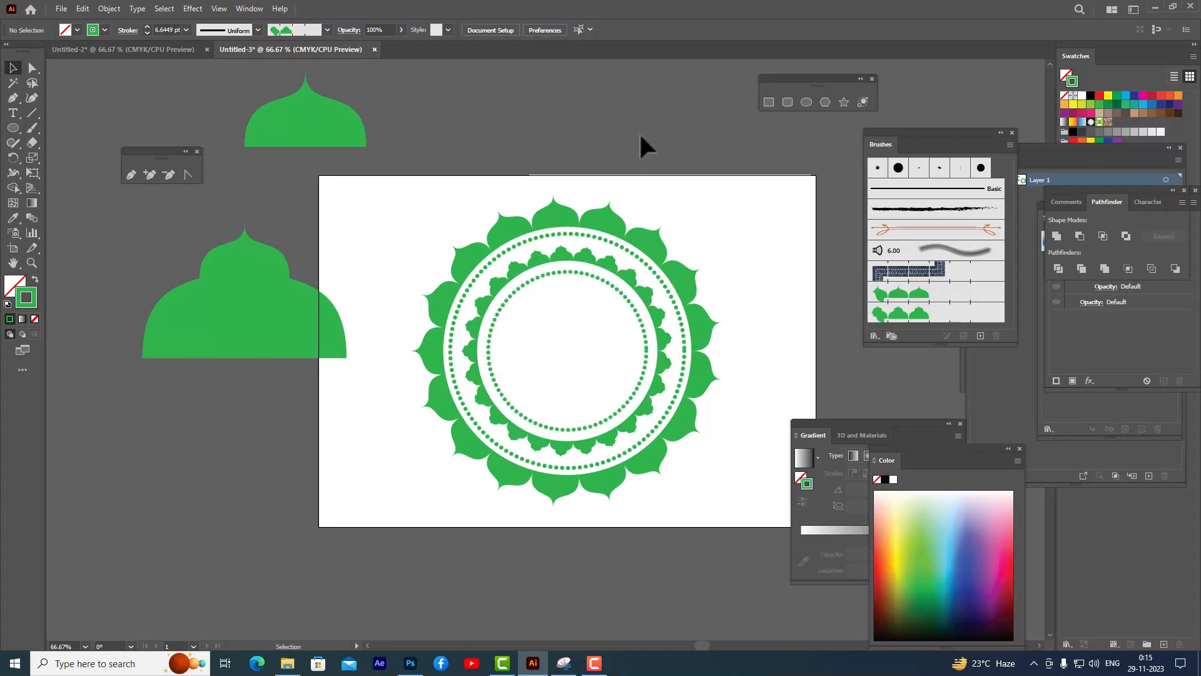
# - Draw a green-filled ellipse above the artboard, about 1.79 in wide and 2.26 in tall
pyautogui.hotkey('shift', 'x')
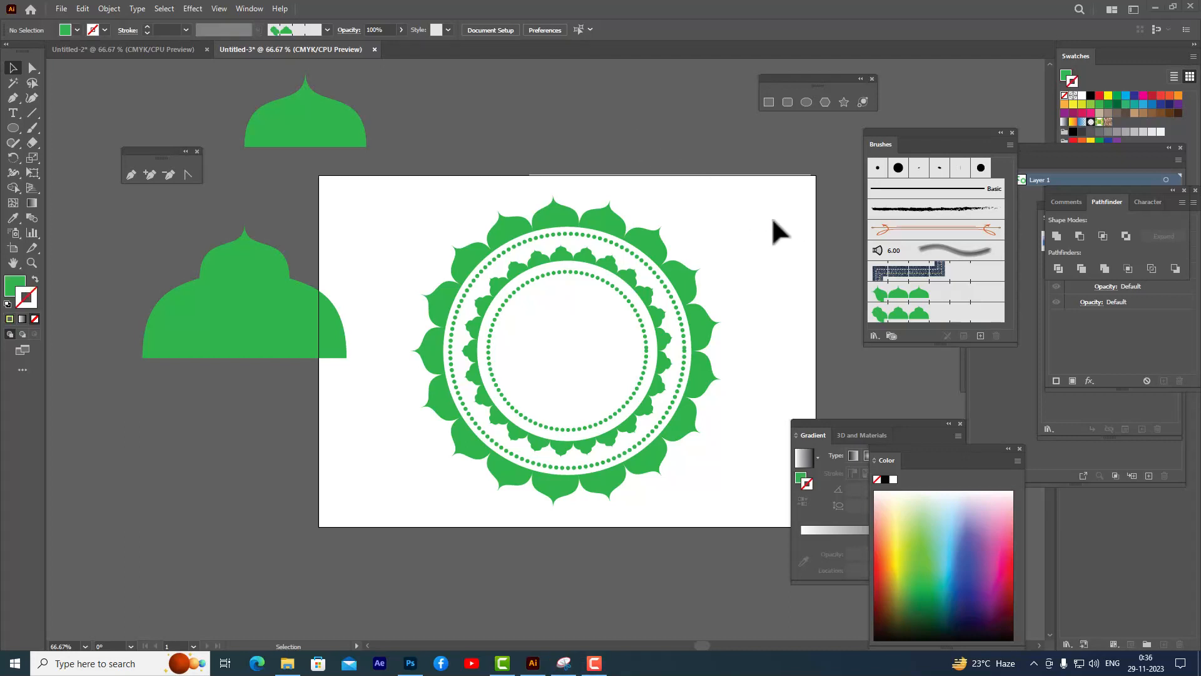
pyautogui.click(806, 102)
pyautogui.moveTo(561, 88); pyautogui.dragTo(637, 184)
pyautogui.press('a')
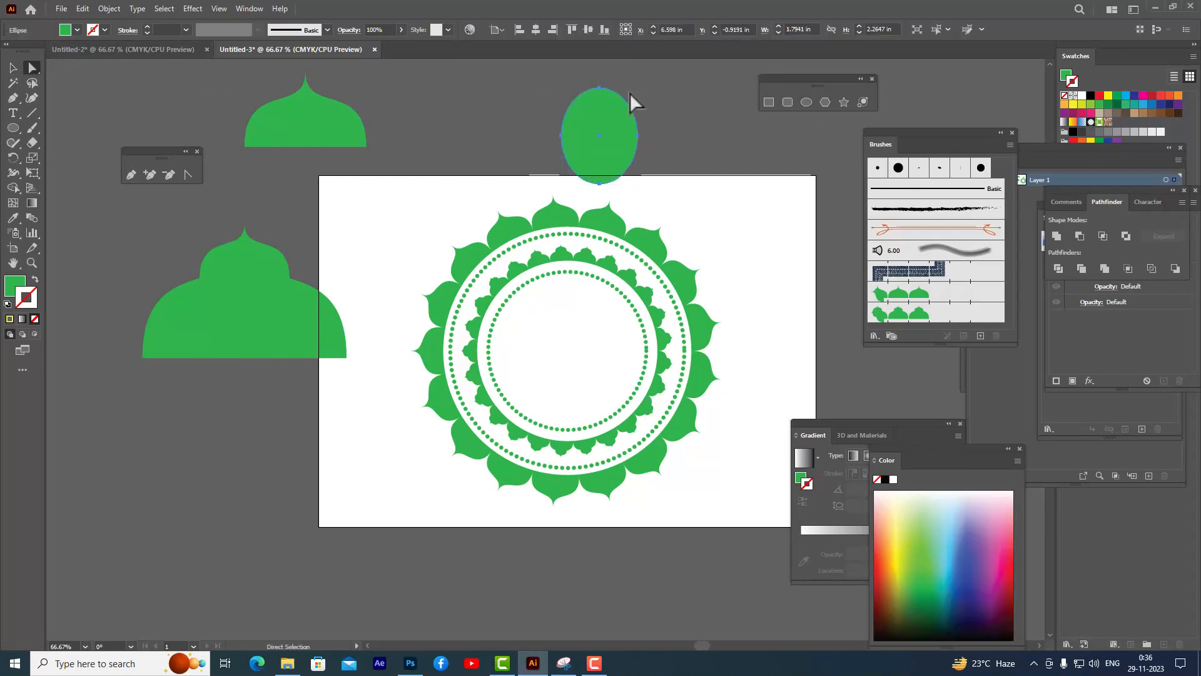
# - Flatten the ellipse's top and convert its bottom anchor into a sharp corner point
pyautogui.click(598, 84)
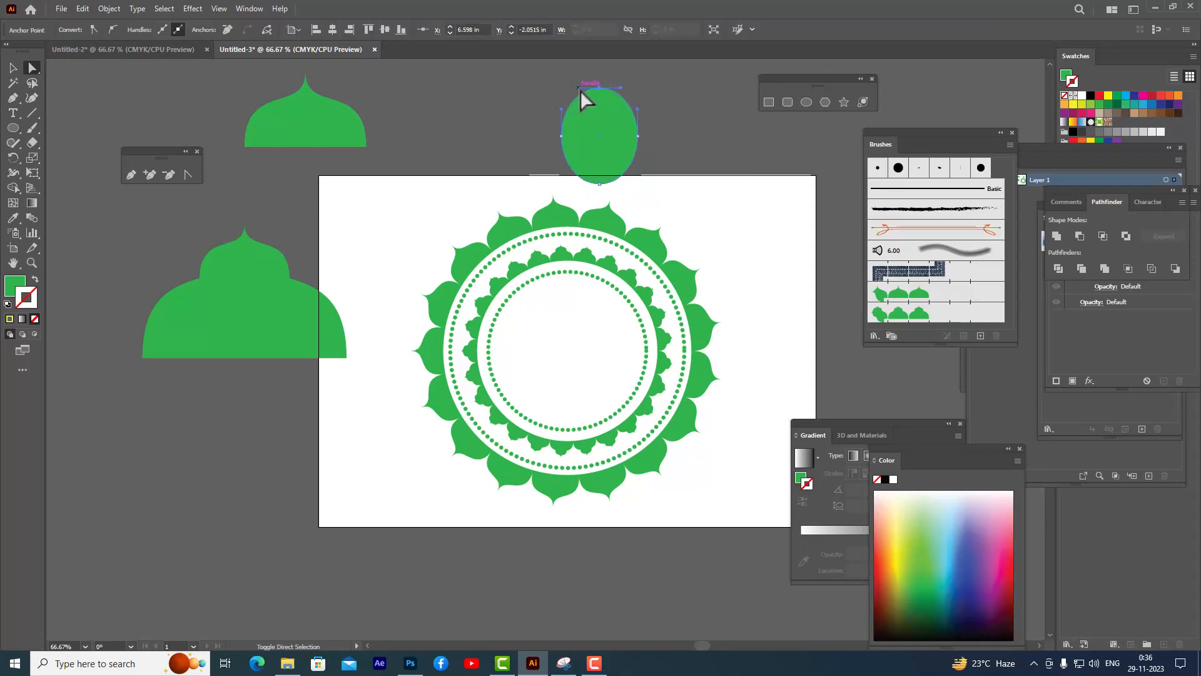
pyautogui.moveTo(579, 89); pyautogui.dragTo(643, 90)
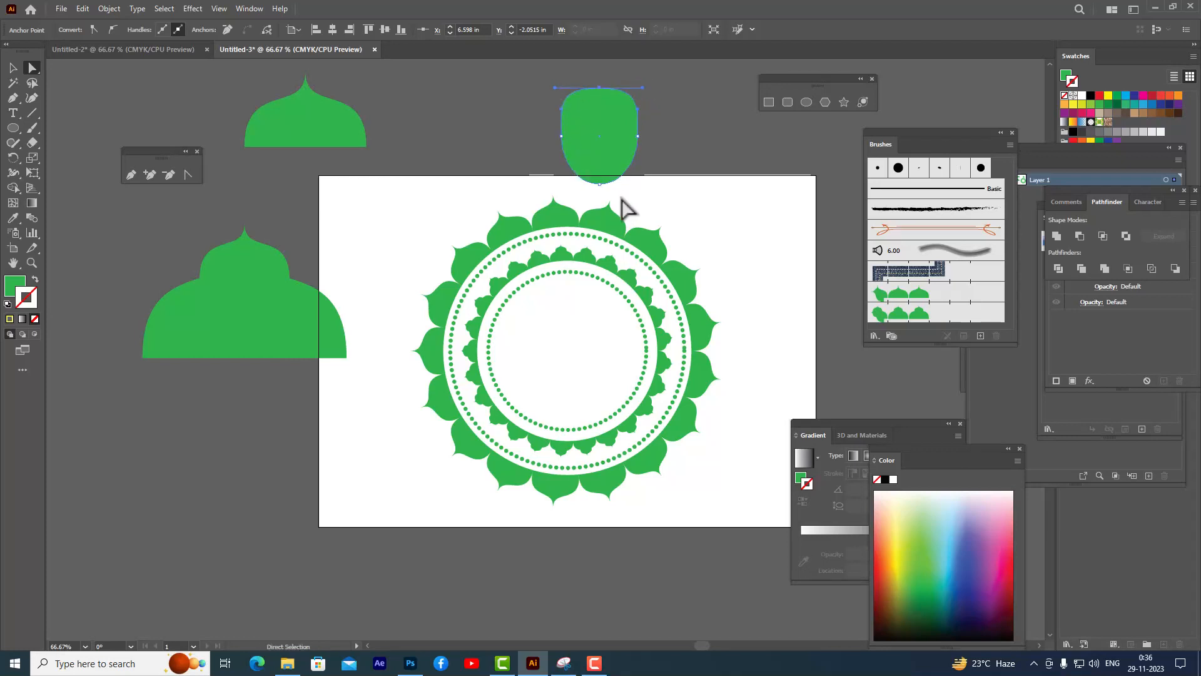
pyautogui.click(599, 184)
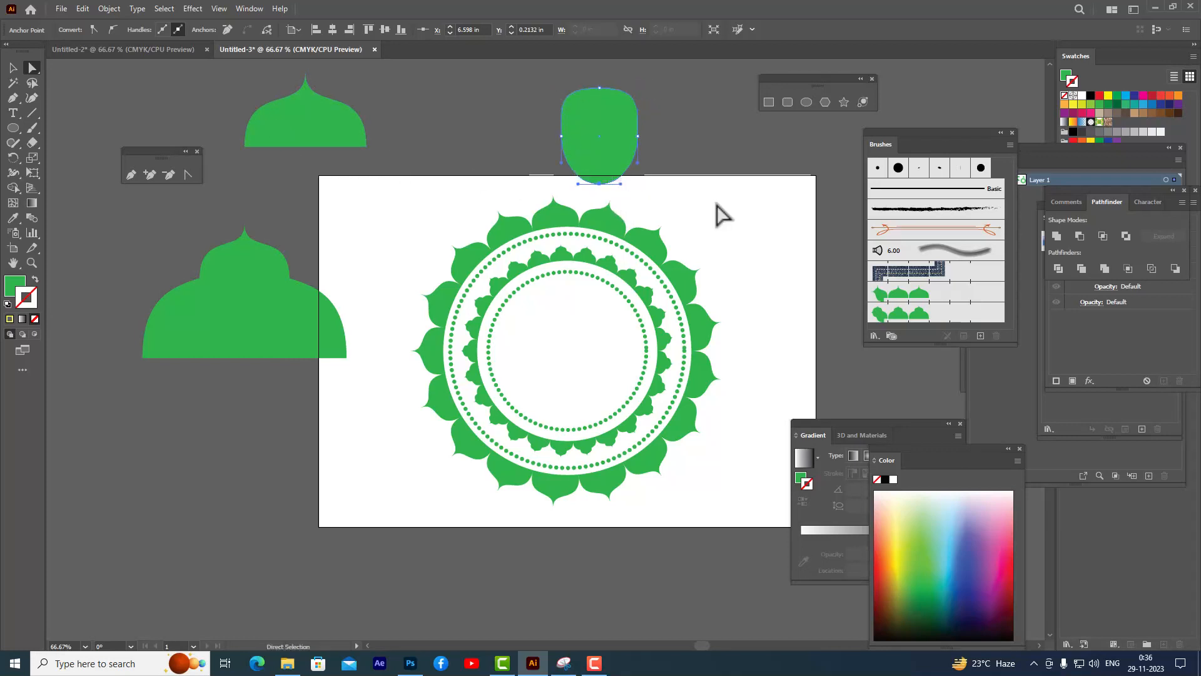
pyautogui.click(92, 31)
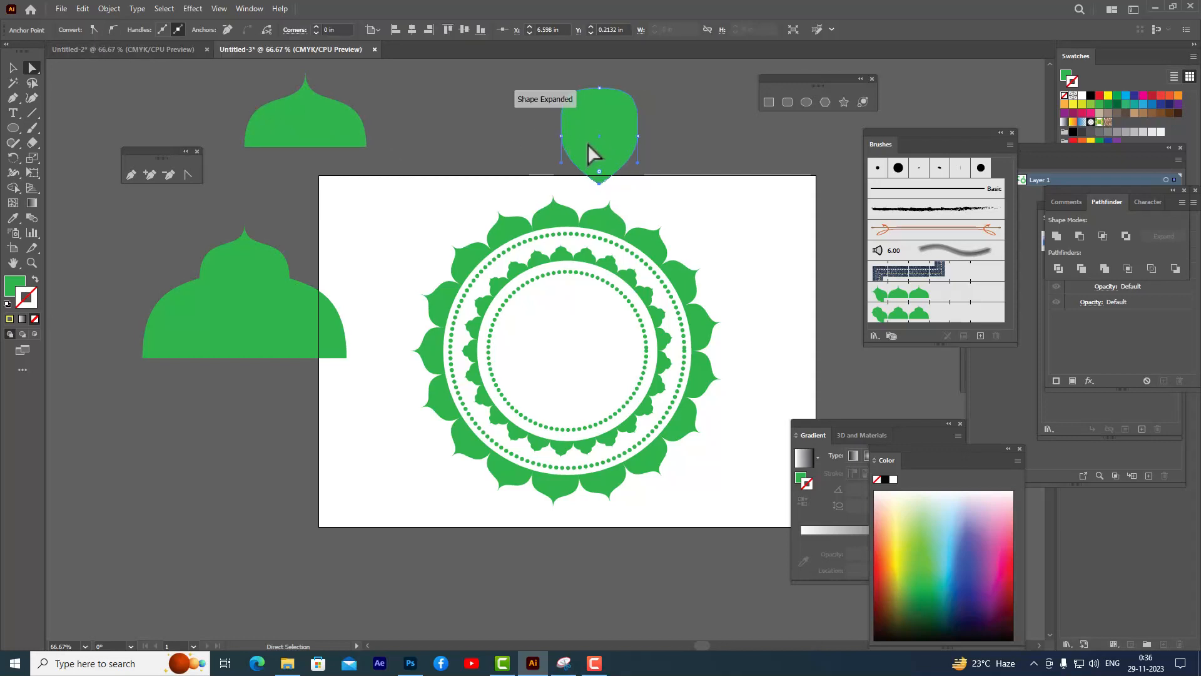
# - Adjust the side anchors' handles to shape the ellipse into a teardrop
pyautogui.click(561, 136)
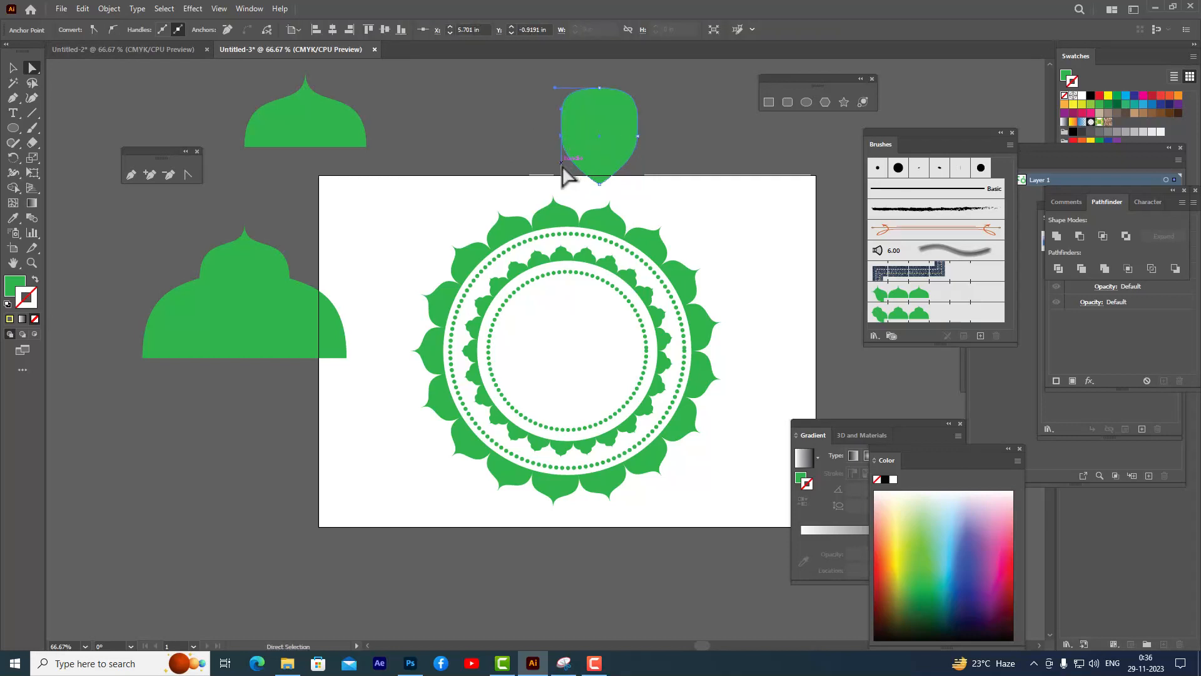
pyautogui.moveTo(561, 163); pyautogui.dragTo(580, 164)
pyautogui.click(639, 136)
pyautogui.moveTo(640, 111); pyautogui.dragTo(647, 111)
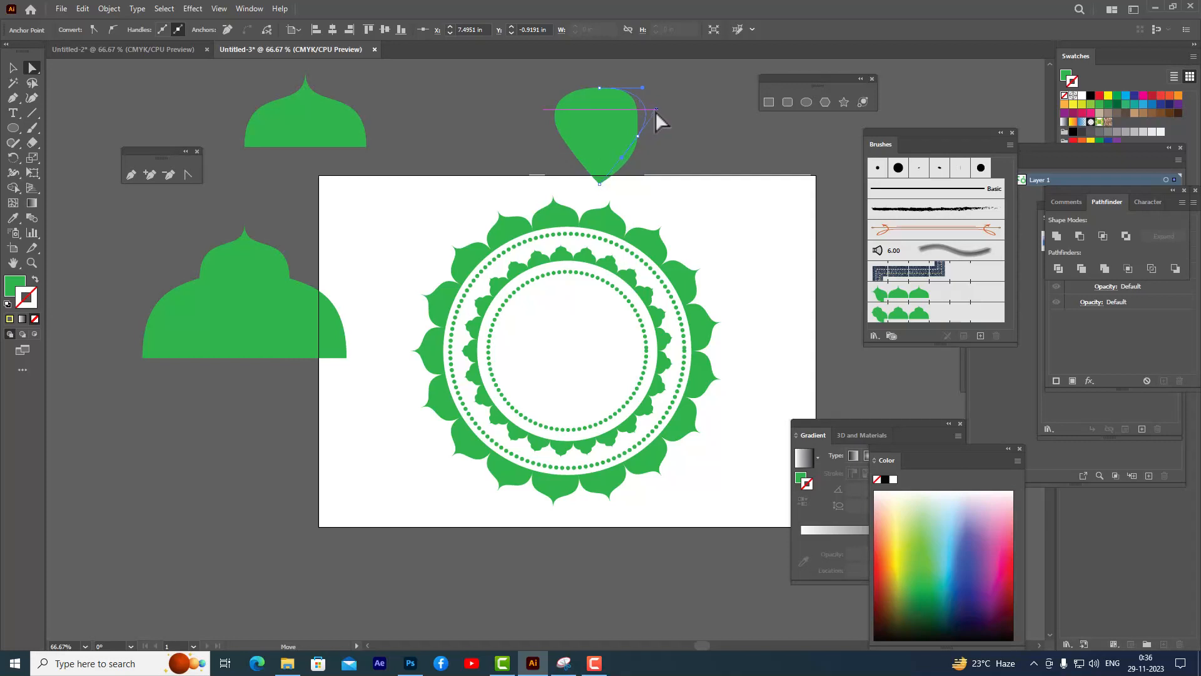
pyautogui.moveTo(658, 111); pyautogui.dragTo(658, 112)
# - Scale the teardrop to about 1.16 in wide and 1.86 in tall and keep it selected
pyautogui.click(15, 68)
pyautogui.moveTo(555, 136); pyautogui.dragTo(589, 140)
pyautogui.moveTo(626, 125)
pyautogui.mouseDown()
pyautogui.moveTo(623, 109)
pyautogui.moveTo(645, 80)
pyautogui.moveTo(605, 114)
pyautogui.mouseUp()
pyautogui.click(654, 109)
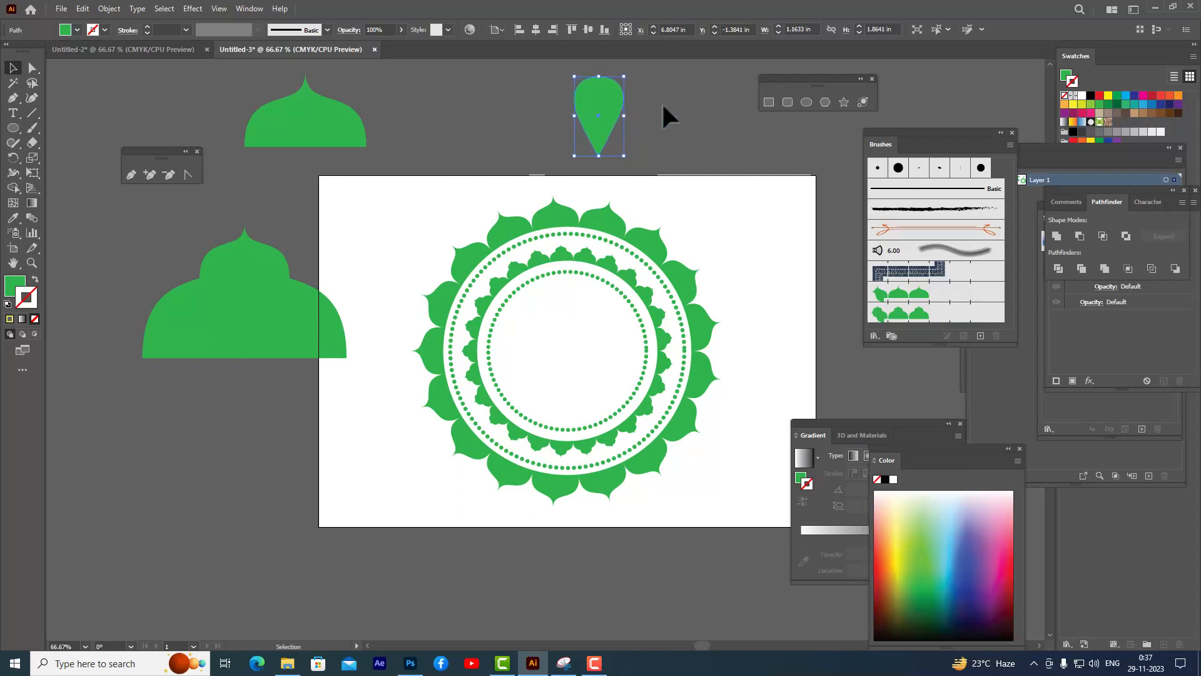
pyautogui.click(666, 105)
pyautogui.click(591, 123)
# - Create a new Pattern Brush from the teardrop shape
pyautogui.moveTo(887, 129); pyautogui.dragTo(877, 123)
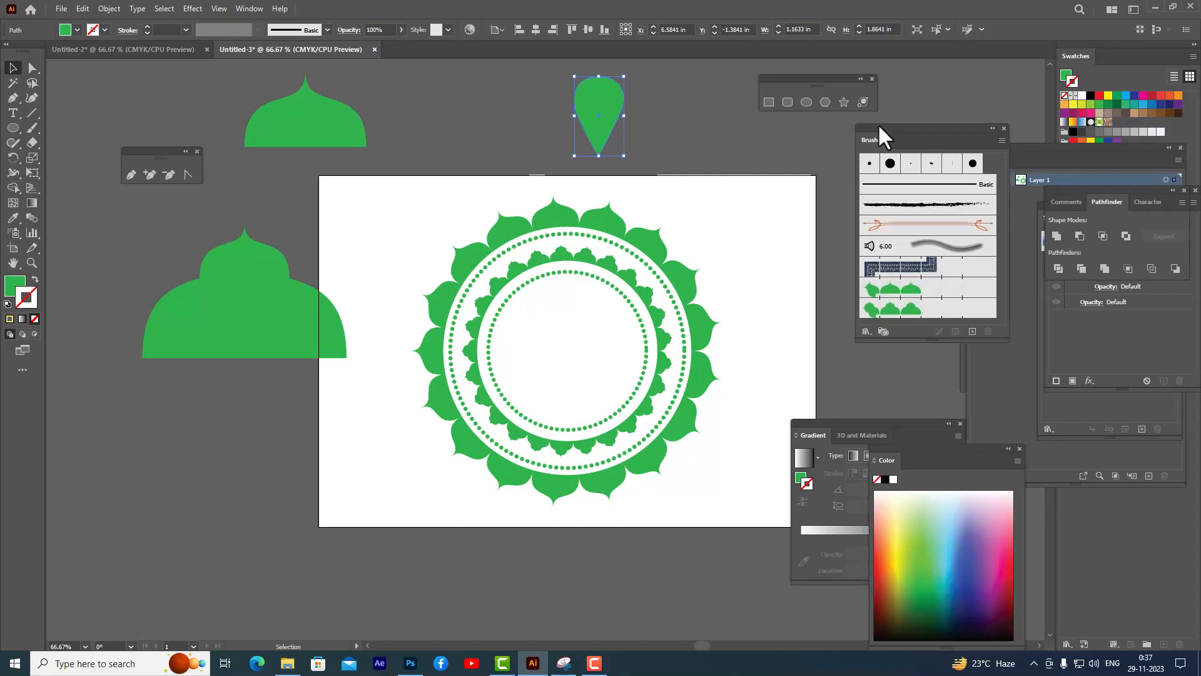
pyautogui.moveTo(932, 166)
pyautogui.mouseDown()
pyautogui.moveTo(529, 126)
pyautogui.moveTo(609, 117)
pyautogui.moveTo(915, 317)
pyautogui.mouseUp()
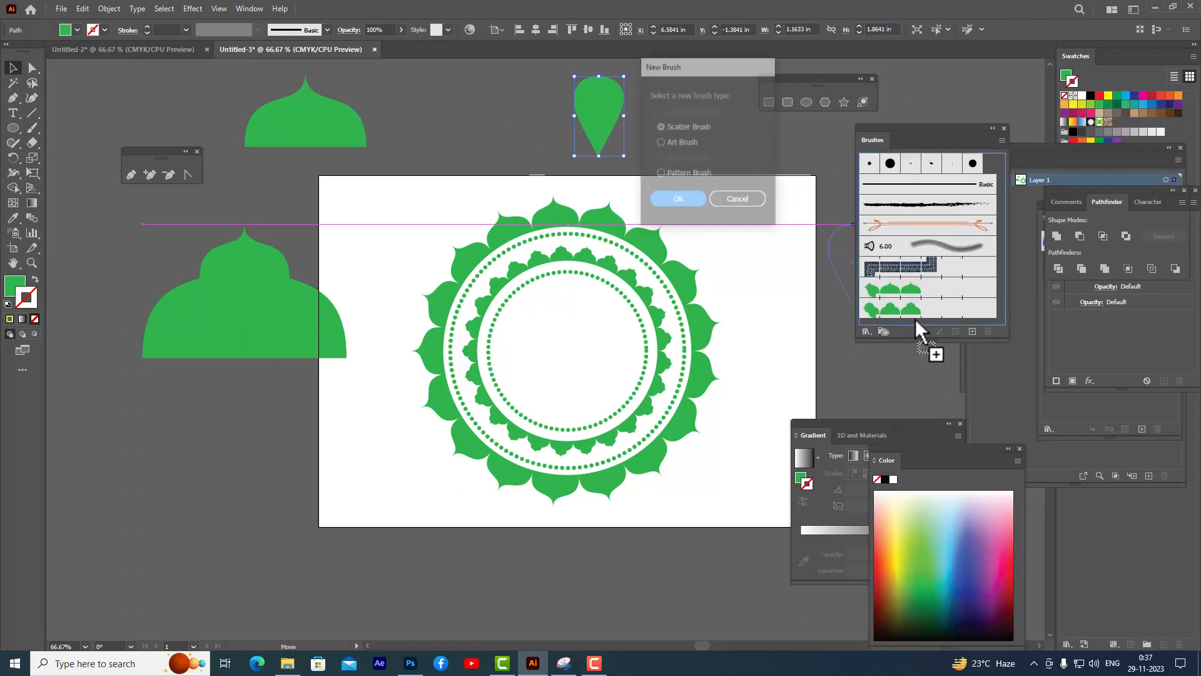
pyautogui.moveTo(693, 65); pyautogui.dragTo(754, 25)
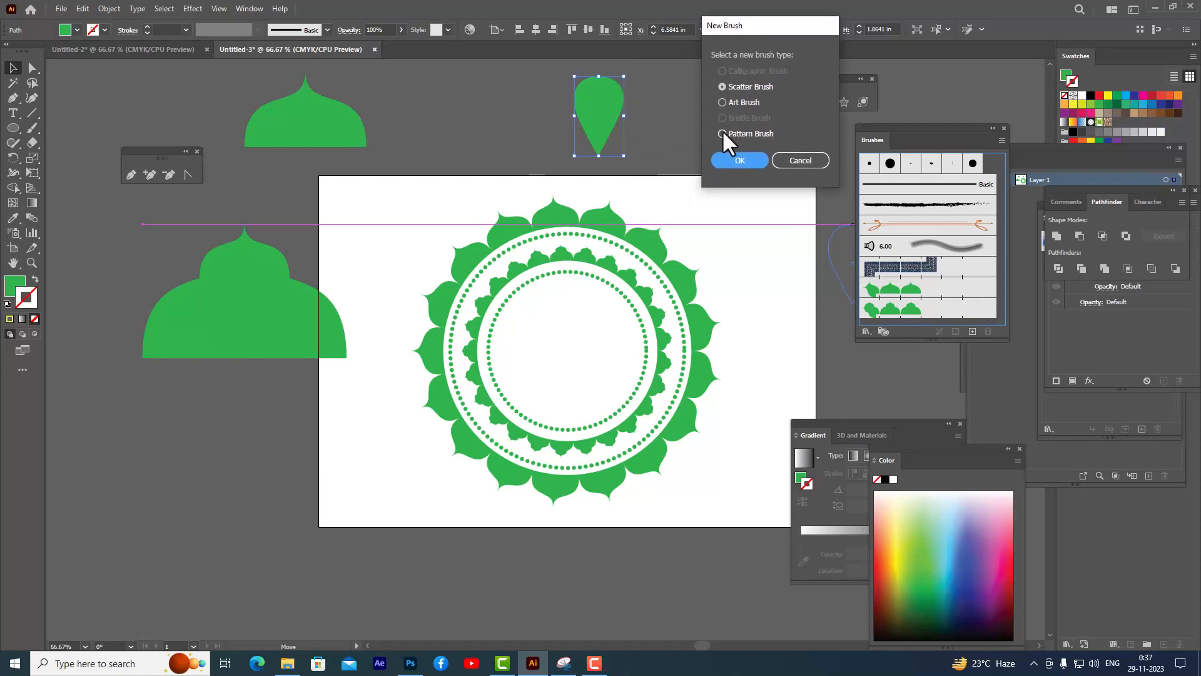
pyautogui.click(722, 131)
pyautogui.click(739, 160)
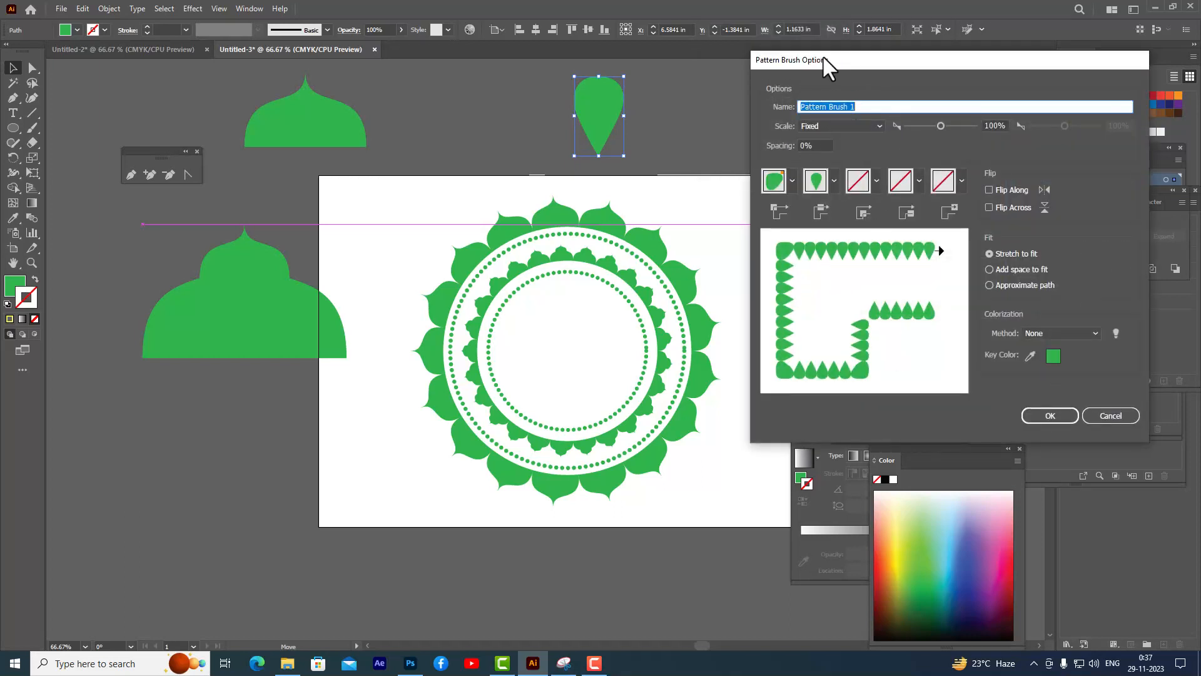
# - Name the pattern brush designthree, set its colorization method to Hue Shift, and confirm
pyautogui.moveTo(823, 58); pyautogui.dragTo(771, 71)
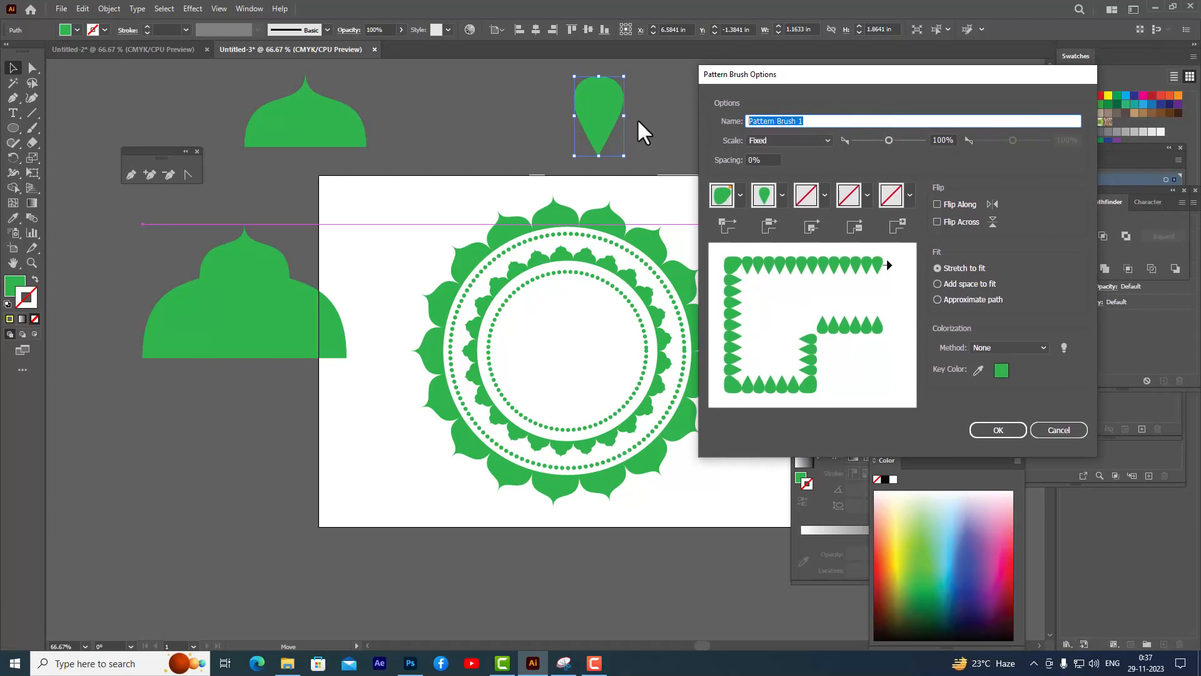
pyautogui.write('desio')
pyautogui.press('BackSpace')
pyautogui.write('gnthreee')
pyautogui.press('BackSpace')
pyautogui.moveTo(889, 75); pyautogui.dragTo(846, 67)
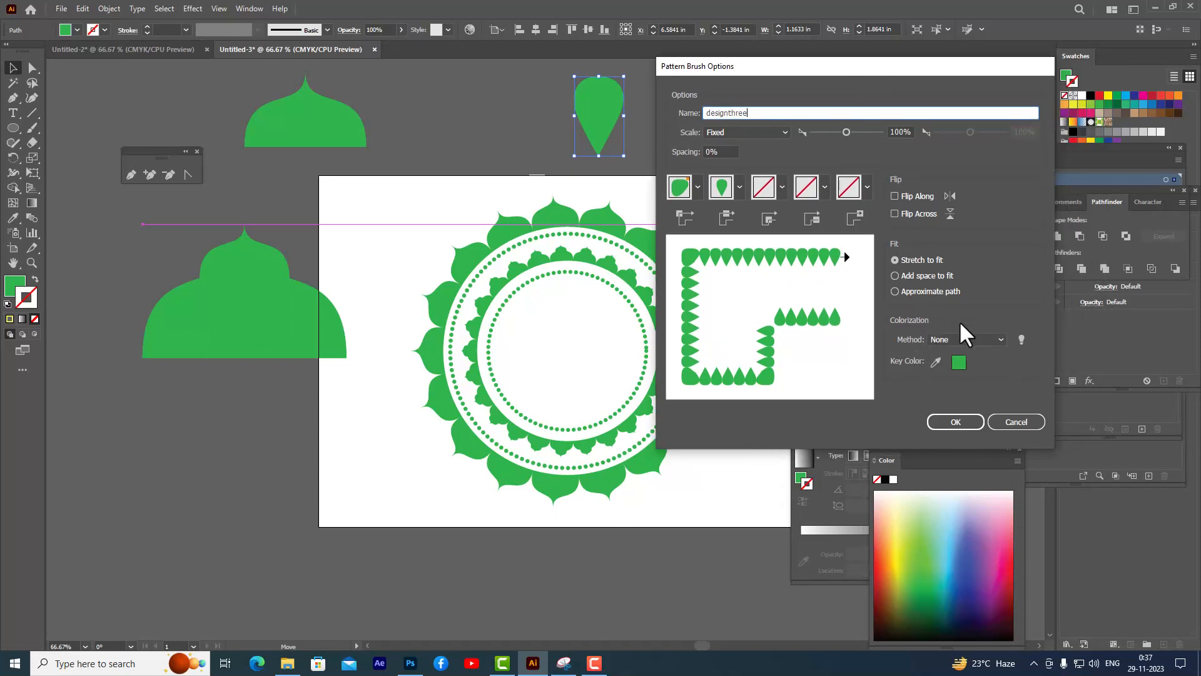
pyautogui.click(948, 339)
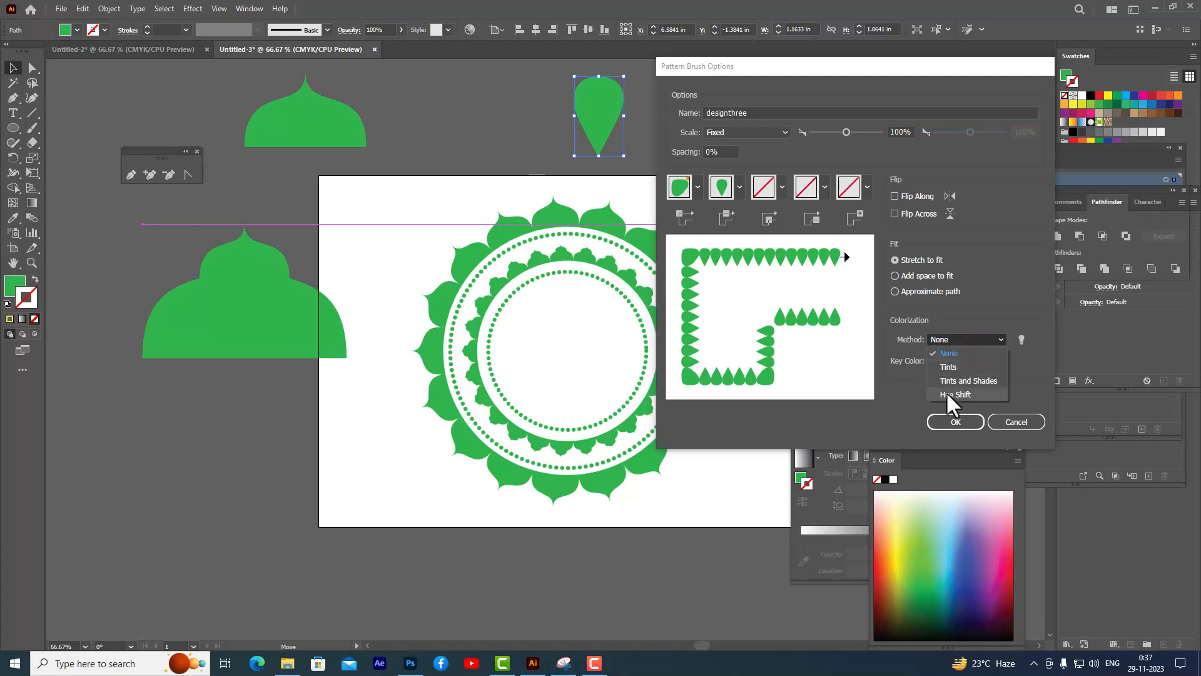
pyautogui.click(947, 394)
pyautogui.moveTo(848, 66); pyautogui.dragTo(859, 62)
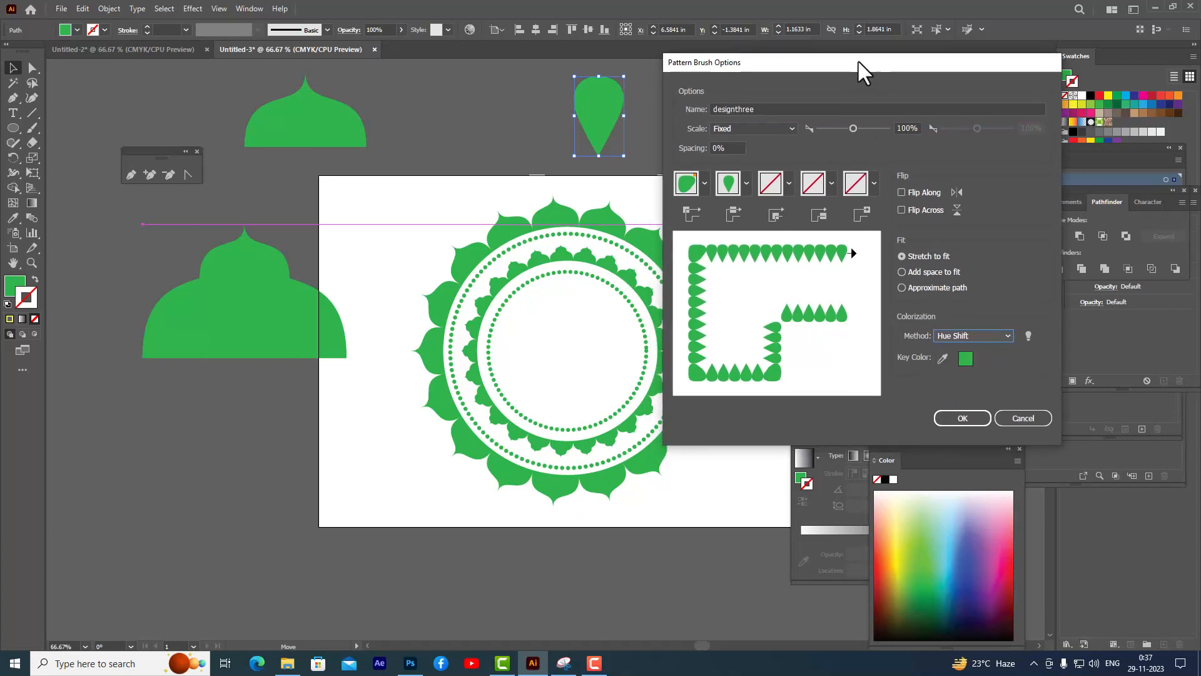
pyautogui.click(965, 417)
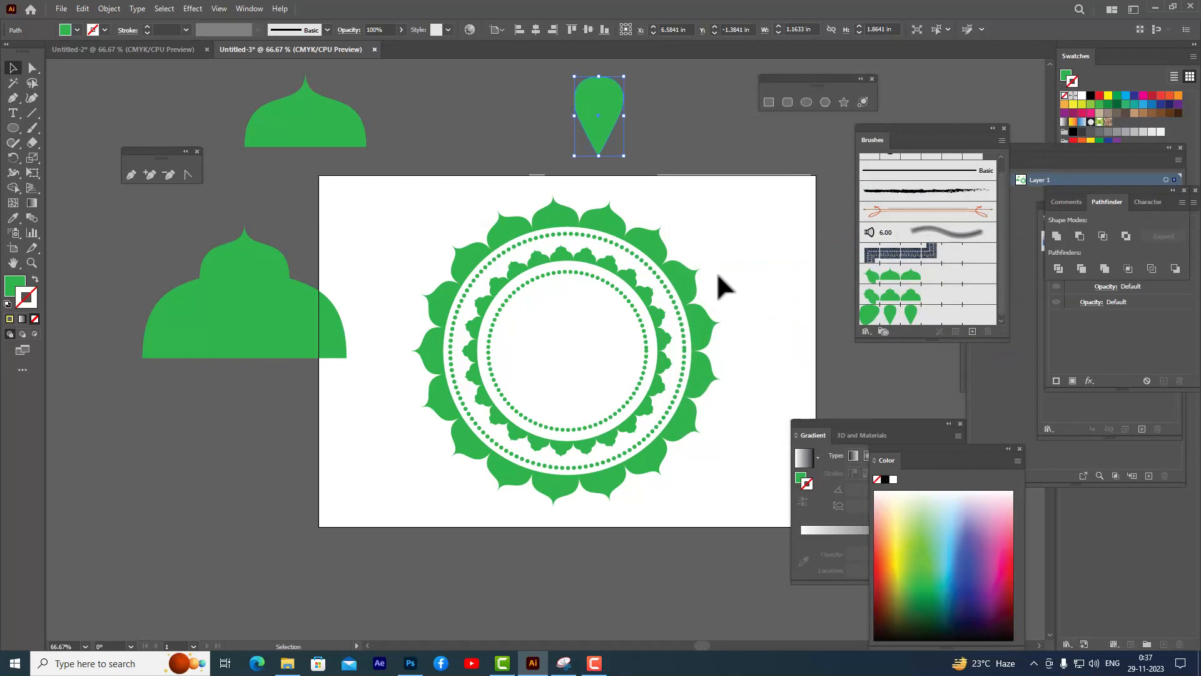
# - Move the teardrop shape off the artboard to the left
pyautogui.click(656, 116)
pyautogui.moveTo(595, 112); pyautogui.dragTo(93, 249)
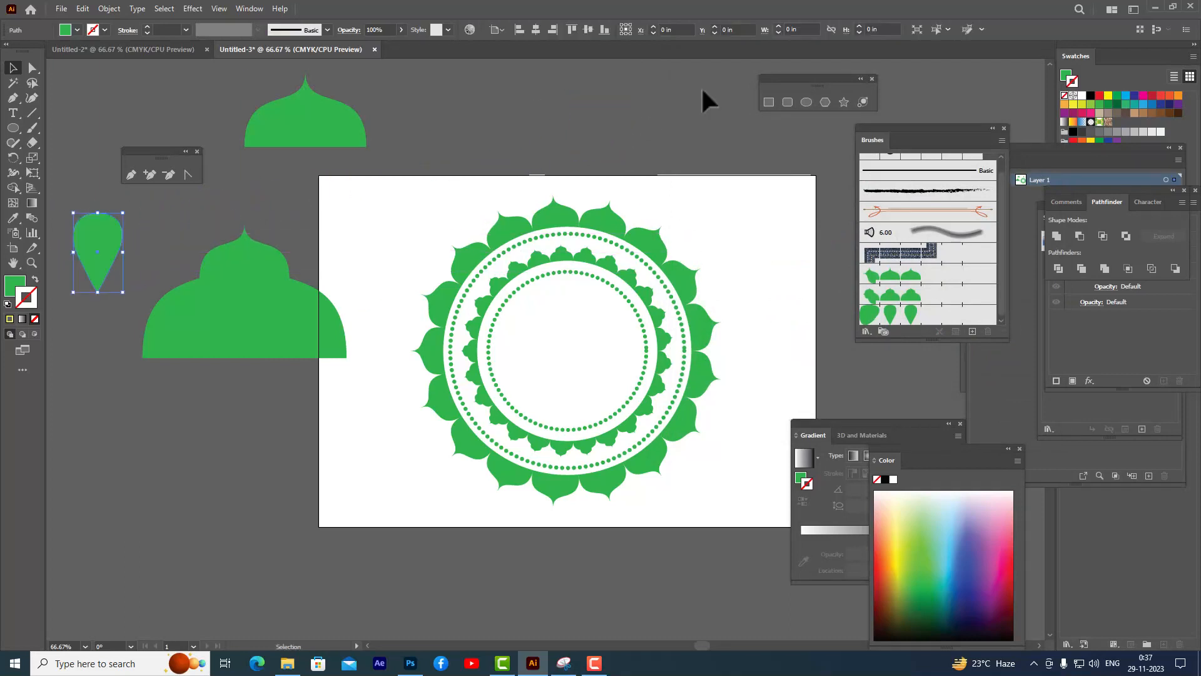
# - Draw a circle about 3.06 in wide from the center, swap fill to stroke, and apply the designthree brush
pyautogui.click(806, 102)
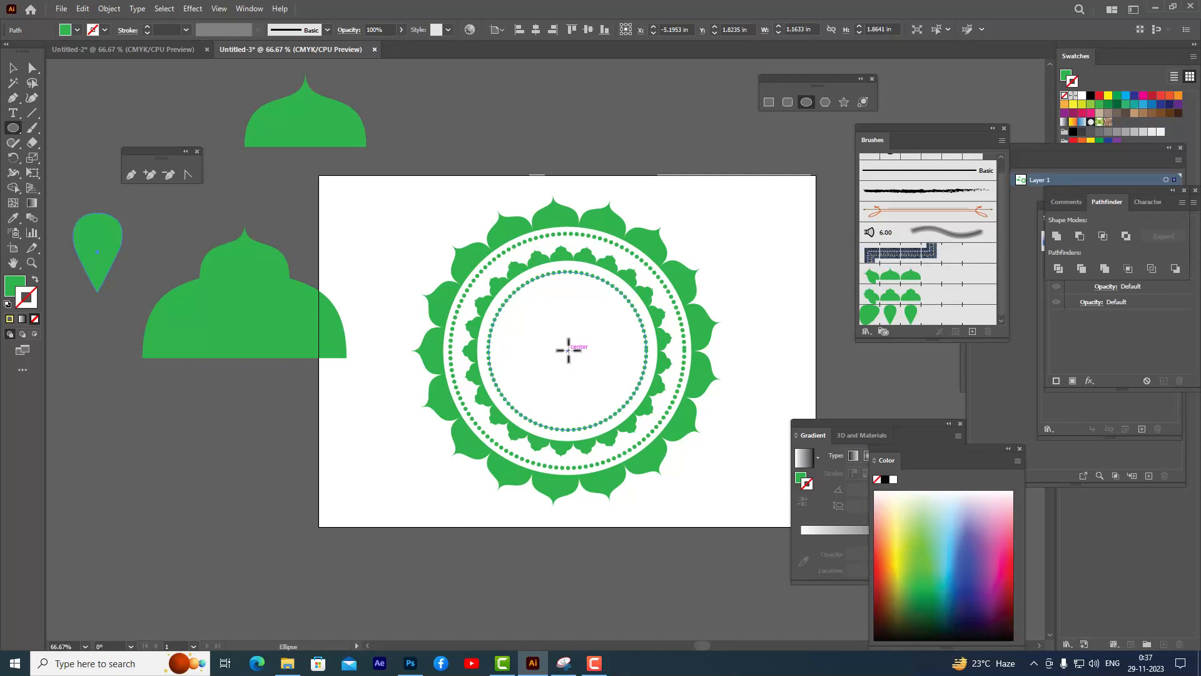
pyautogui.moveTo(568, 351); pyautogui.dragTo(634, 396)
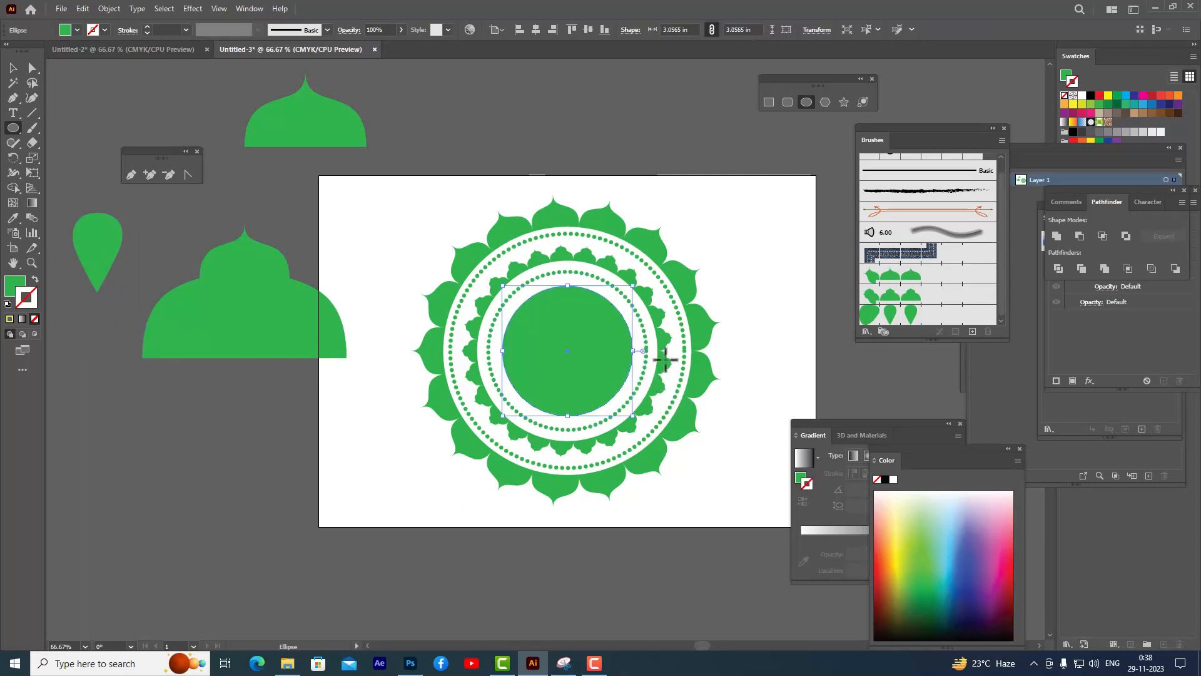
pyautogui.click(35, 280)
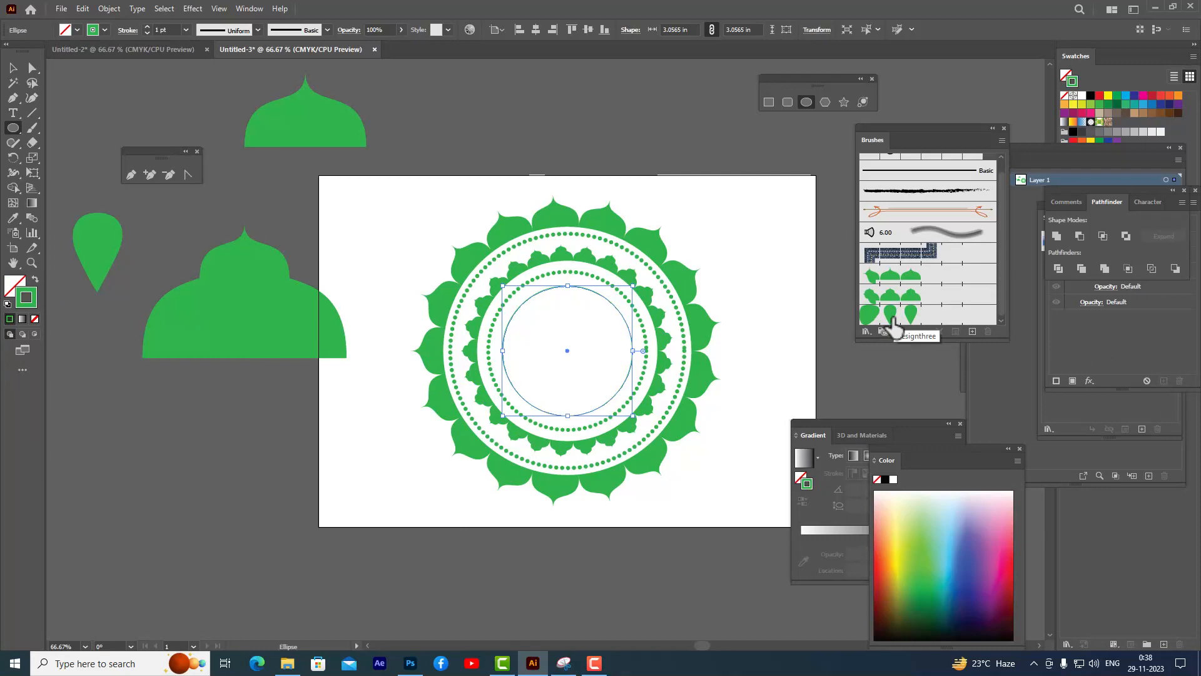
pyautogui.click(894, 324)
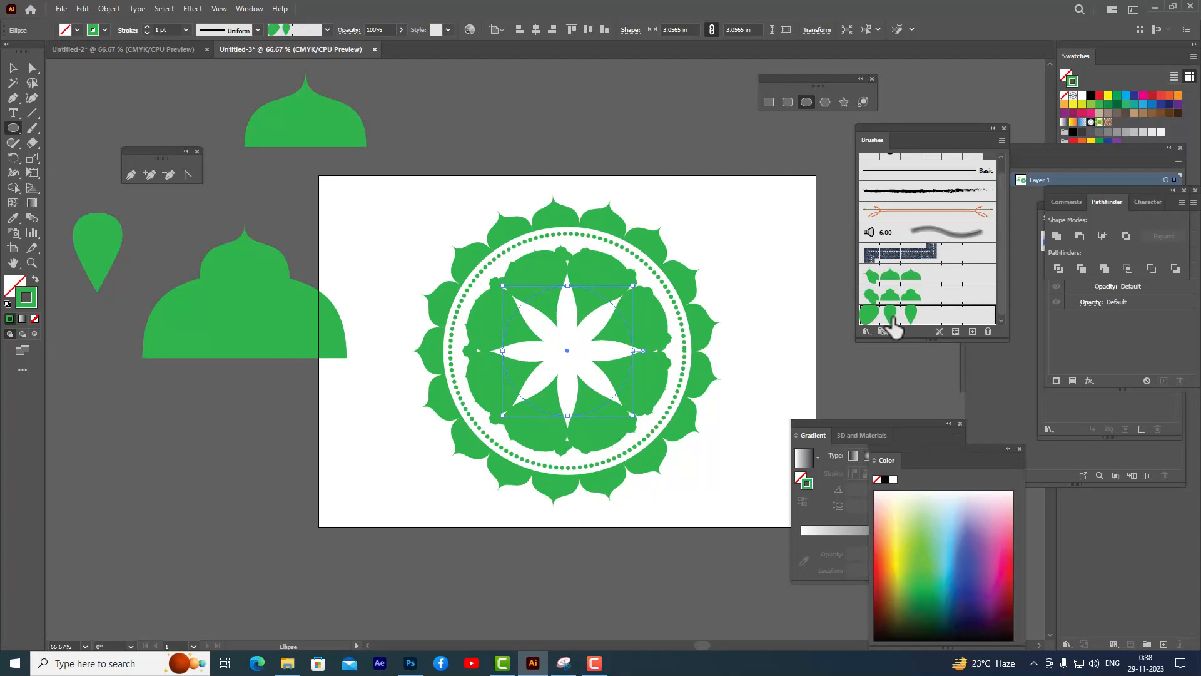
# - Scale the designthree brush to 18%, apply the change to existing strokes, and deselect
pyautogui.doubleClick(893, 318)
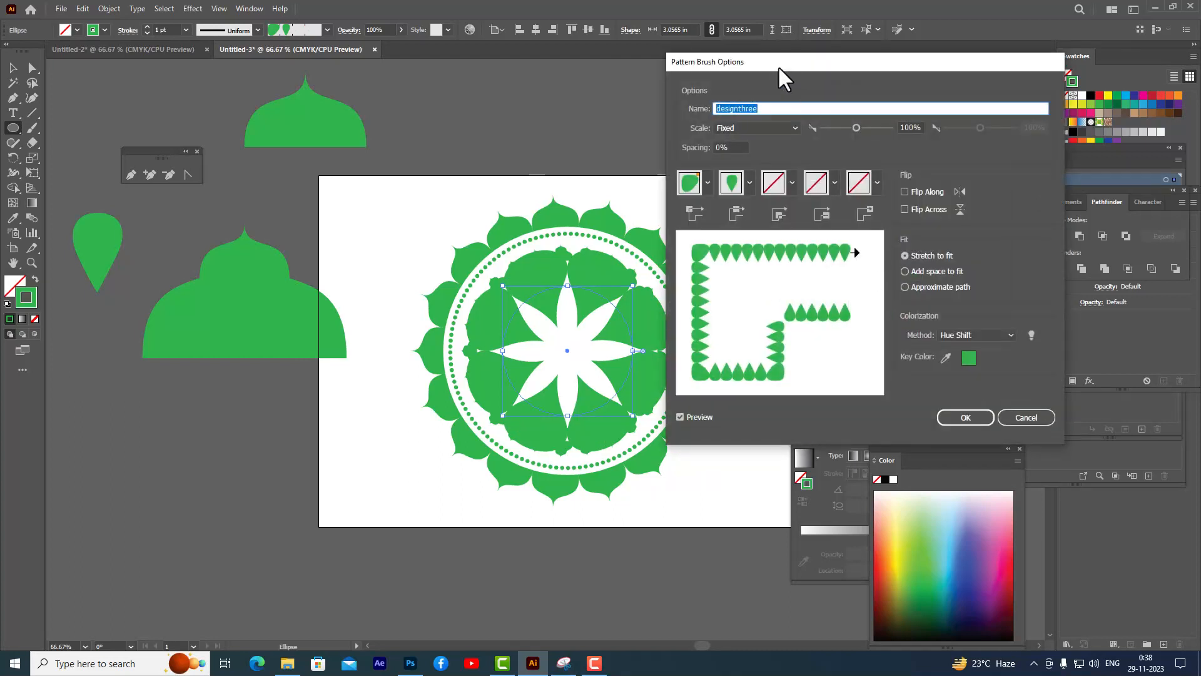
pyautogui.moveTo(779, 67)
pyautogui.mouseDown()
pyautogui.moveTo(1076, 257)
pyautogui.moveTo(847, 125)
pyautogui.moveTo(841, 100)
pyautogui.moveTo(858, 94)
pyautogui.mouseUp()
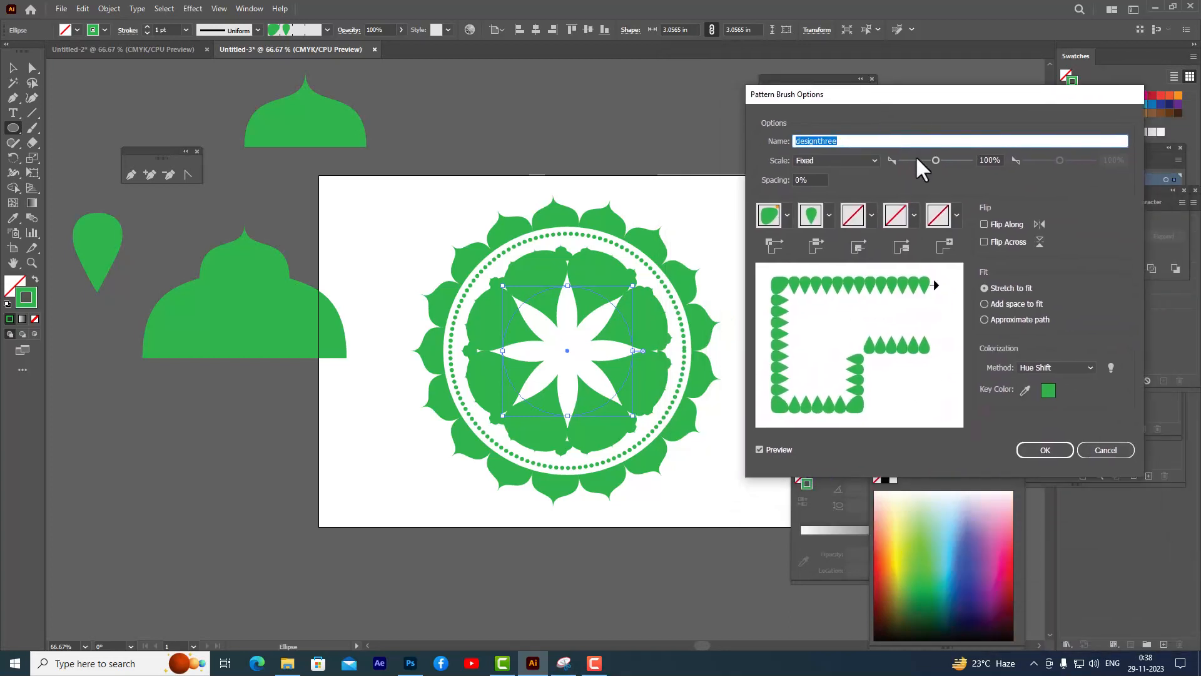
pyautogui.moveTo(937, 156); pyautogui.dragTo(912, 160)
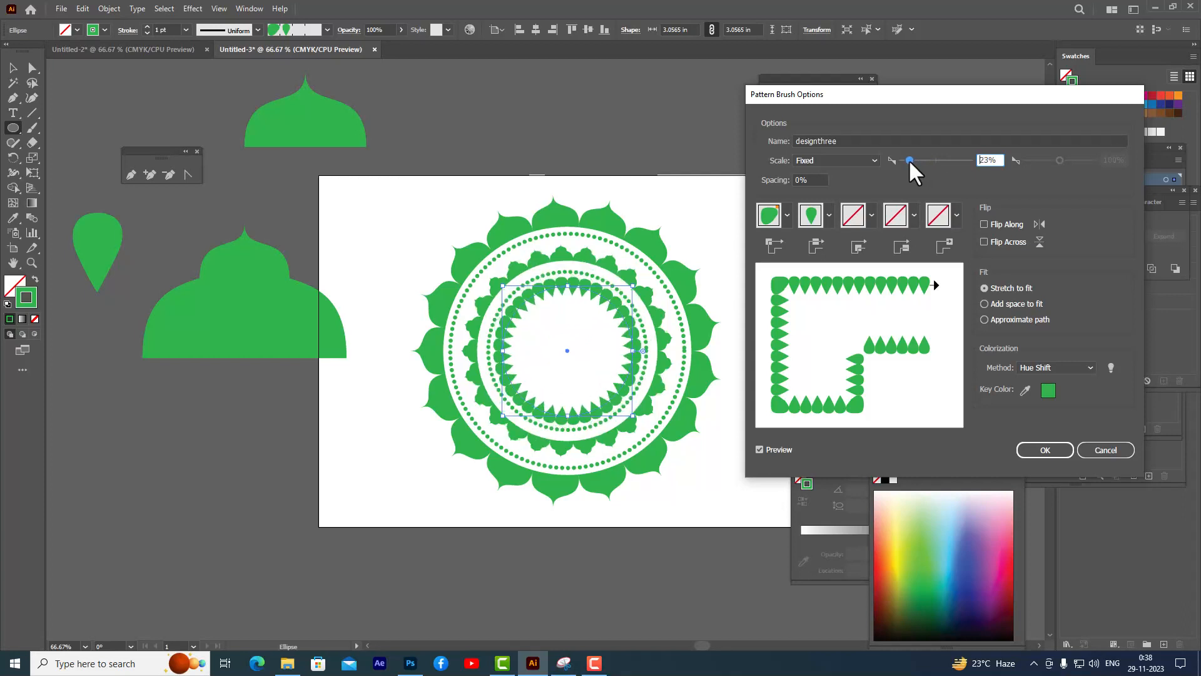
pyautogui.moveTo(908, 159); pyautogui.dragTo(907, 160)
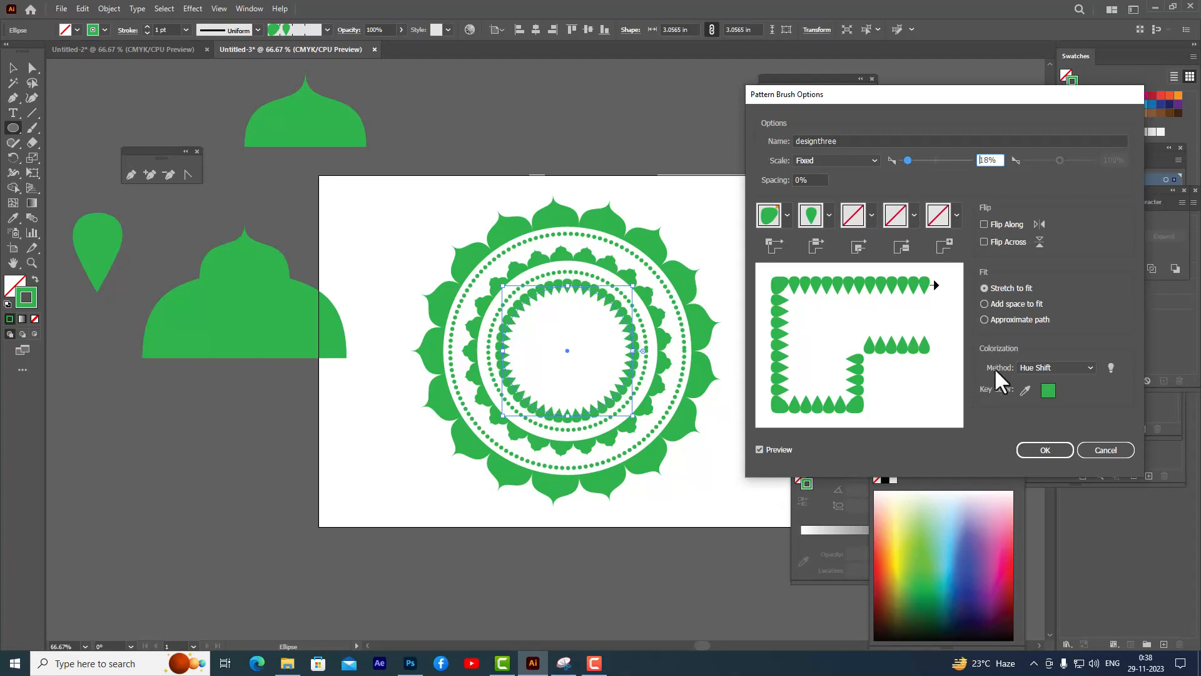
pyautogui.click(1036, 450)
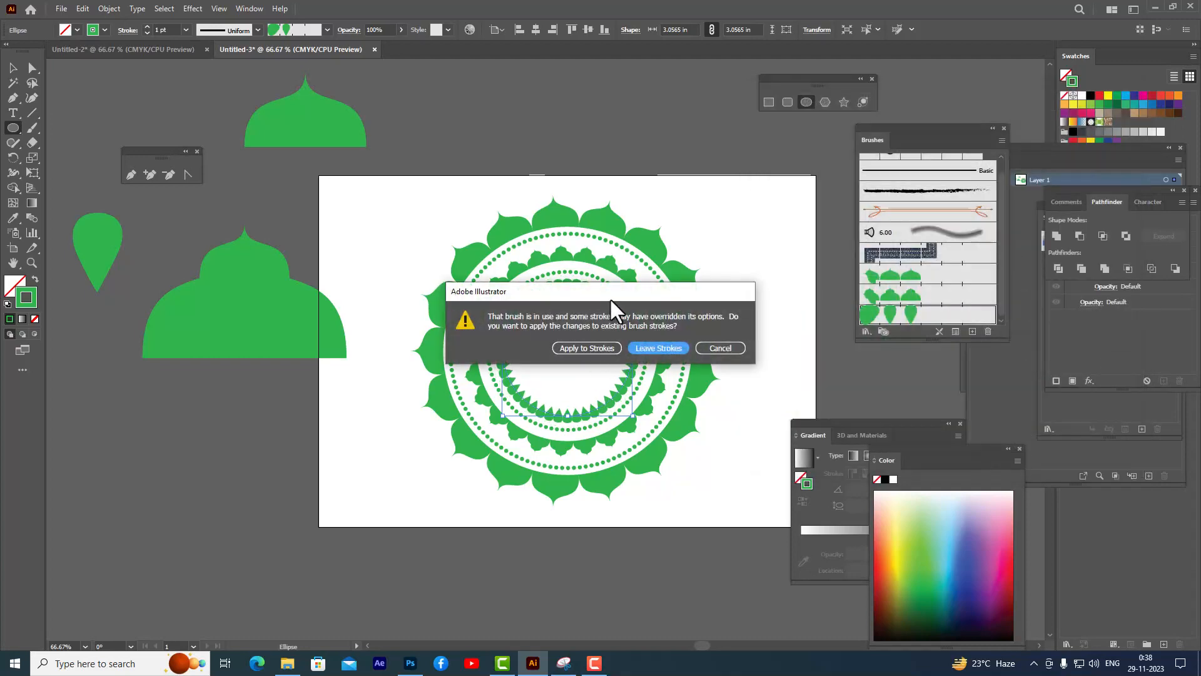
pyautogui.moveTo(613, 291)
pyautogui.mouseDown()
pyautogui.moveTo(697, 196)
pyautogui.moveTo(637, 169)
pyautogui.moveTo(678, 155)
pyautogui.moveTo(647, 150)
pyautogui.mouseUp()
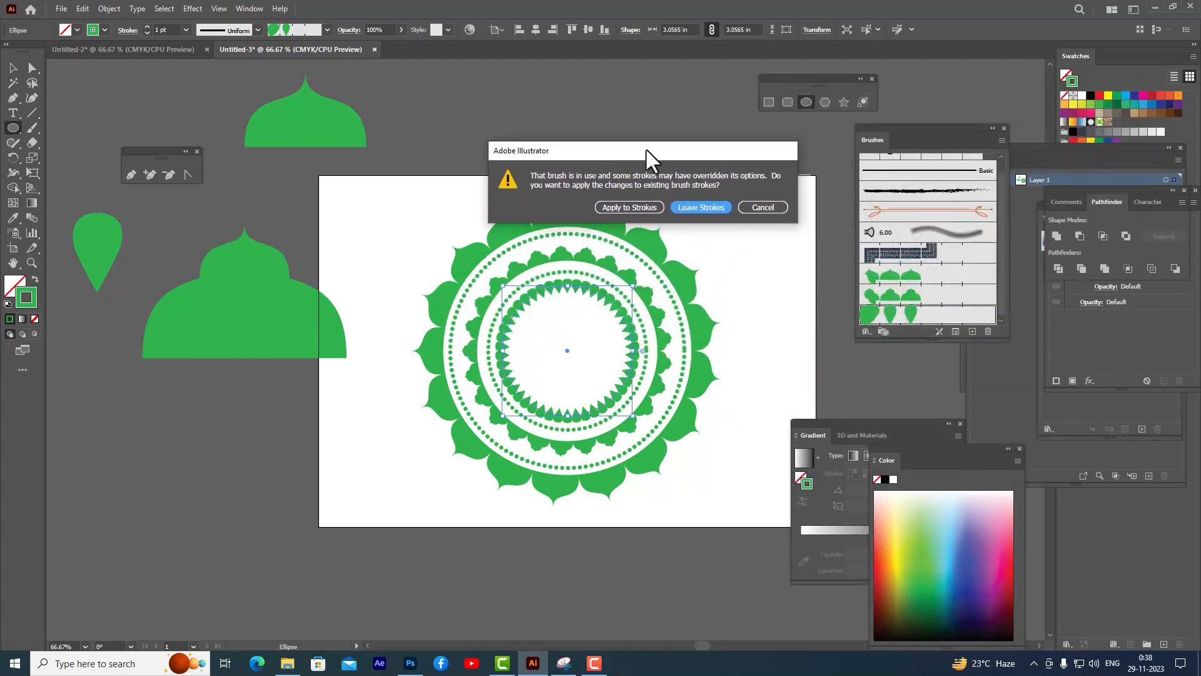
pyautogui.click(635, 206)
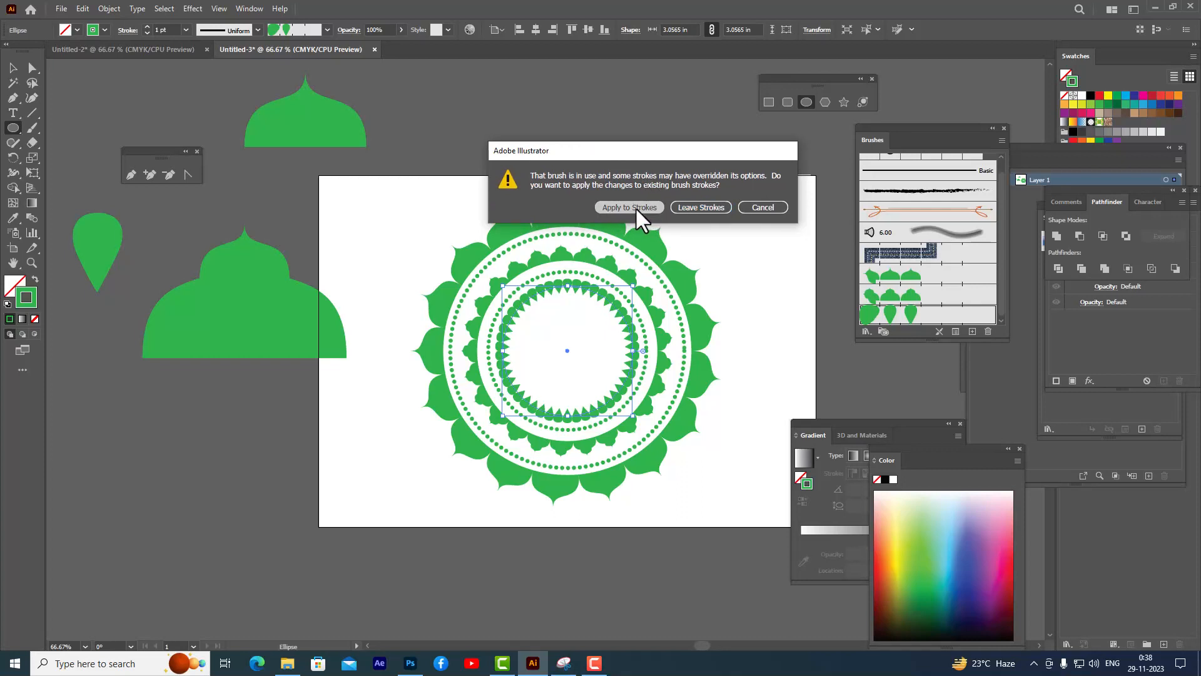
pyautogui.click(13, 68)
pyautogui.click(508, 113)
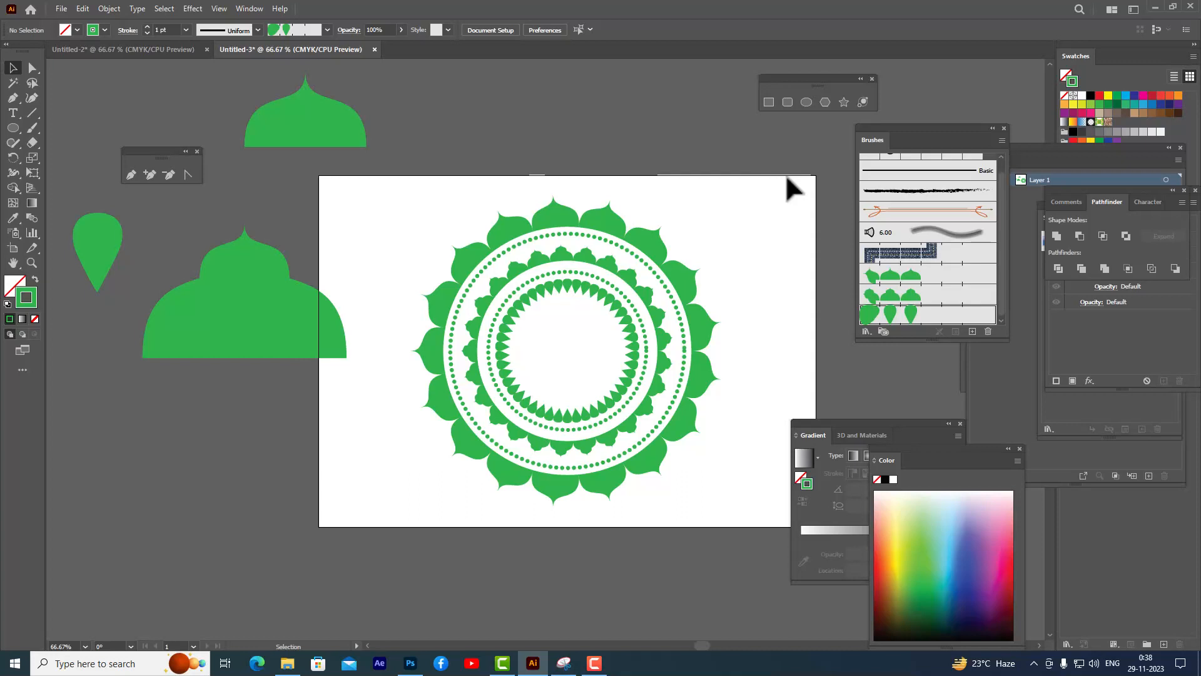
# - Draw a circle about 2.41 in wide from the center and give it a 6 pt dashed stroke with round caps, then deselect
pyautogui.click(805, 102)
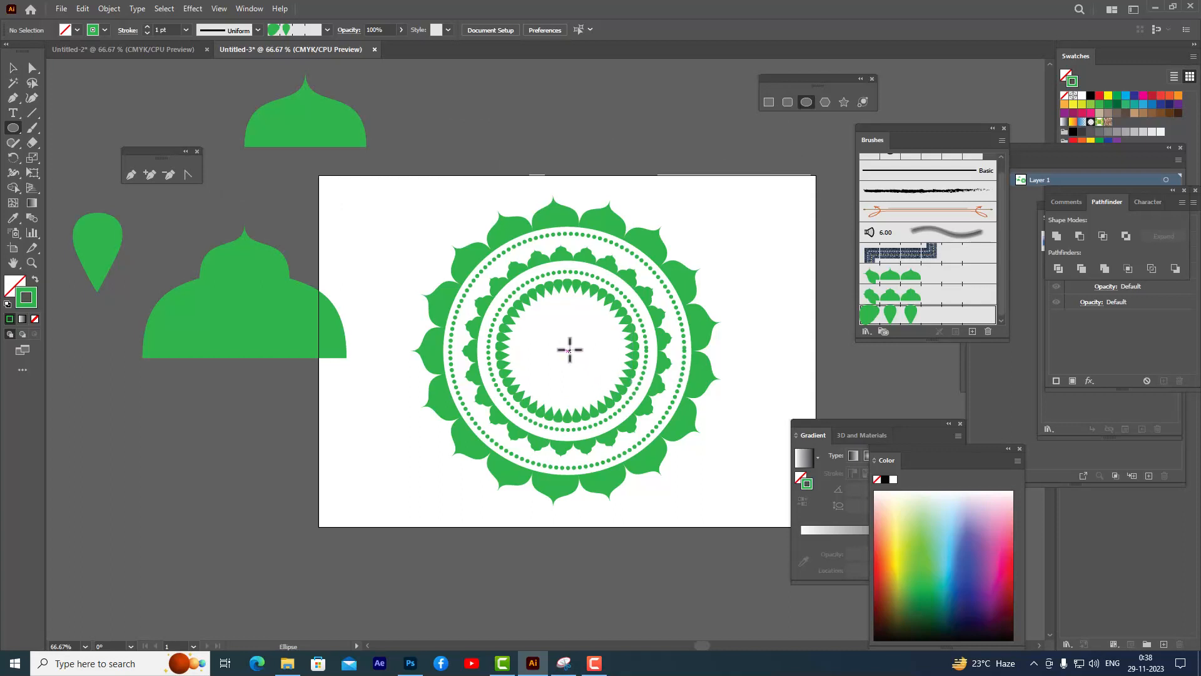
pyautogui.moveTo(569, 350); pyautogui.dragTo(619, 376)
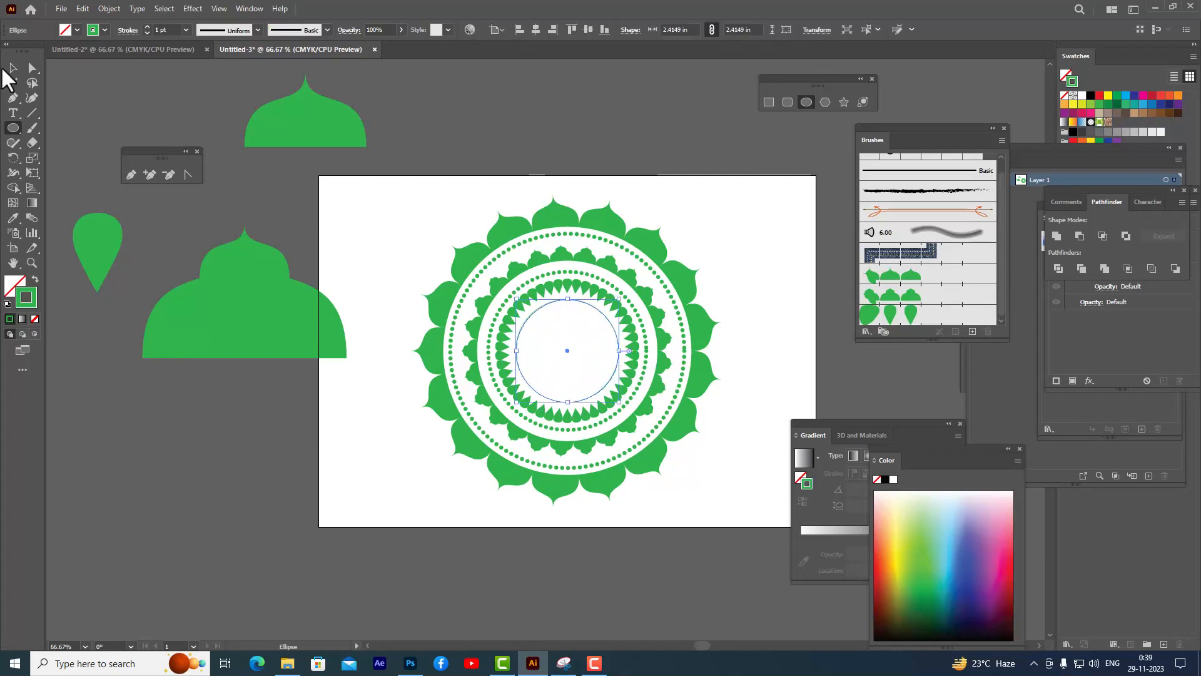
pyautogui.click(128, 31)
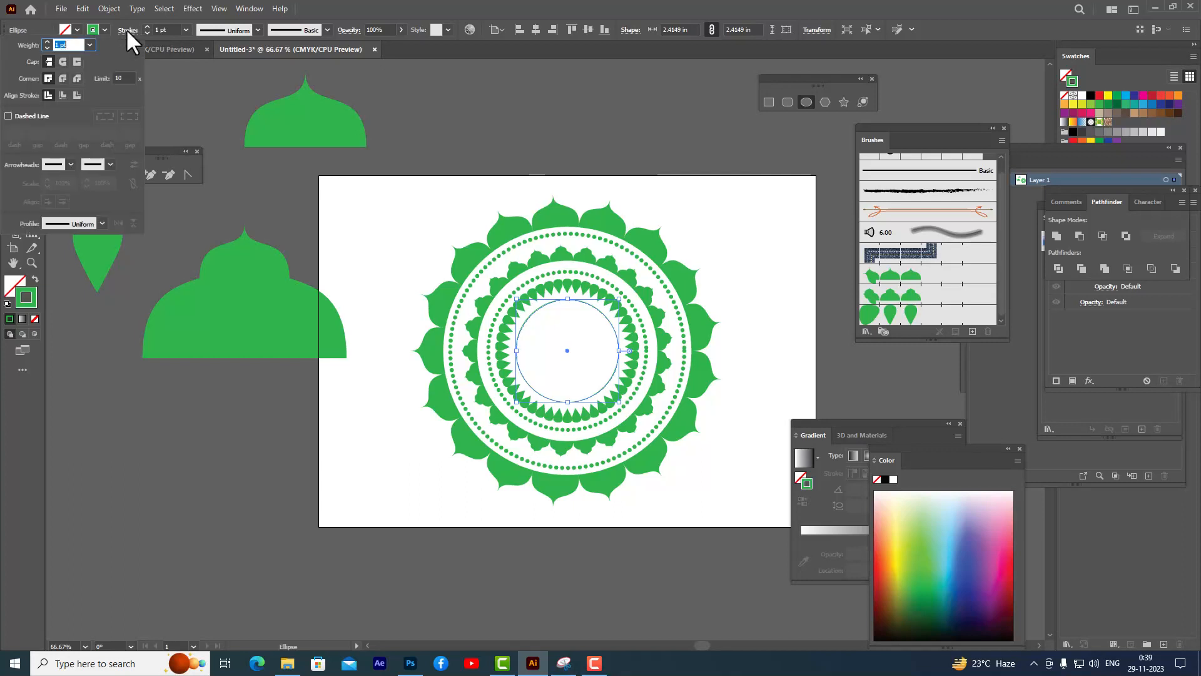
pyautogui.click(63, 62)
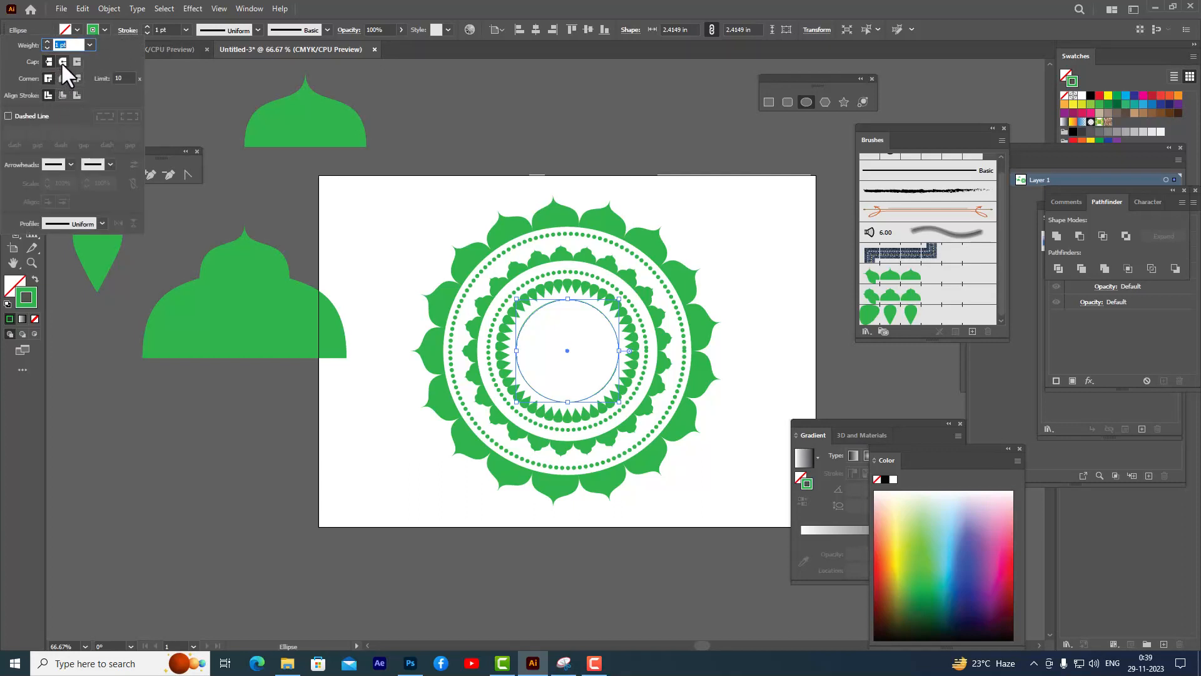
pyautogui.click(8, 117)
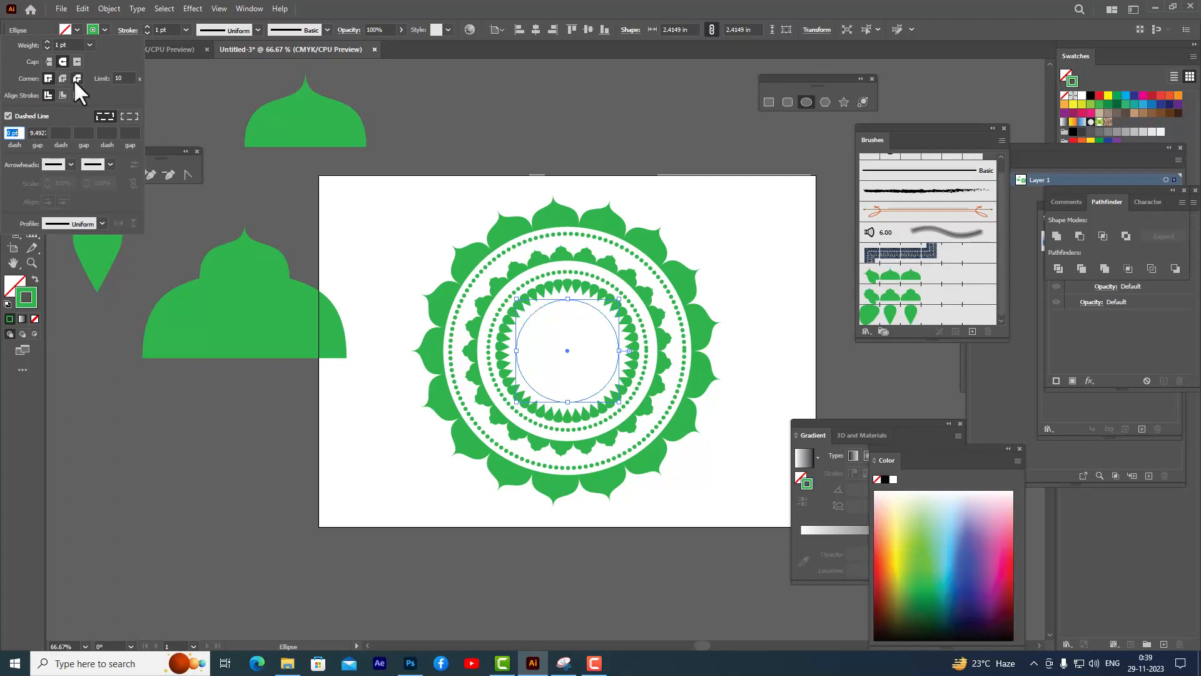
pyautogui.click(46, 43)
pyautogui.click(46, 43)
pyautogui.click(47, 43)
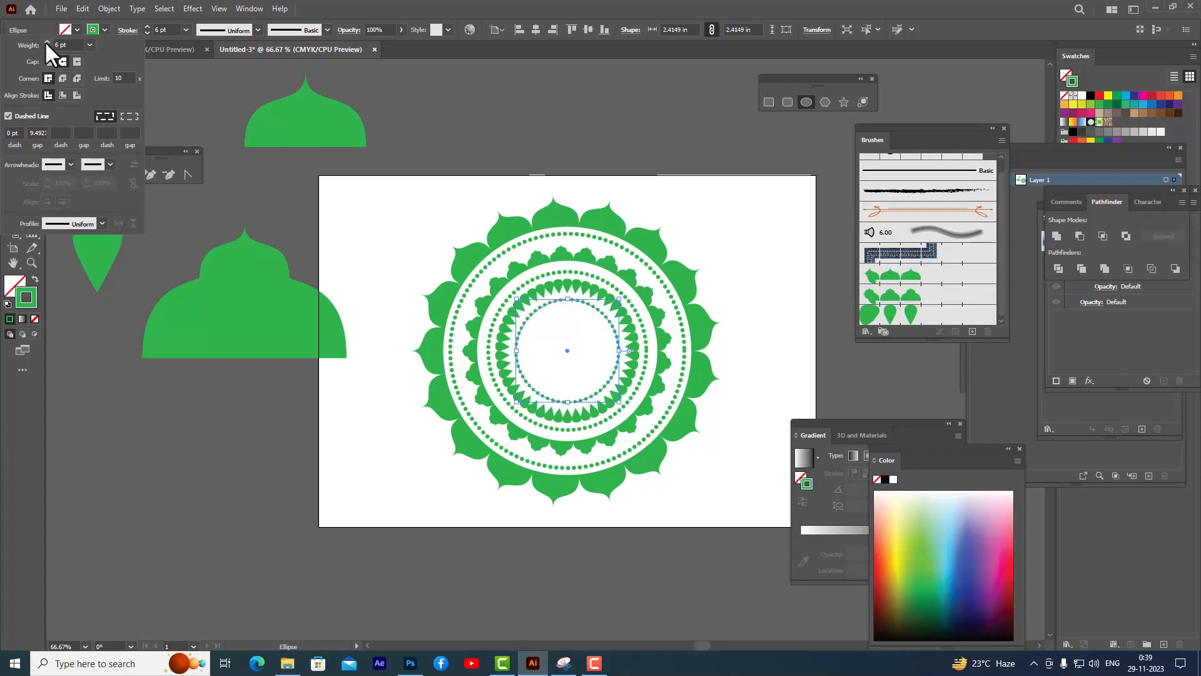
pyautogui.click(634, 2)
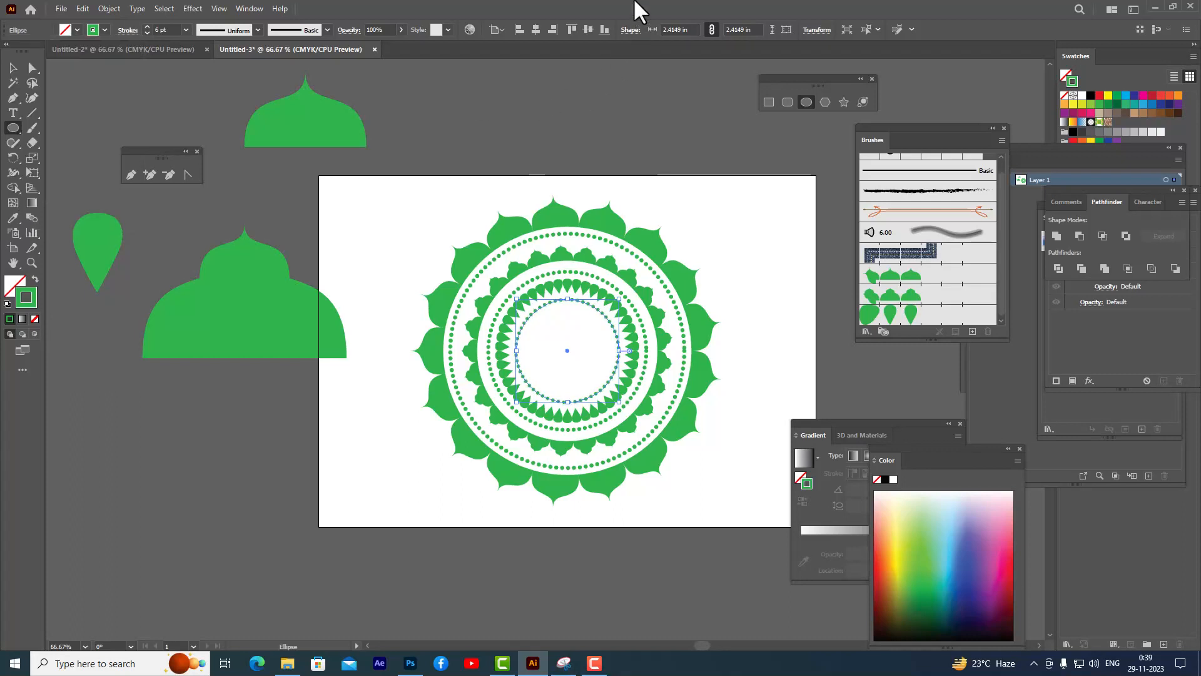
pyautogui.click(13, 67)
pyautogui.click(590, 143)
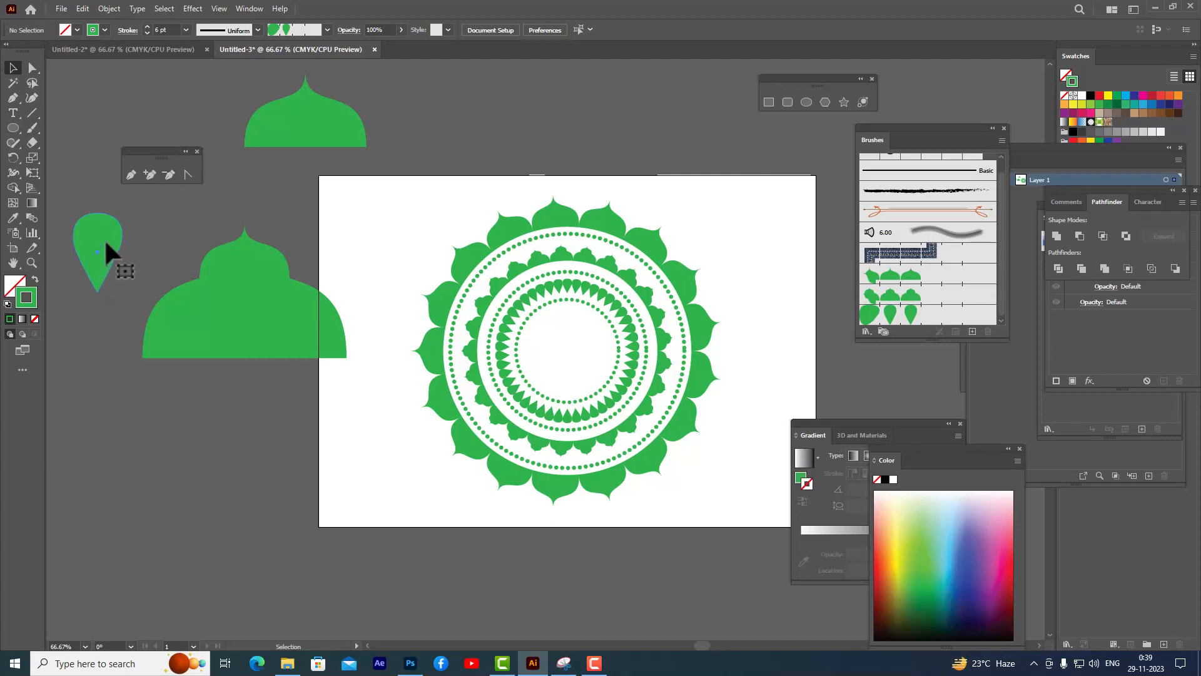
# - Move the teardrop shape onto the artboard just above the mandala's center
pyautogui.moveTo(104, 239); pyautogui.dragTo(571, 320)
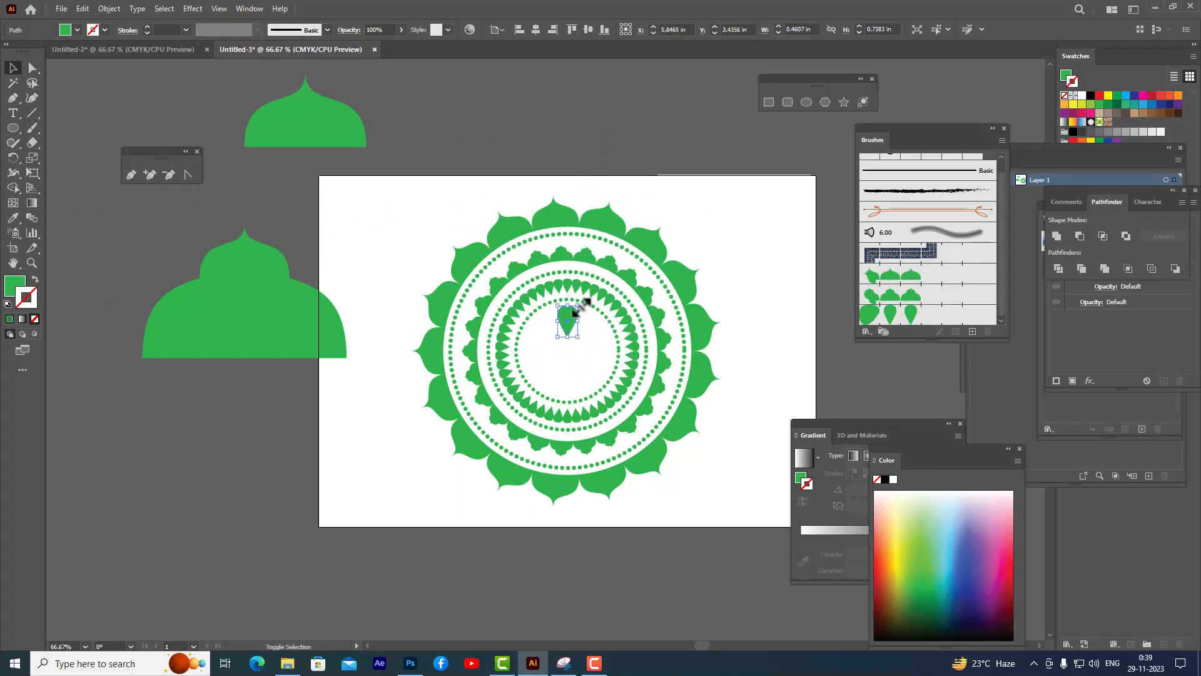
pyautogui.click(638, 139)
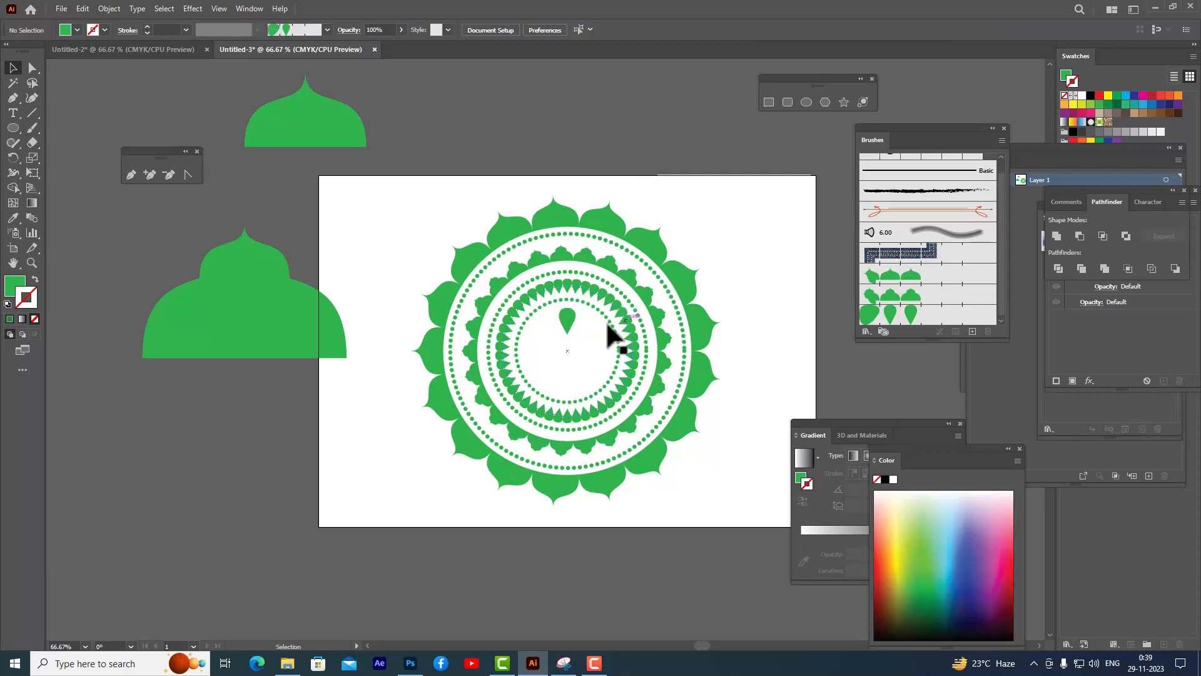
pyautogui.click(570, 324)
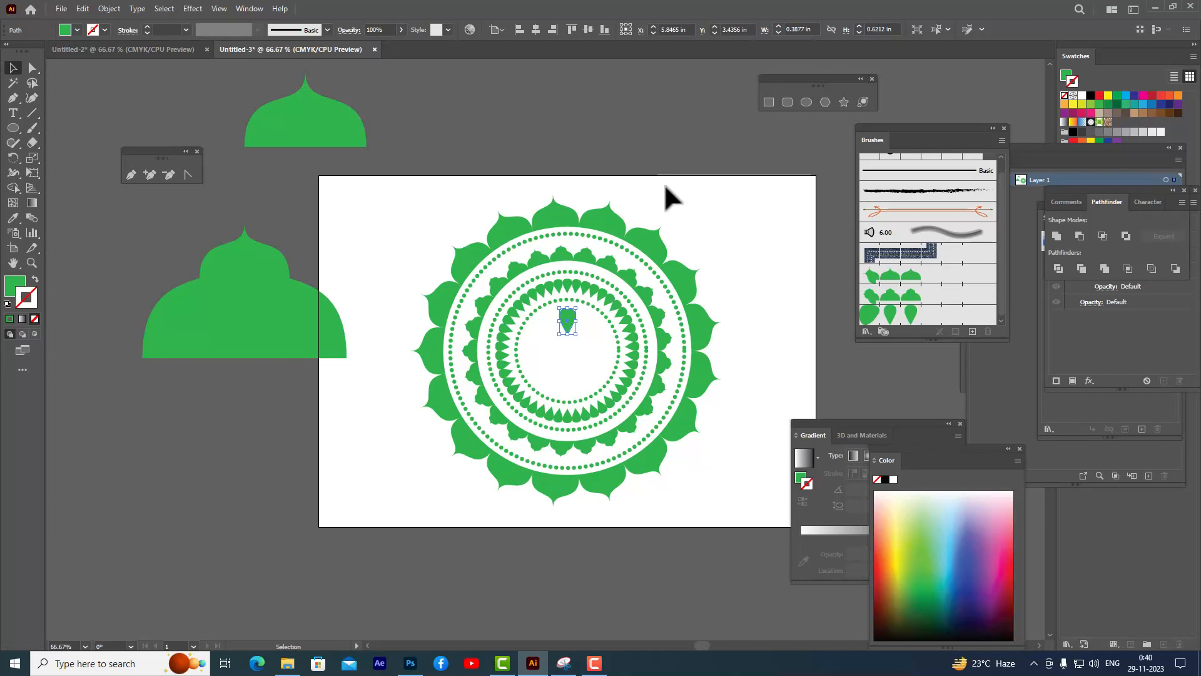
# - Rotate a copy of the teardrop 36° about the mandala's center and repeat the transform to form a ring of petals
pyautogui.press('r')
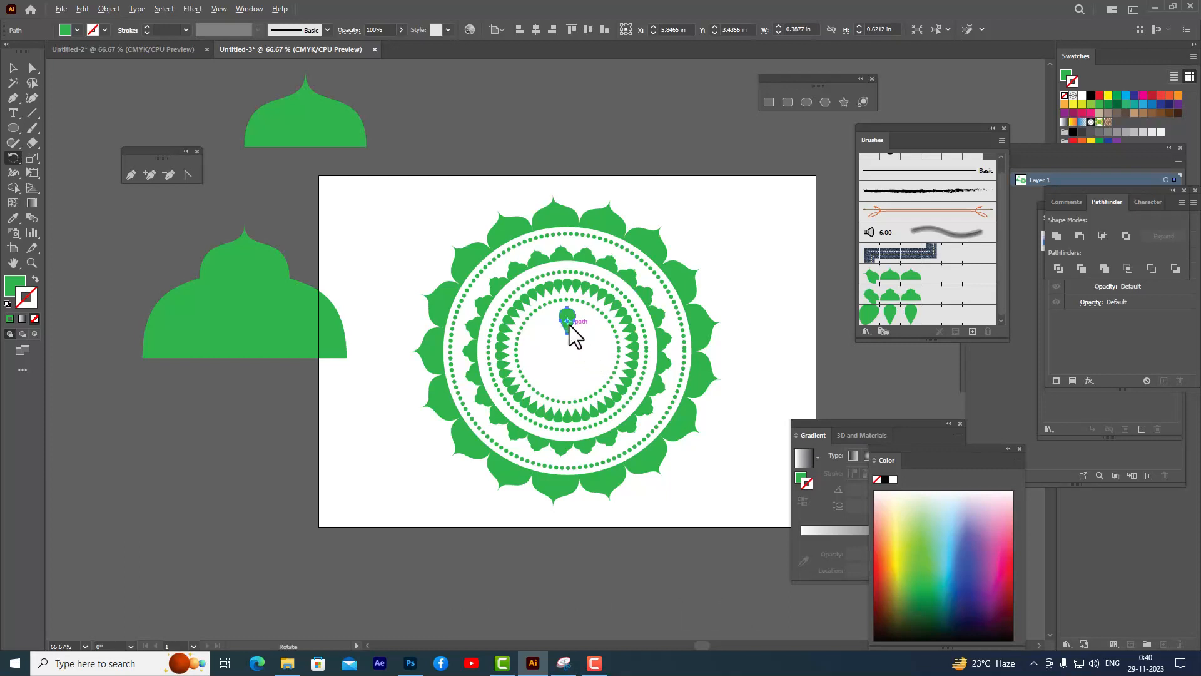
pyautogui.moveTo(567, 320); pyautogui.dragTo(568, 351)
pyautogui.moveTo(855, 128); pyautogui.dragTo(776, 158)
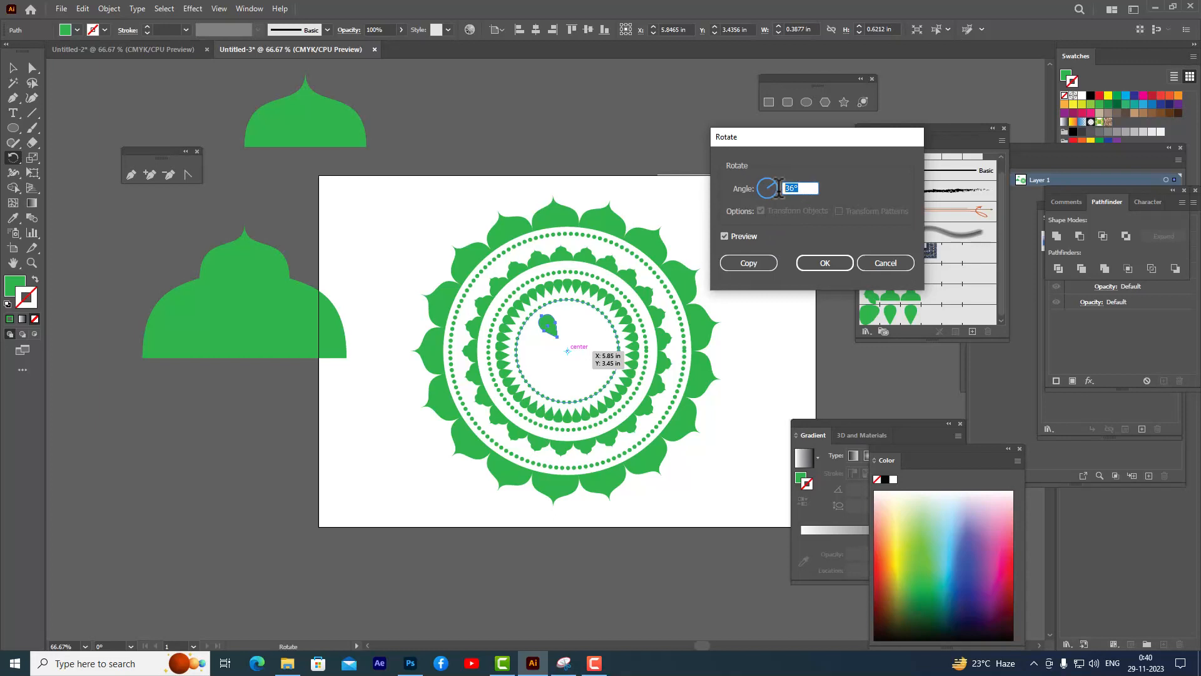
pyautogui.click(749, 264)
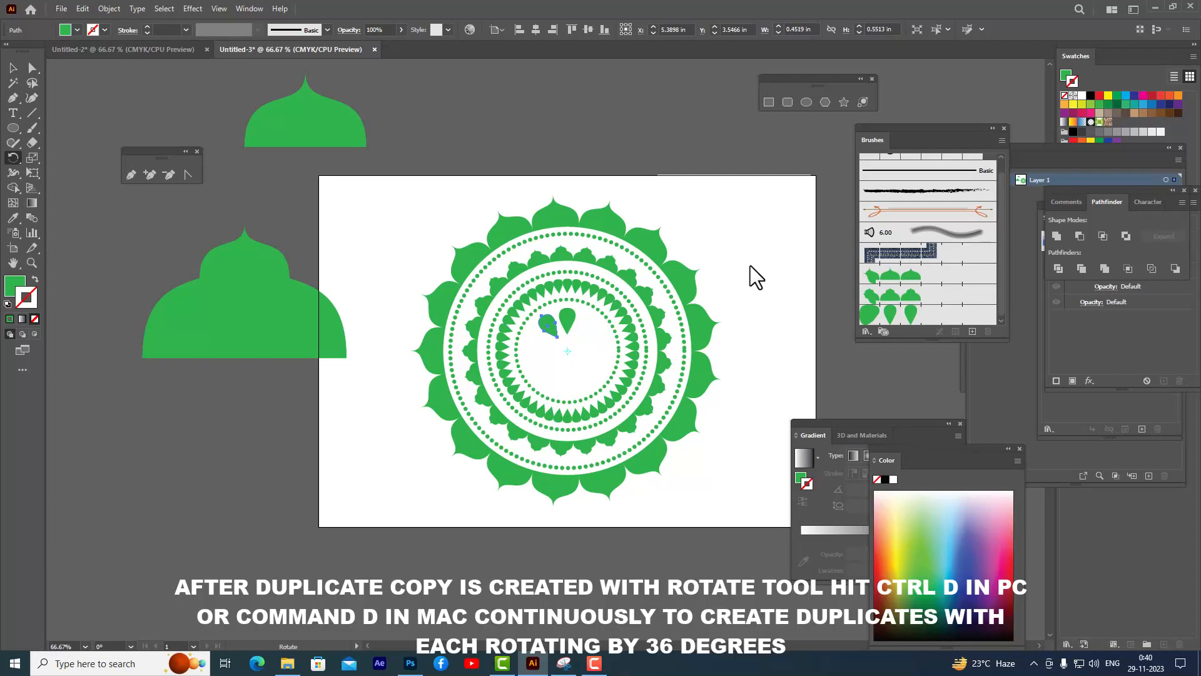
pyautogui.hotkey('ctrl', 'd')
pyautogui.hotkey('ctrl', 'd')
pyautogui.hotkey('ctrl', 'd')
pyautogui.hotkey('ctrl', 'd')
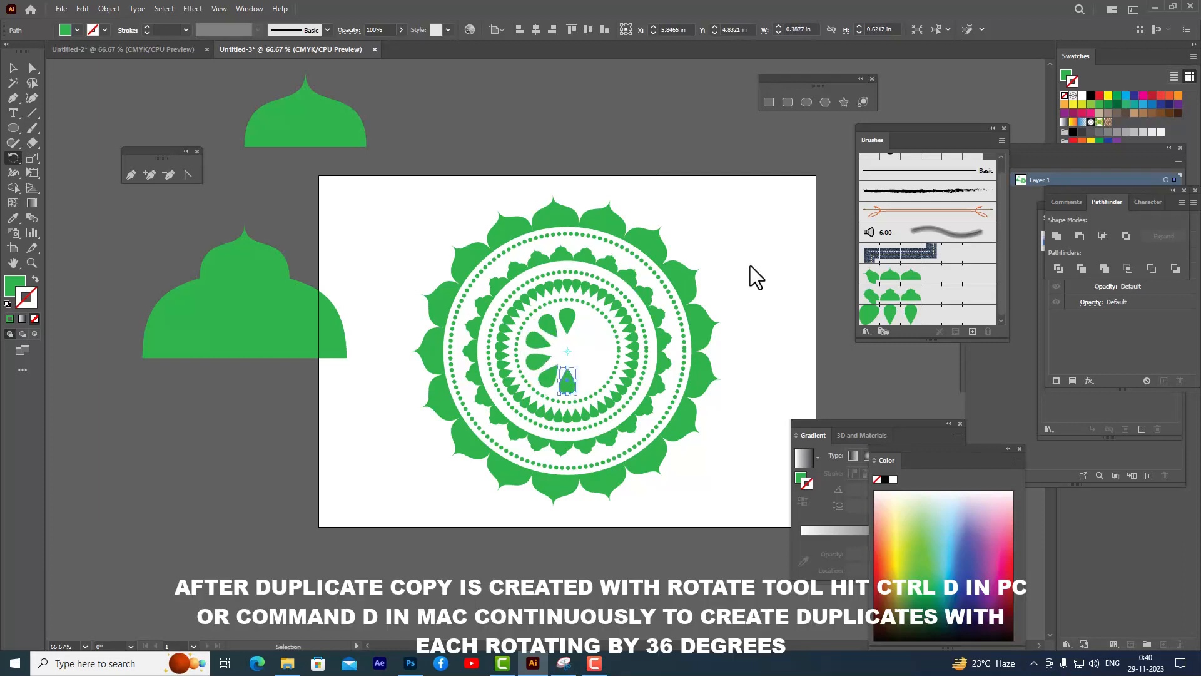
pyautogui.hotkey('ctrl', 'd')
pyautogui.hotkey('ctrl', 'd')
pyautogui.hotkey('ctrl', 'd')
pyautogui.hotkey('ctrl', 'd')
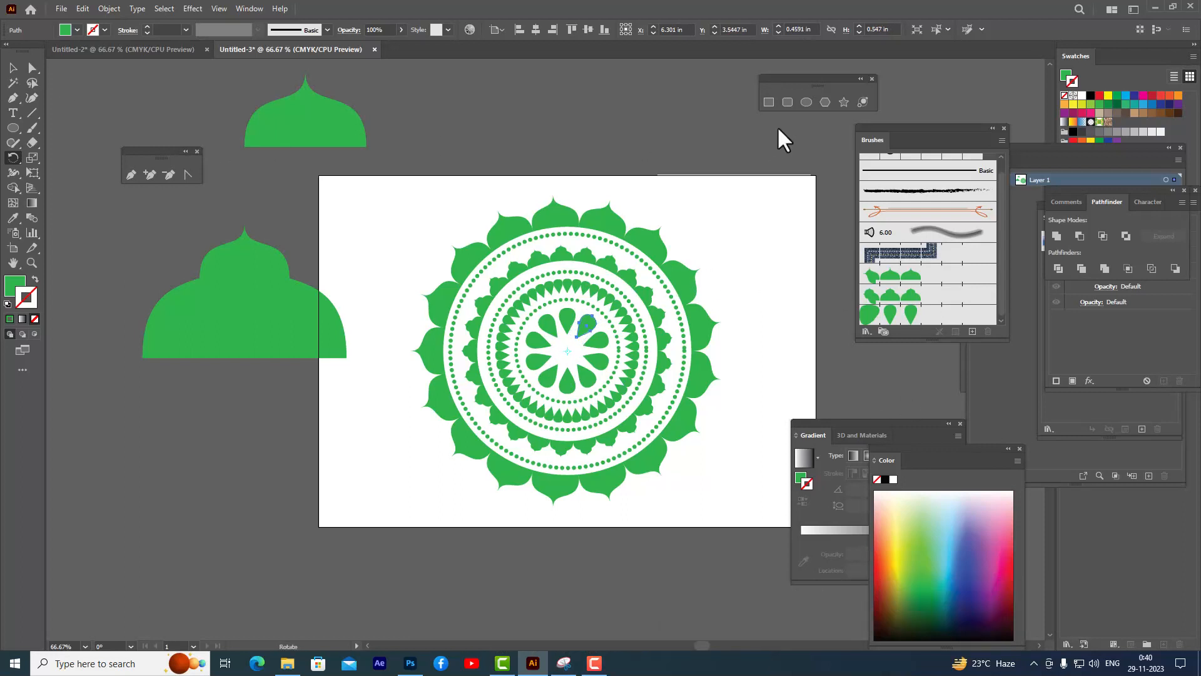
# - Draw a small circle about 0.74 in wide at the center and scale it down to about 0.63 in
pyautogui.click(14, 68)
pyautogui.click(603, 130)
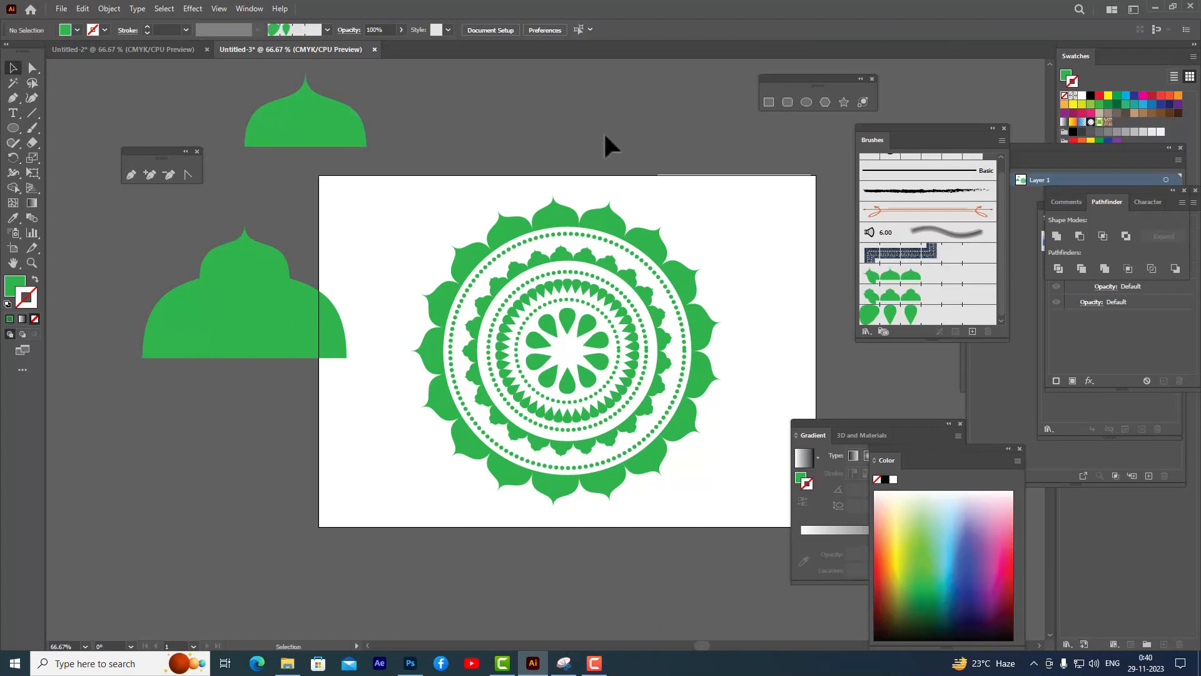
pyautogui.click(805, 101)
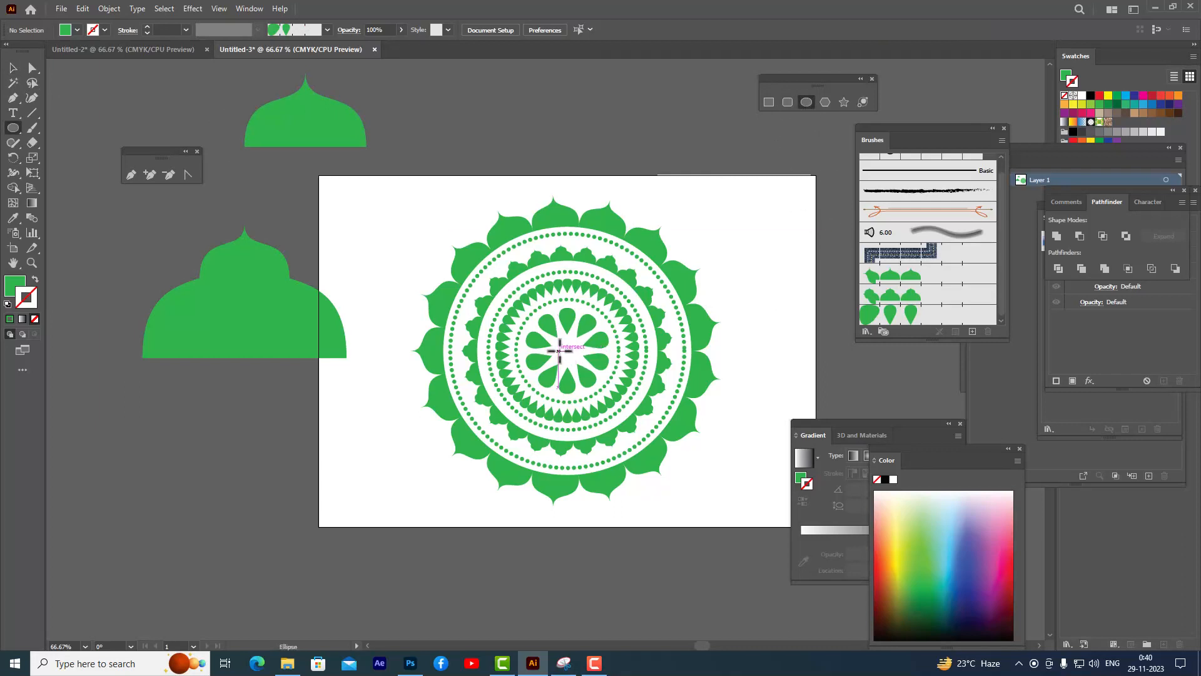
pyautogui.moveTo(567, 350); pyautogui.dragTo(582, 361)
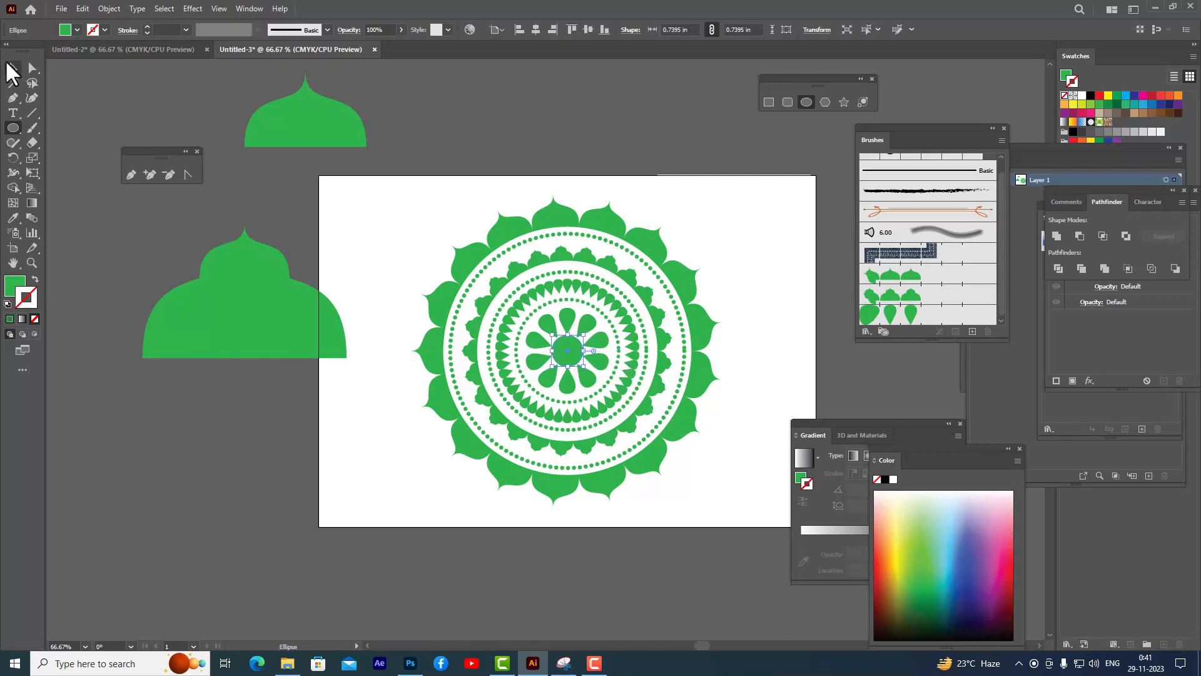
pyautogui.click(8, 64)
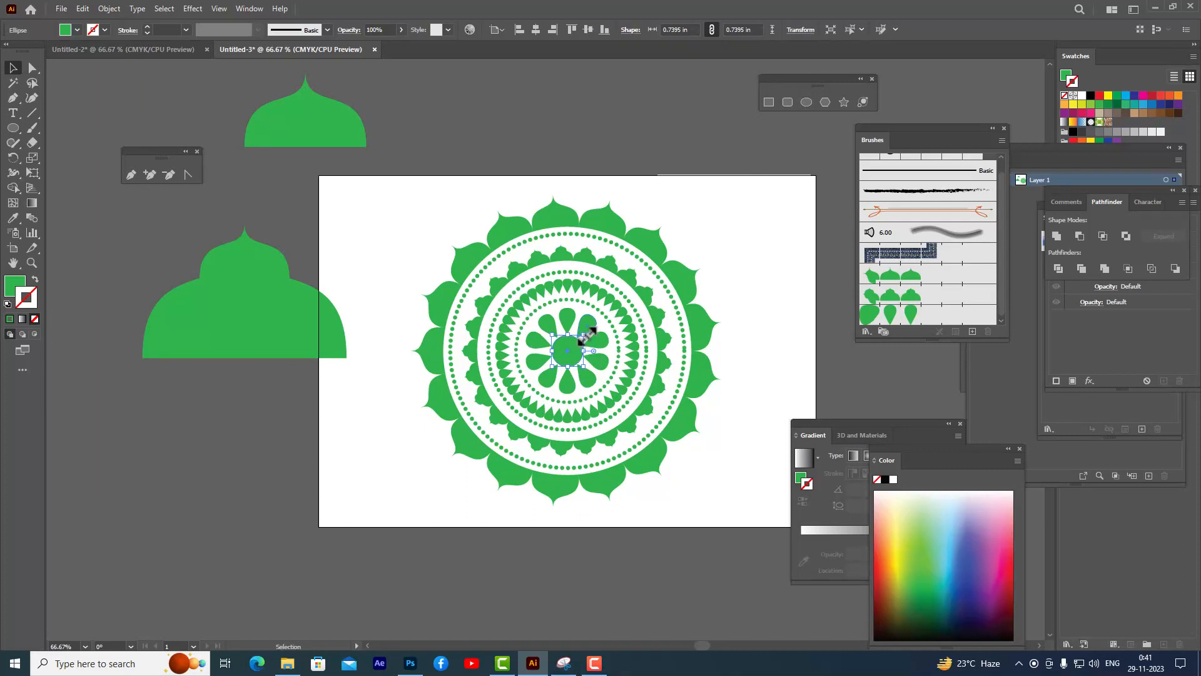
pyautogui.moveTo(586, 336); pyautogui.dragTo(581, 339)
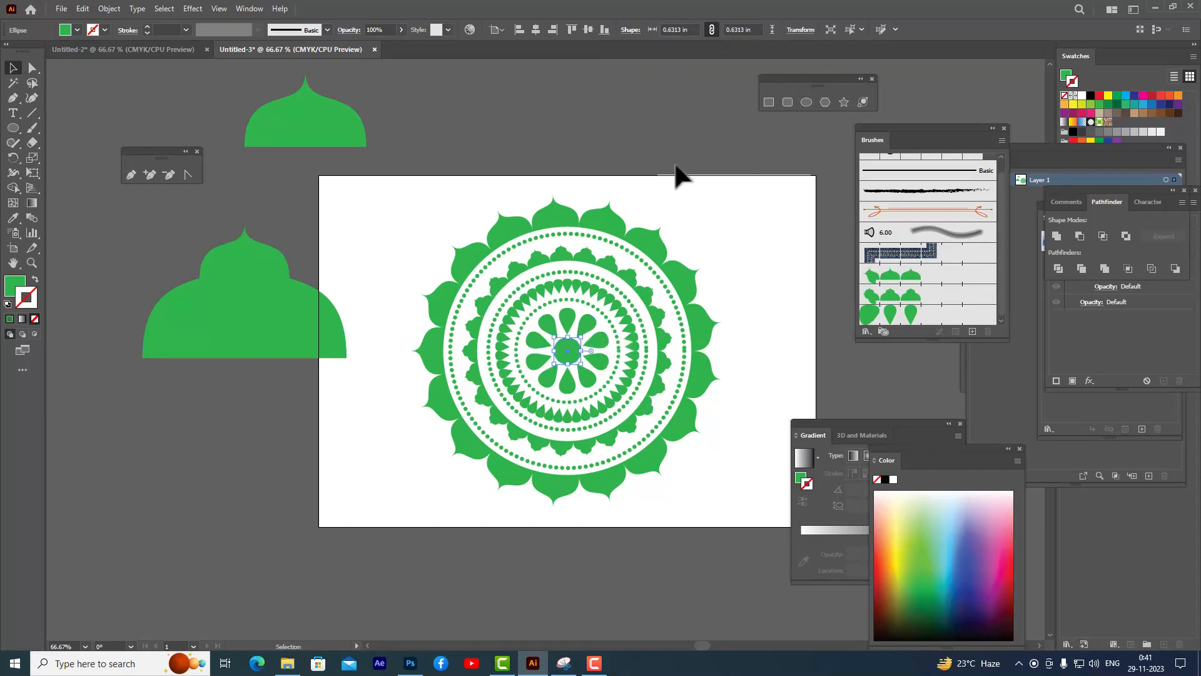
pyautogui.click(677, 129)
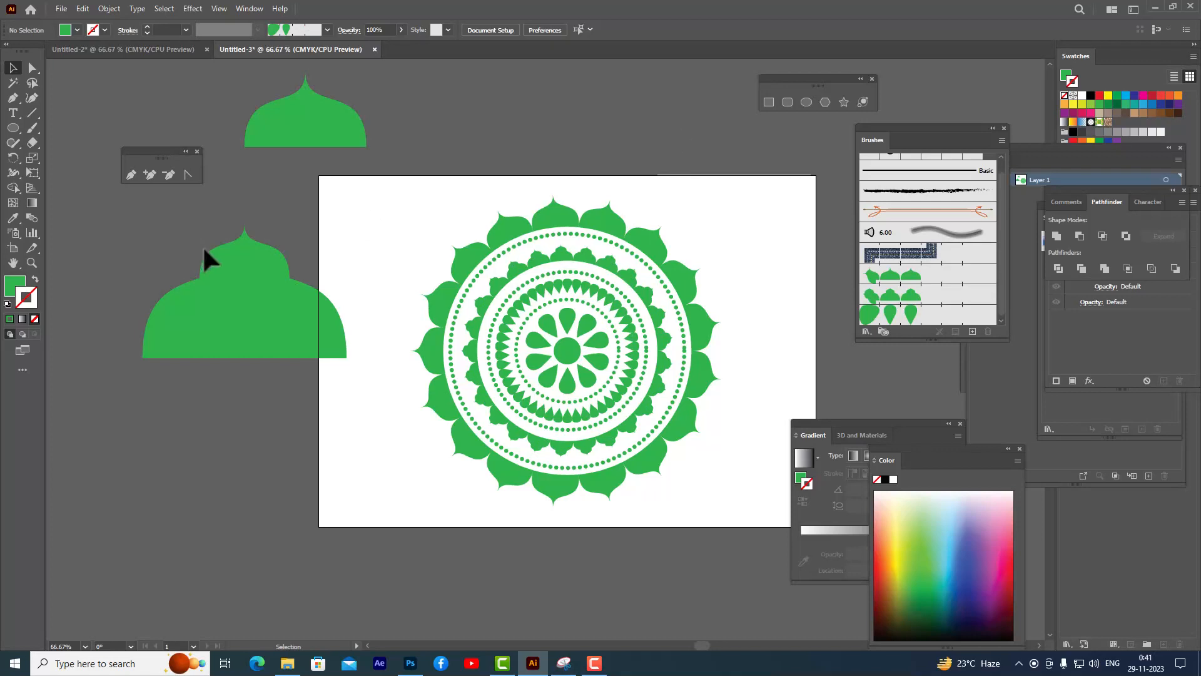
# - Delete the two leftover dome shapes lying off the artboard
pyautogui.click(258, 272)
pyautogui.press('Delete')
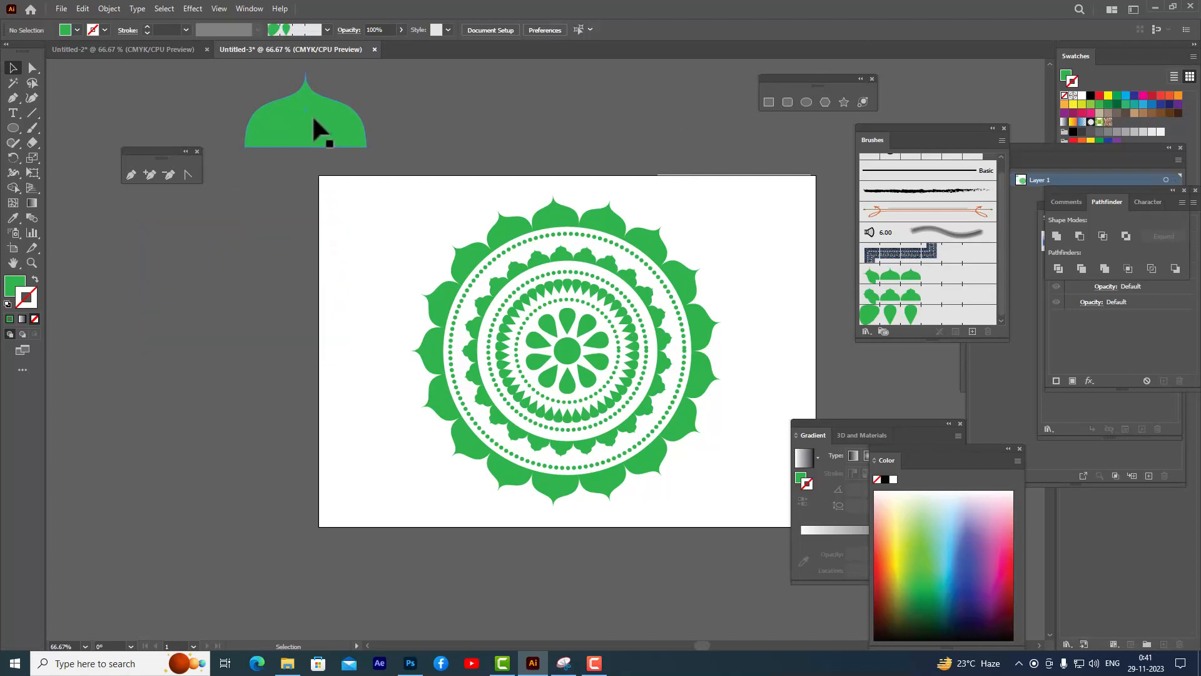
pyautogui.click(313, 119)
pyautogui.press('Delete')
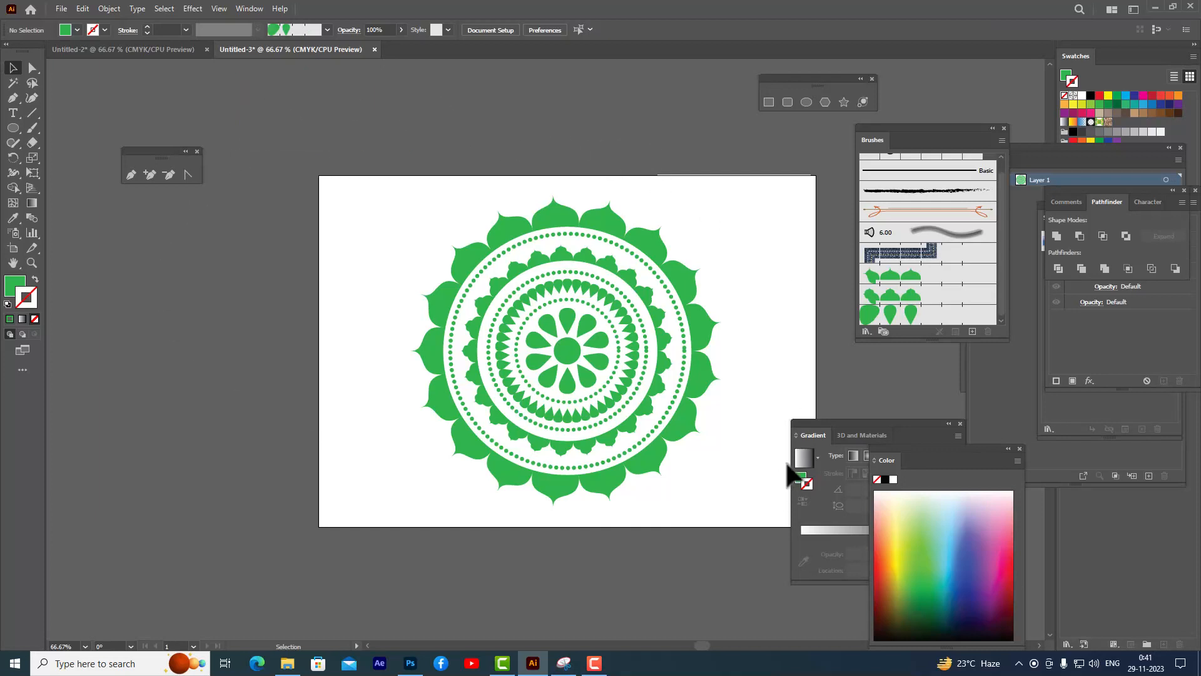
# - Draw a large circle about 5.91 in wide from the mandala's center
pyautogui.moveTo(821, 420); pyautogui.dragTo(918, 421)
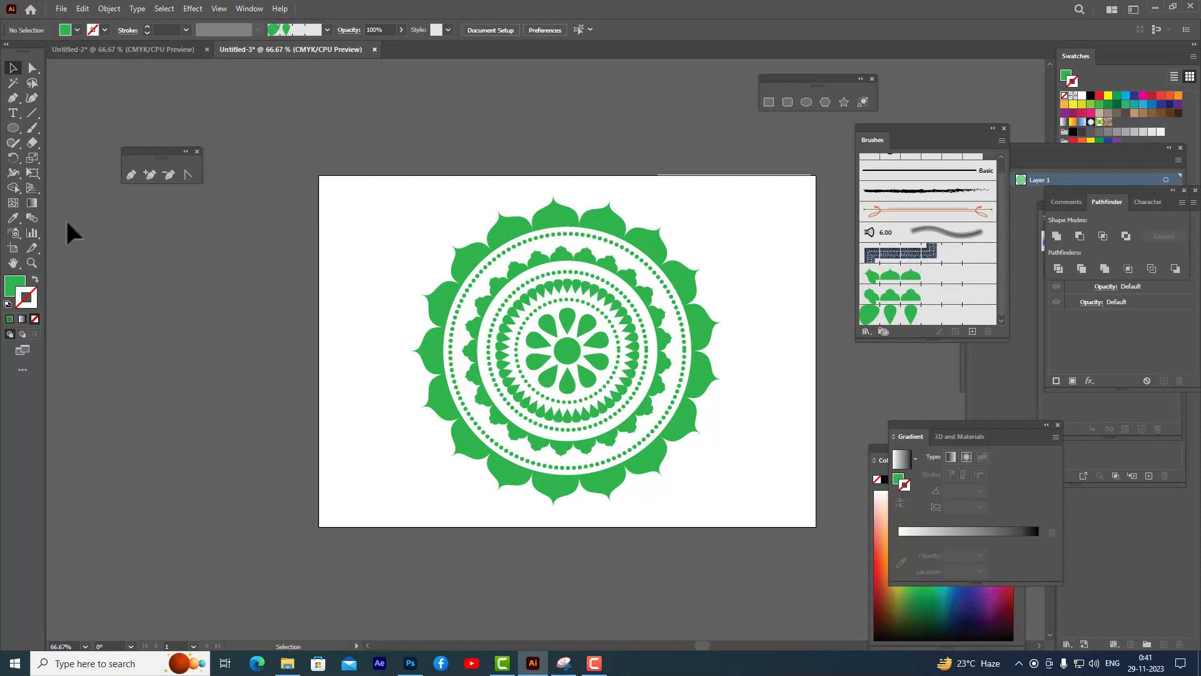
pyautogui.click(806, 102)
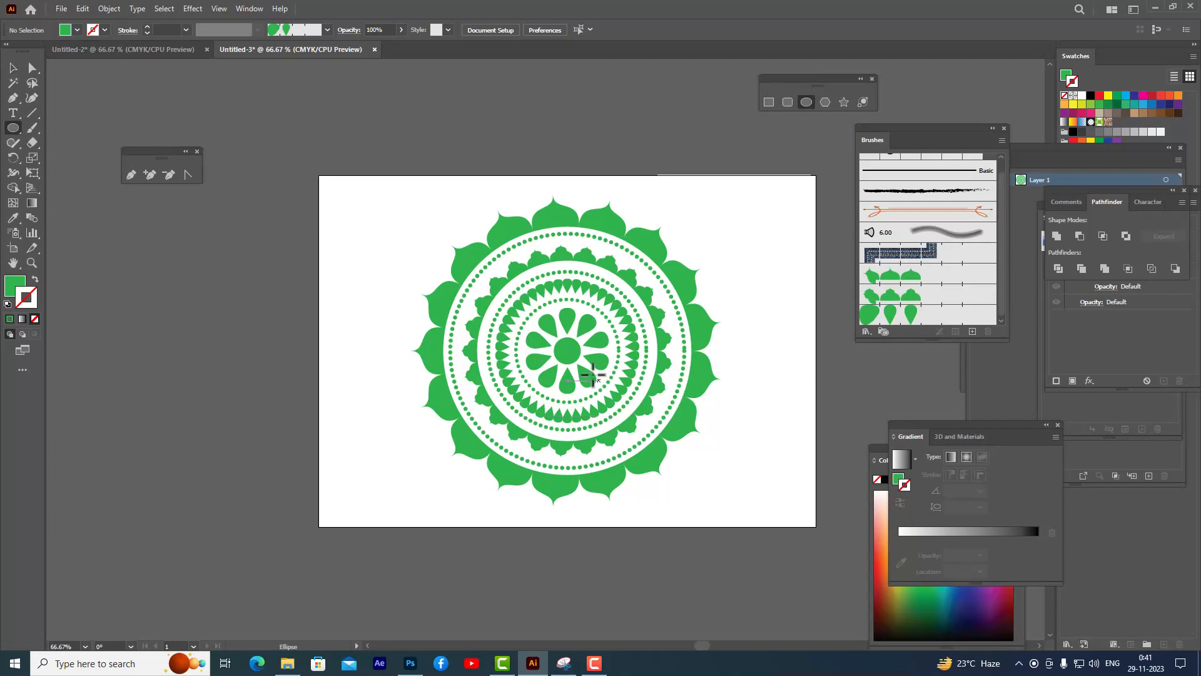
pyautogui.moveTo(567, 351); pyautogui.dragTo(693, 436)
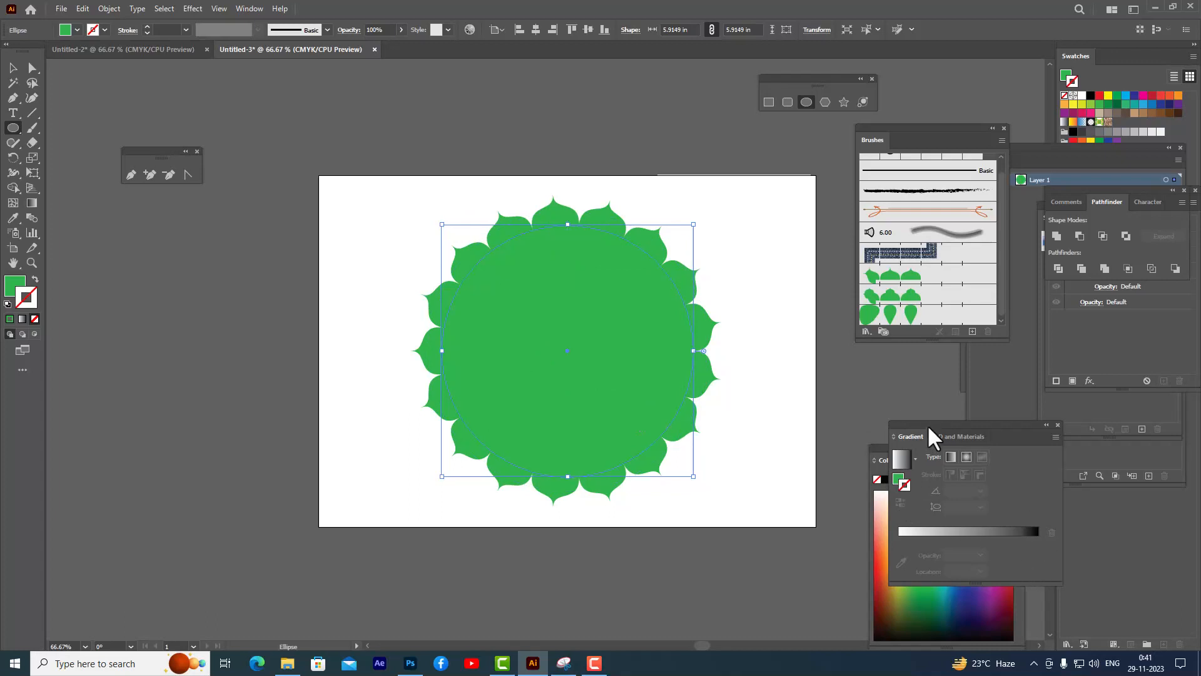
pyautogui.moveTo(927, 424); pyautogui.dragTo(873, 358)
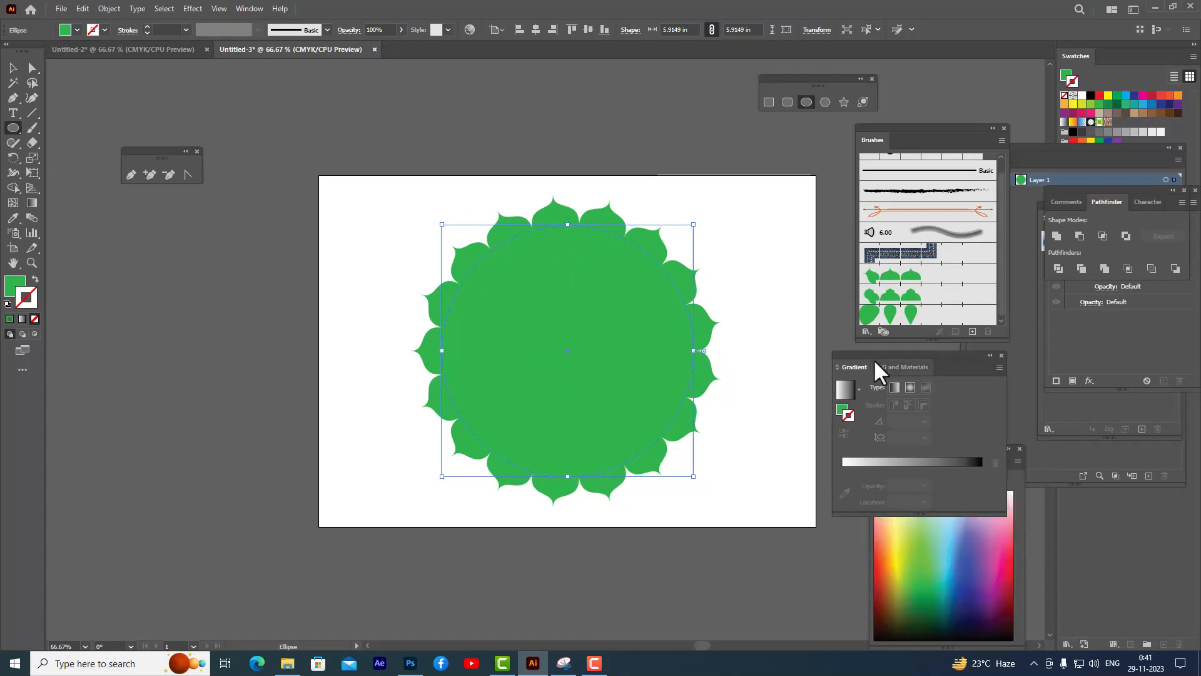
# - Fill the large circle with the Orange, Yellow gradient, remove its stroke, and switch the gradient to radial
pyautogui.click(859, 388)
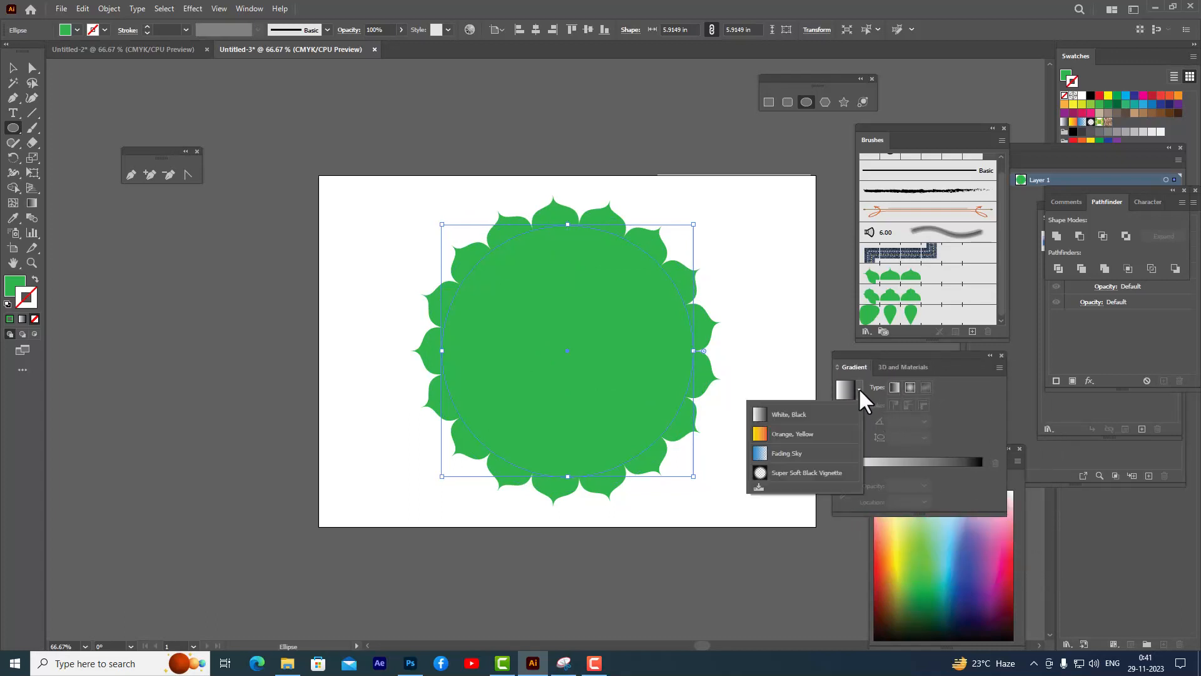
pyautogui.click(801, 435)
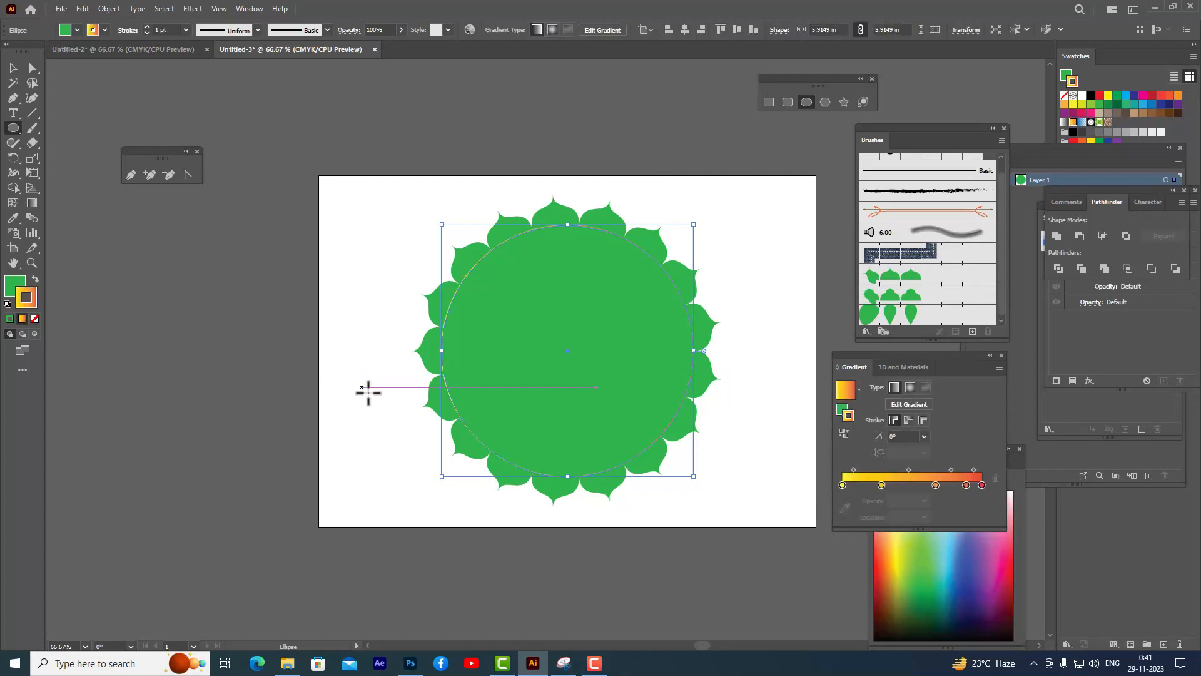
pyautogui.hotkey('shift', 'x')
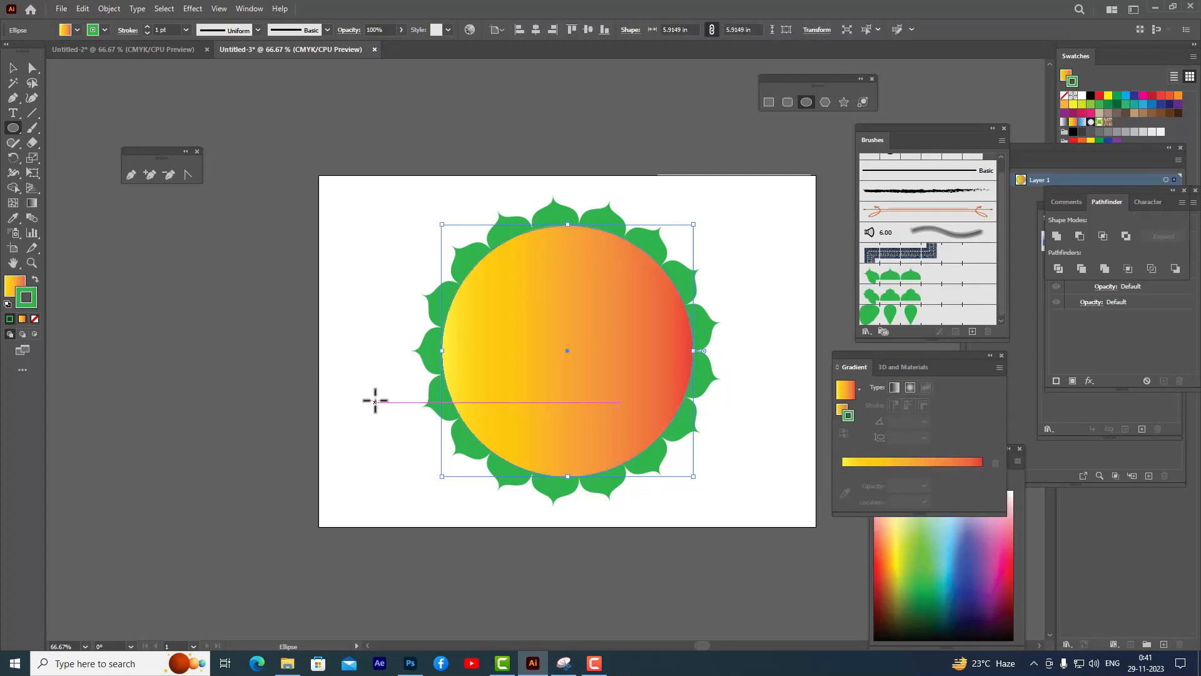
pyautogui.click(23, 298)
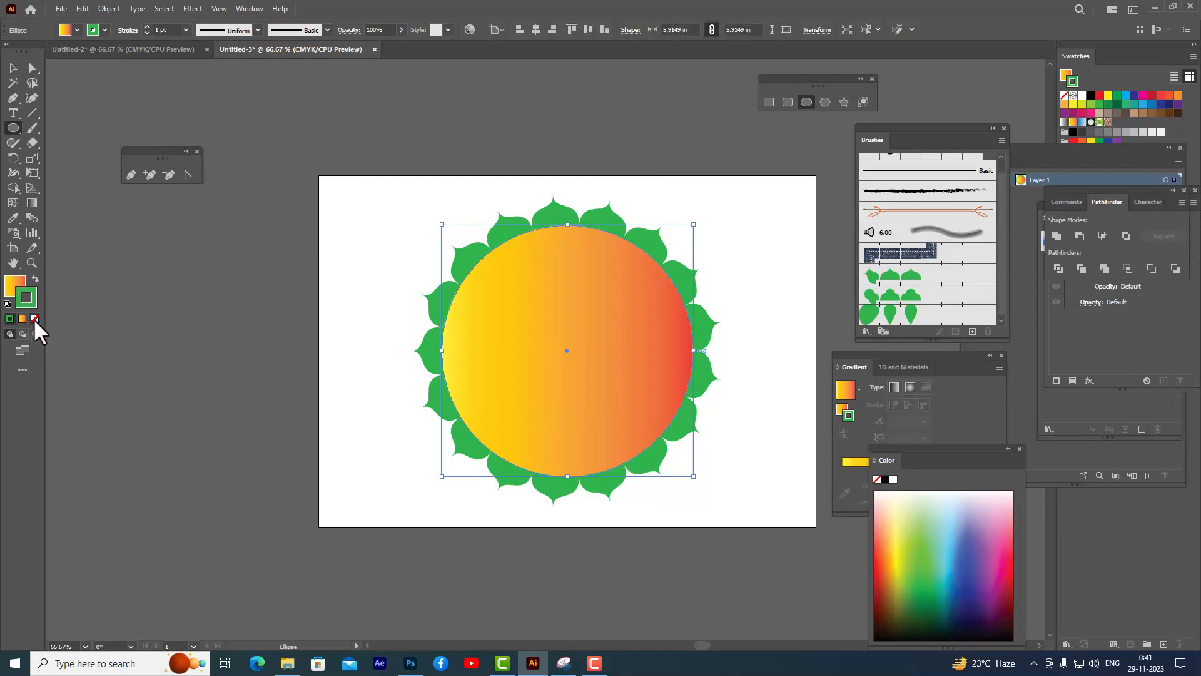
pyautogui.click(34, 319)
pyautogui.click(13, 285)
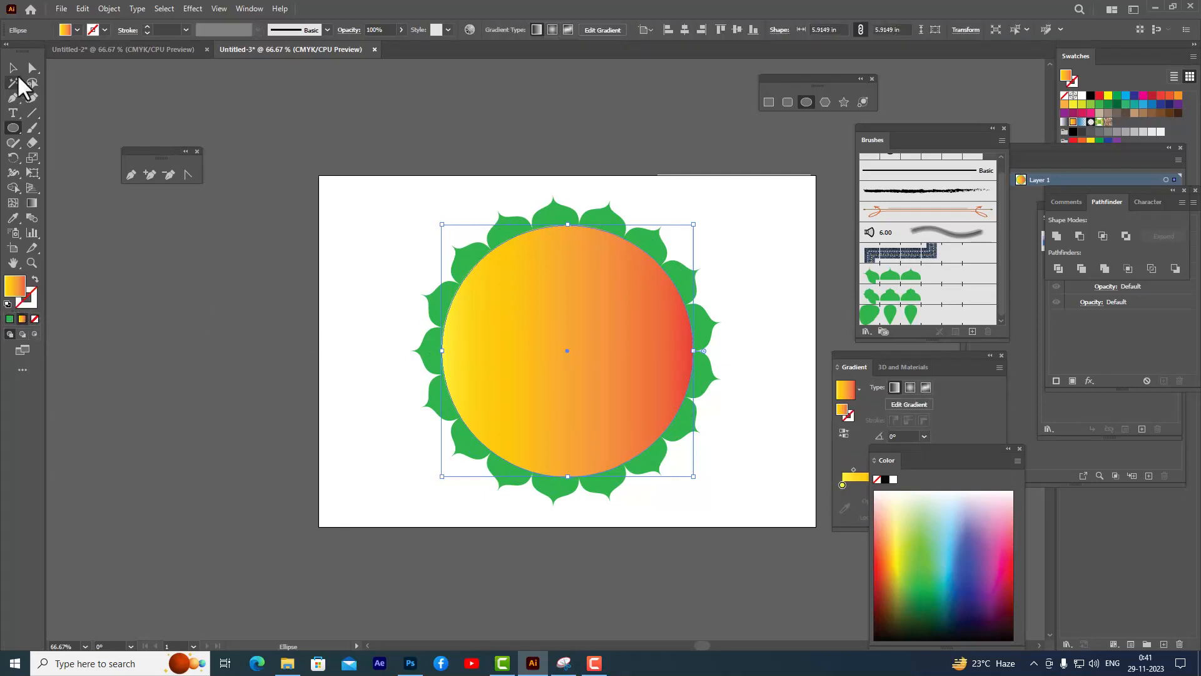
pyautogui.click(13, 67)
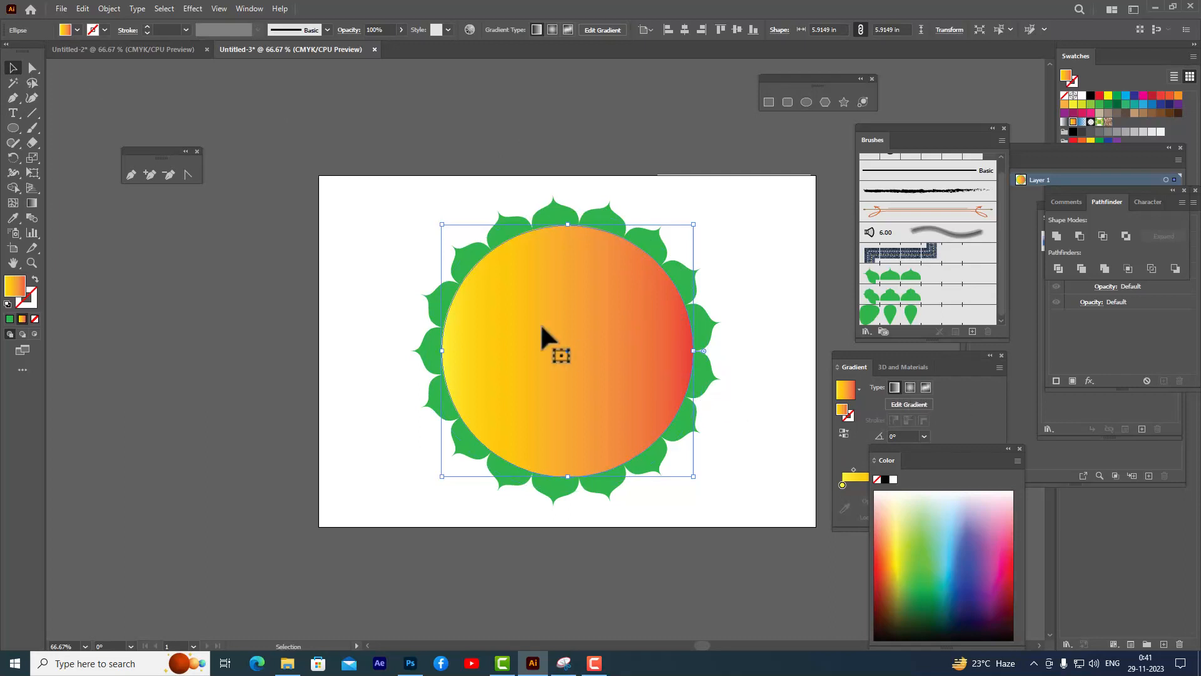
pyautogui.click(910, 387)
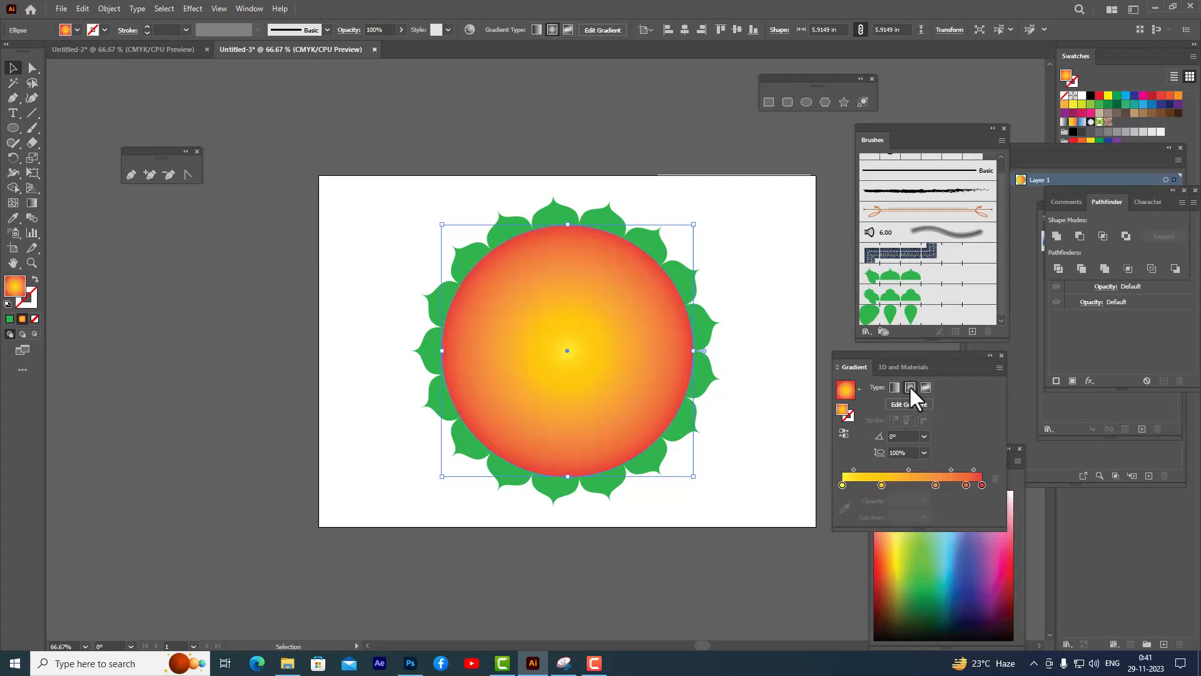
# - Remove the middle color stops from the large circle's radial gradient, keeping only the two end stops
pyautogui.click(431, 122)
pyautogui.click(565, 342)
pyautogui.moveTo(872, 353); pyautogui.dragTo(817, 164)
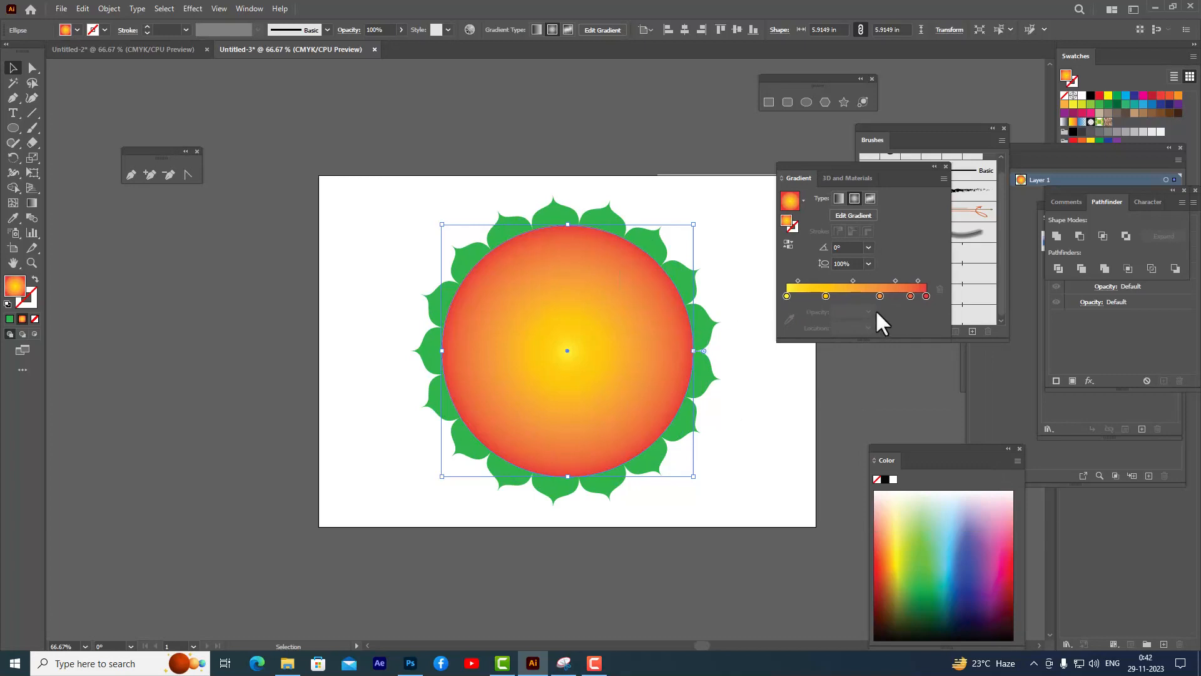
pyautogui.moveTo(880, 296); pyautogui.dragTo(875, 340)
pyautogui.moveTo(826, 296); pyautogui.dragTo(869, 344)
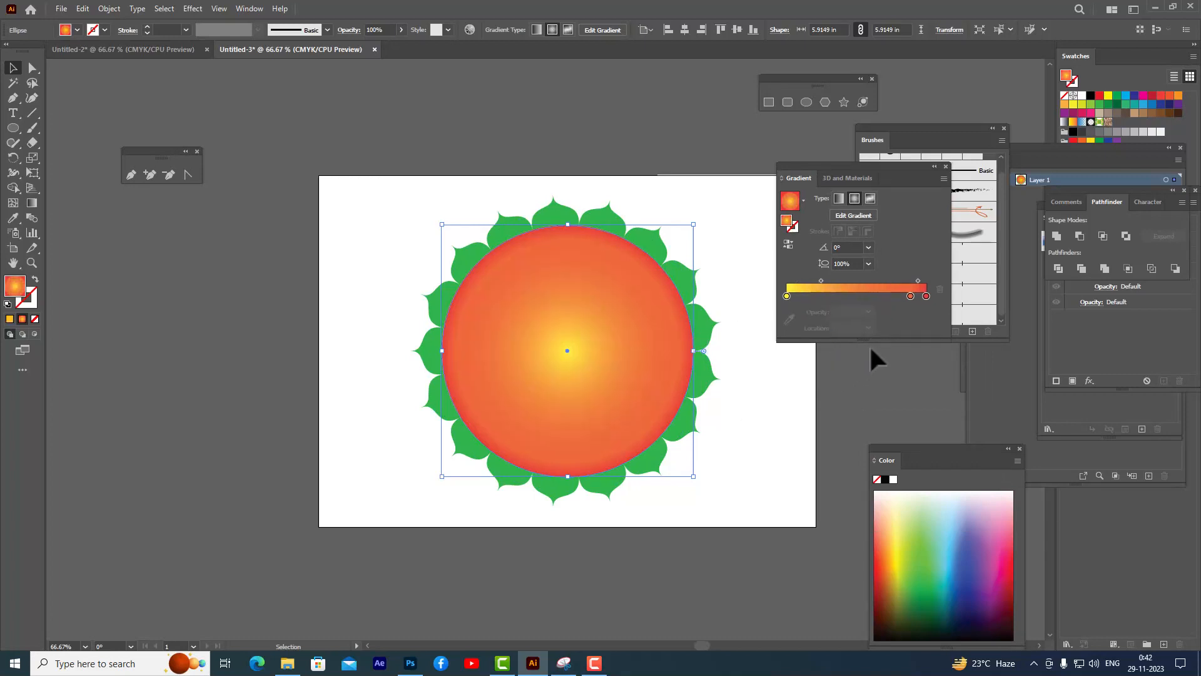
pyautogui.moveTo(910, 298); pyautogui.dragTo(908, 328)
pyautogui.click(926, 295)
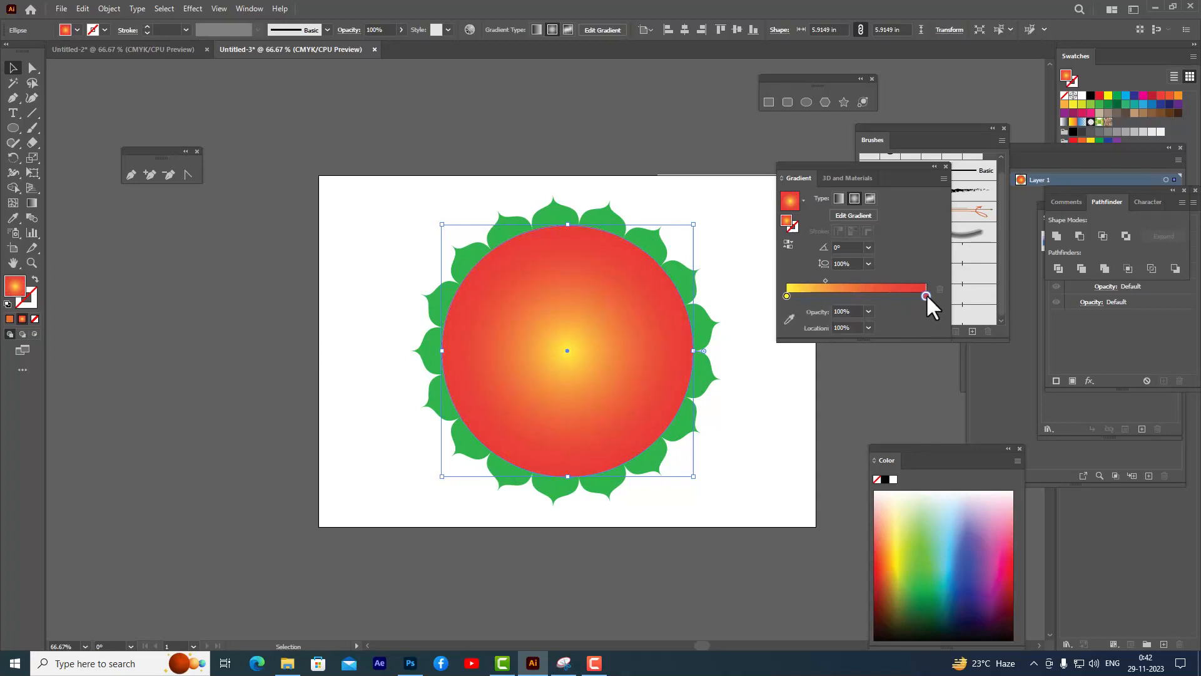
# - Set the gradient's end stops to dark blue and lighter blue, and move the midpoint to about 47%
pyautogui.click(959, 605)
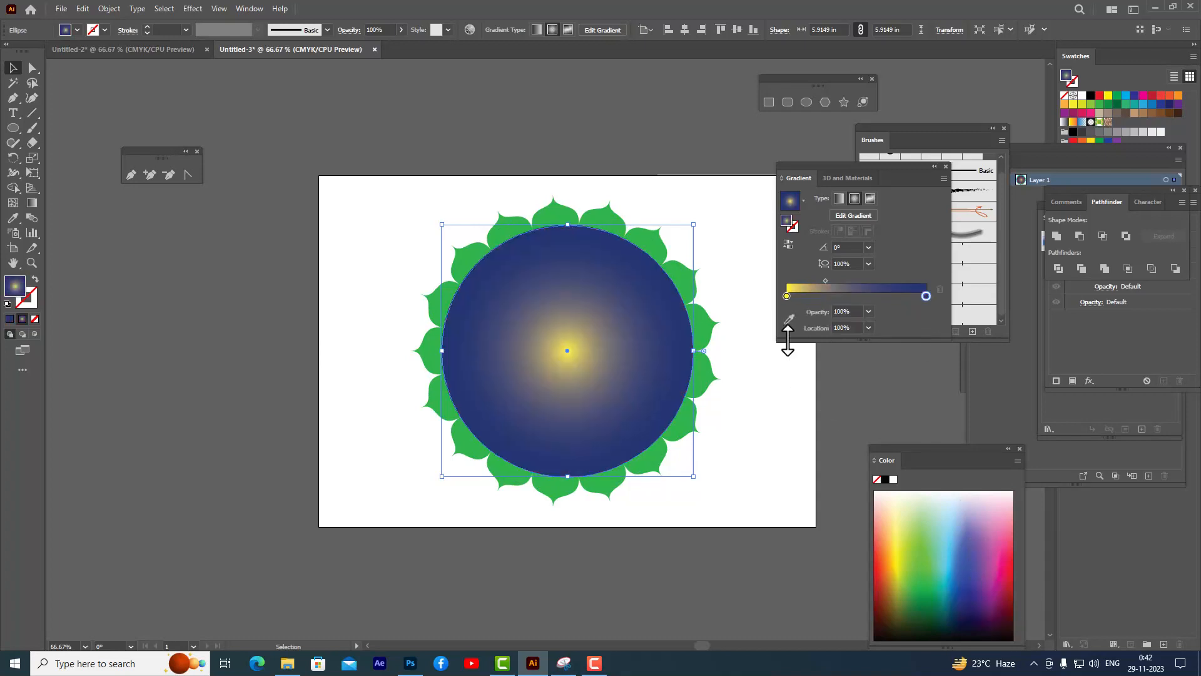
pyautogui.click(787, 296)
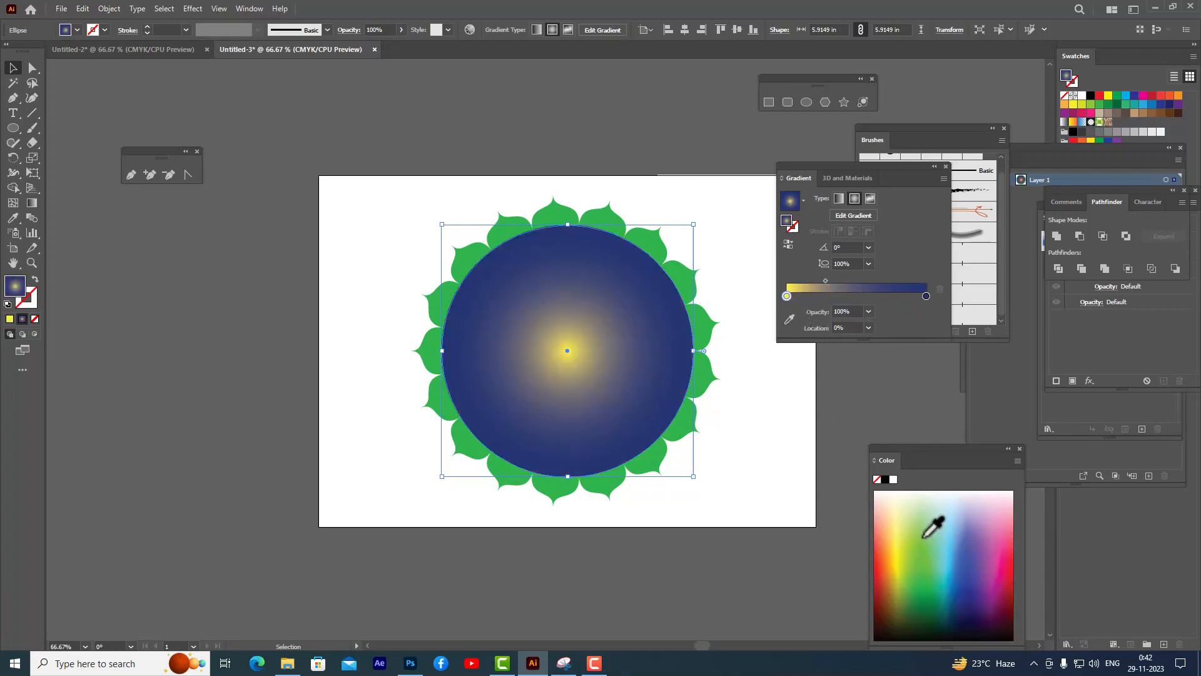
pyautogui.click(951, 585)
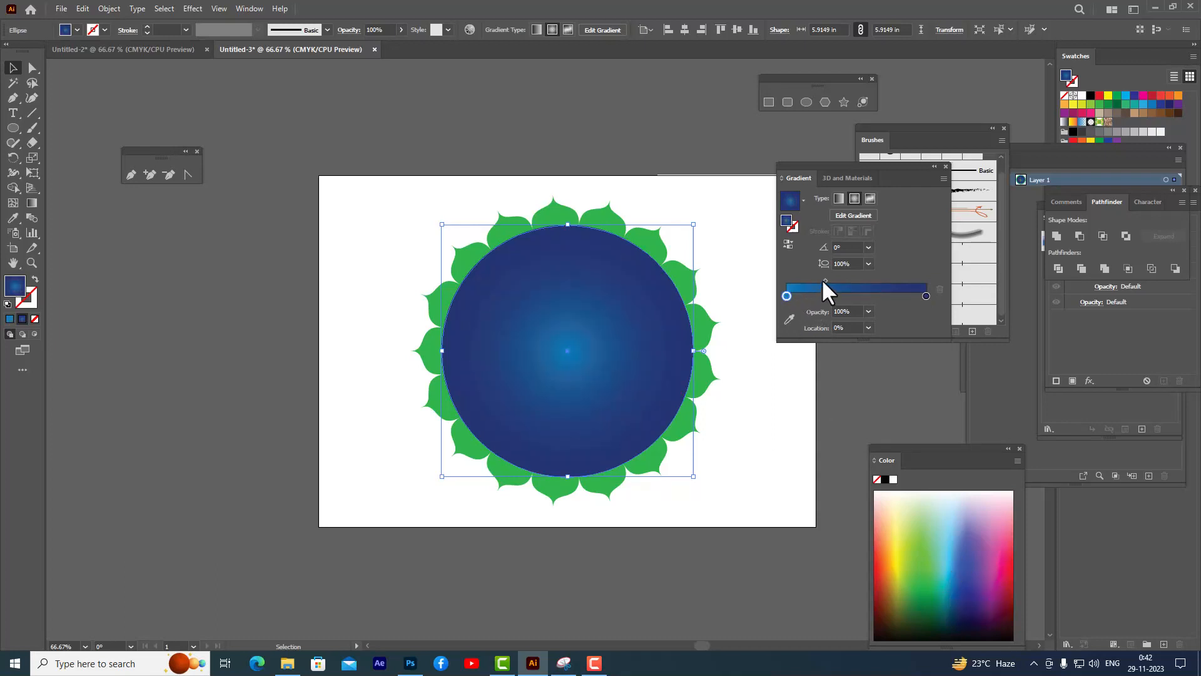
pyautogui.moveTo(823, 280); pyautogui.dragTo(854, 261)
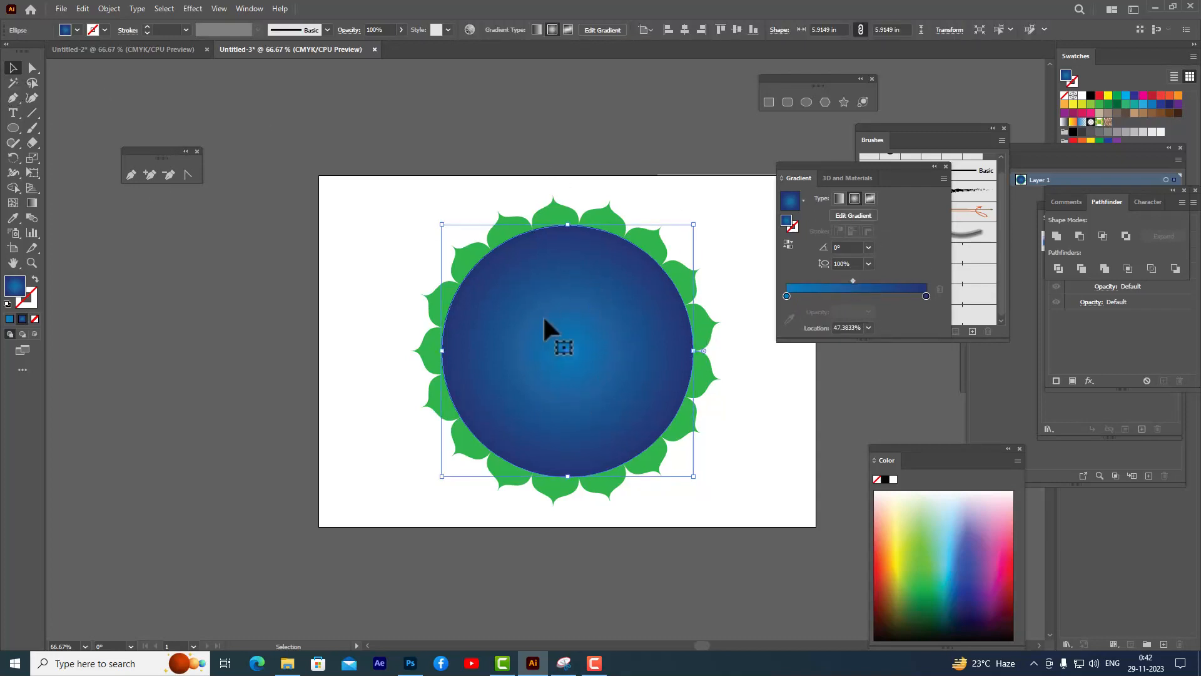
# - Send the gradient circle to the back behind the mandala rings
pyautogui.rightClick(558, 299)
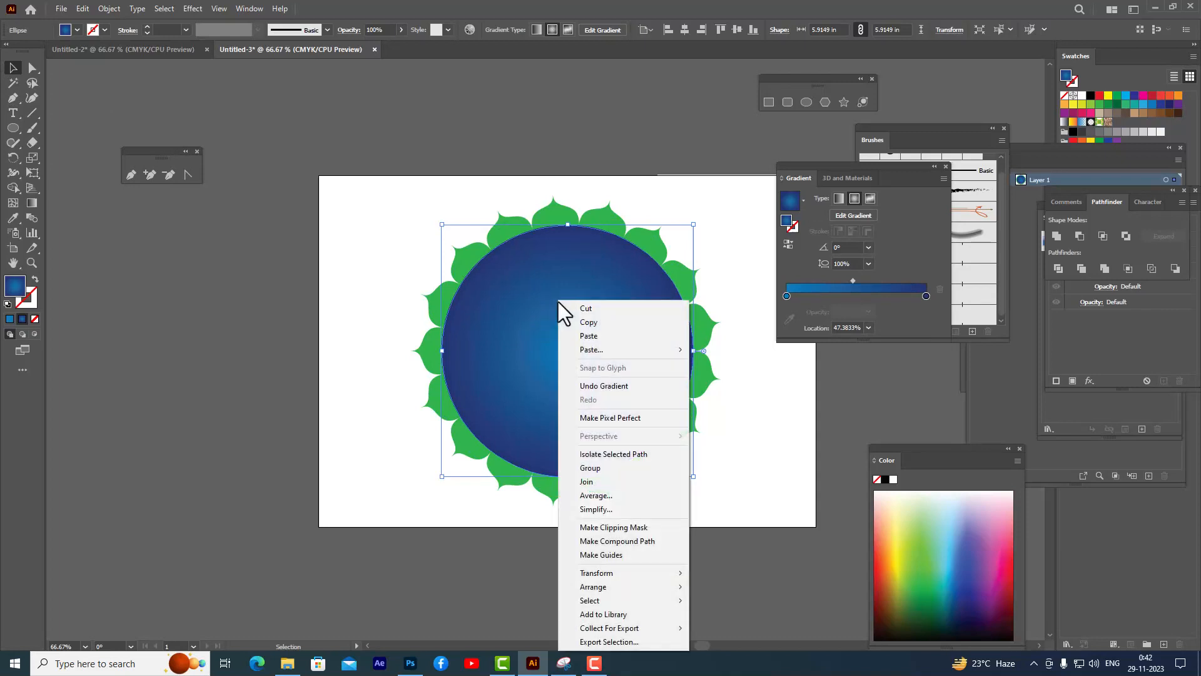
pyautogui.moveTo(637, 588)
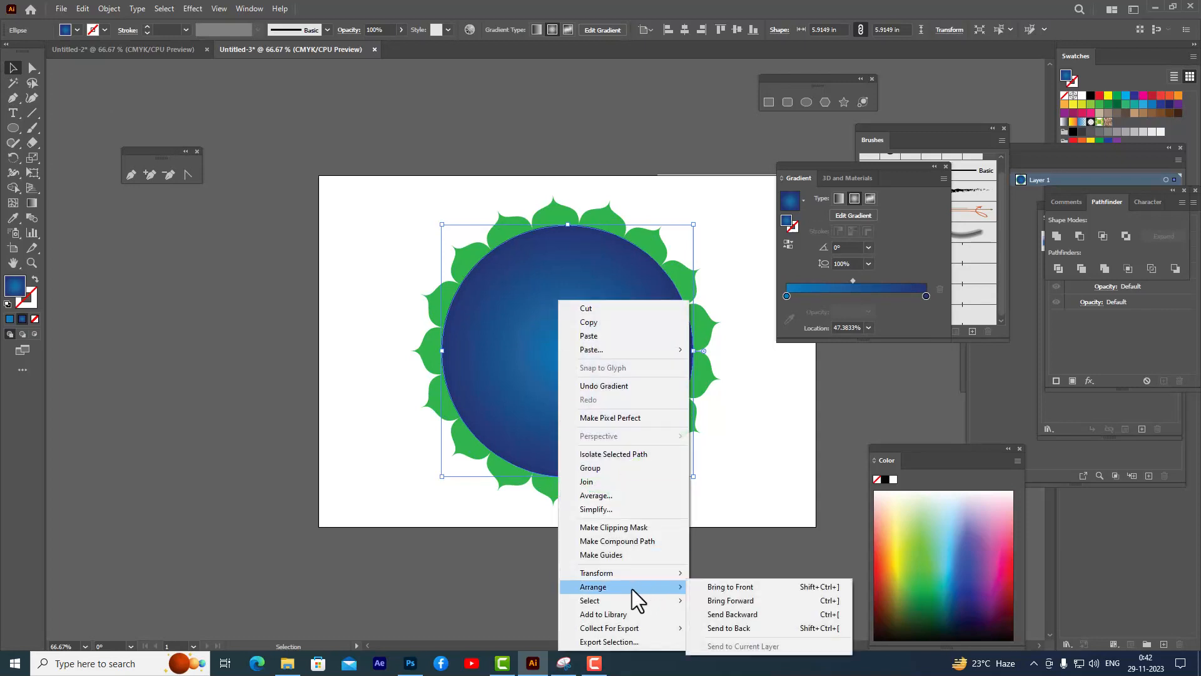
pyautogui.click(747, 628)
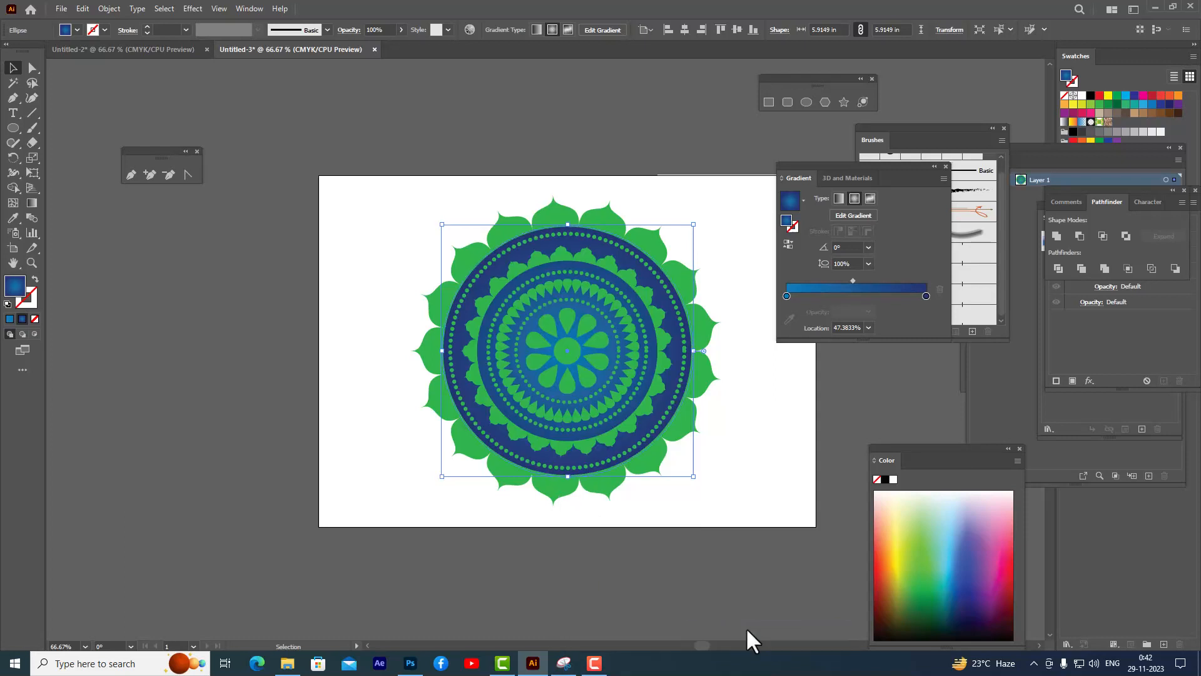
# - Recolor the strokes of the outer petal border and the outer dotted circle yellow
pyautogui.click(611, 138)
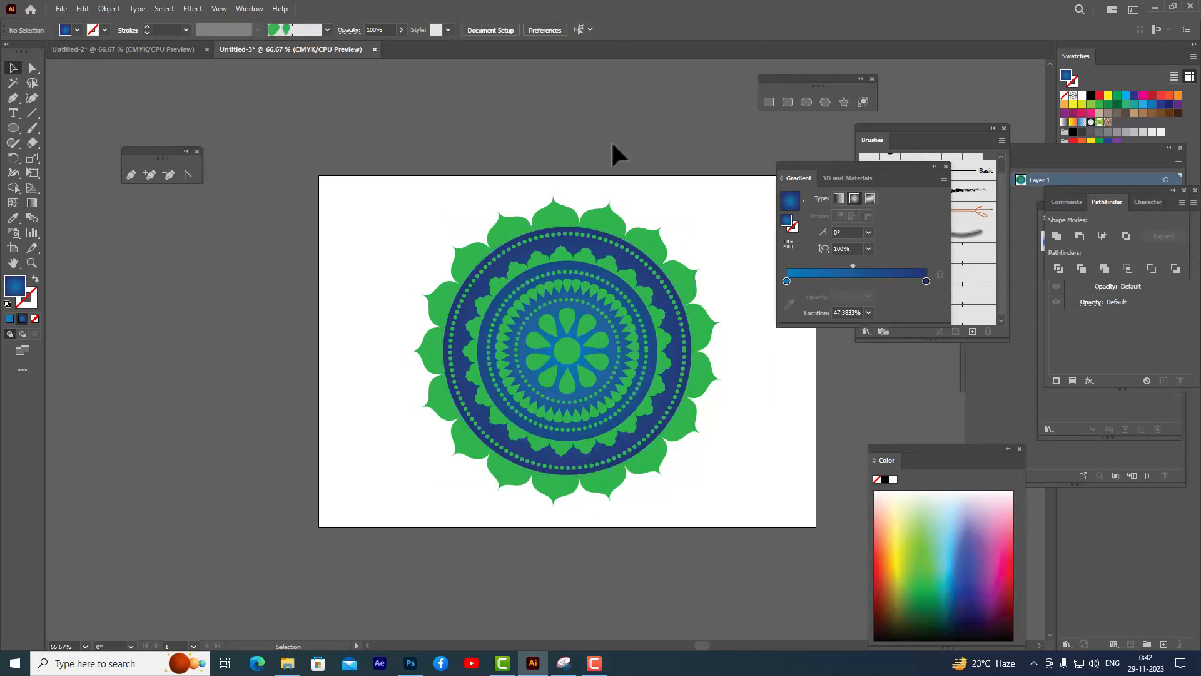
pyautogui.click(600, 220)
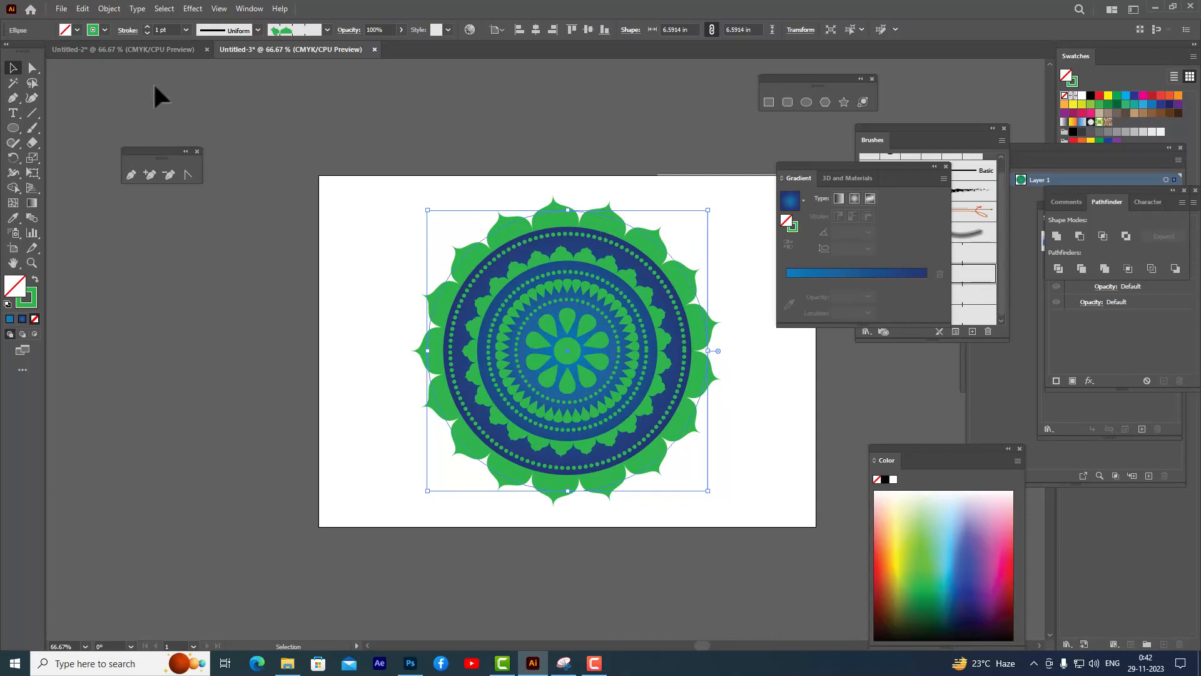
pyautogui.click(104, 29)
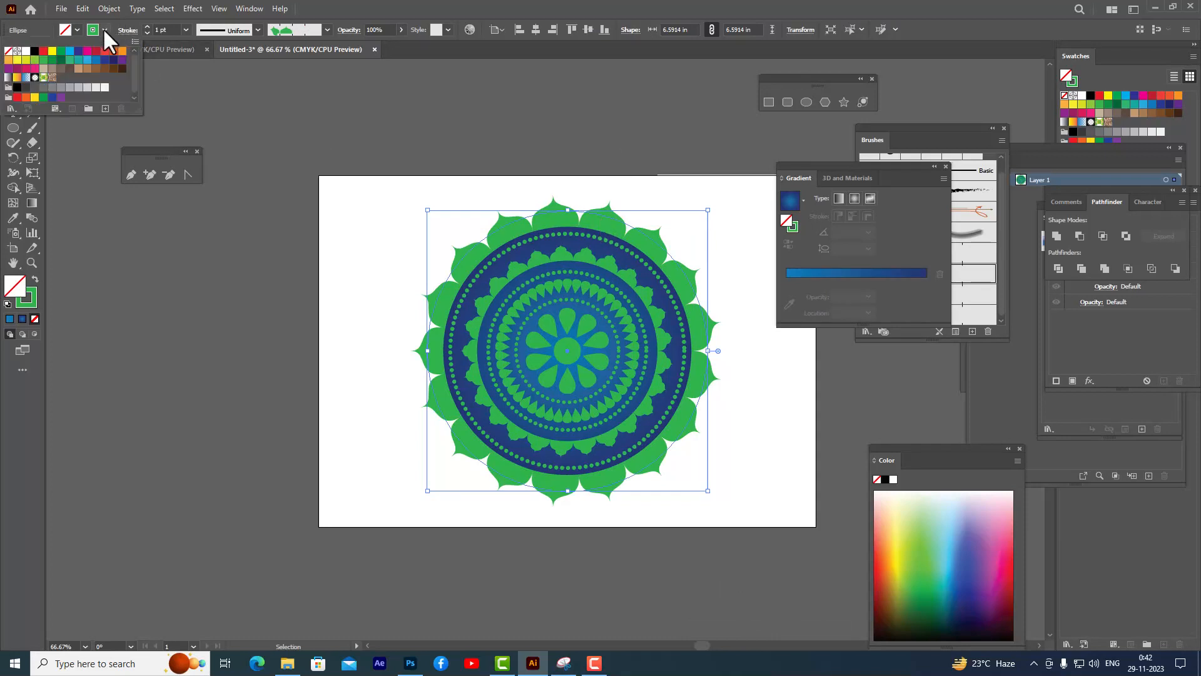
pyautogui.click(52, 52)
pyautogui.click(570, 233)
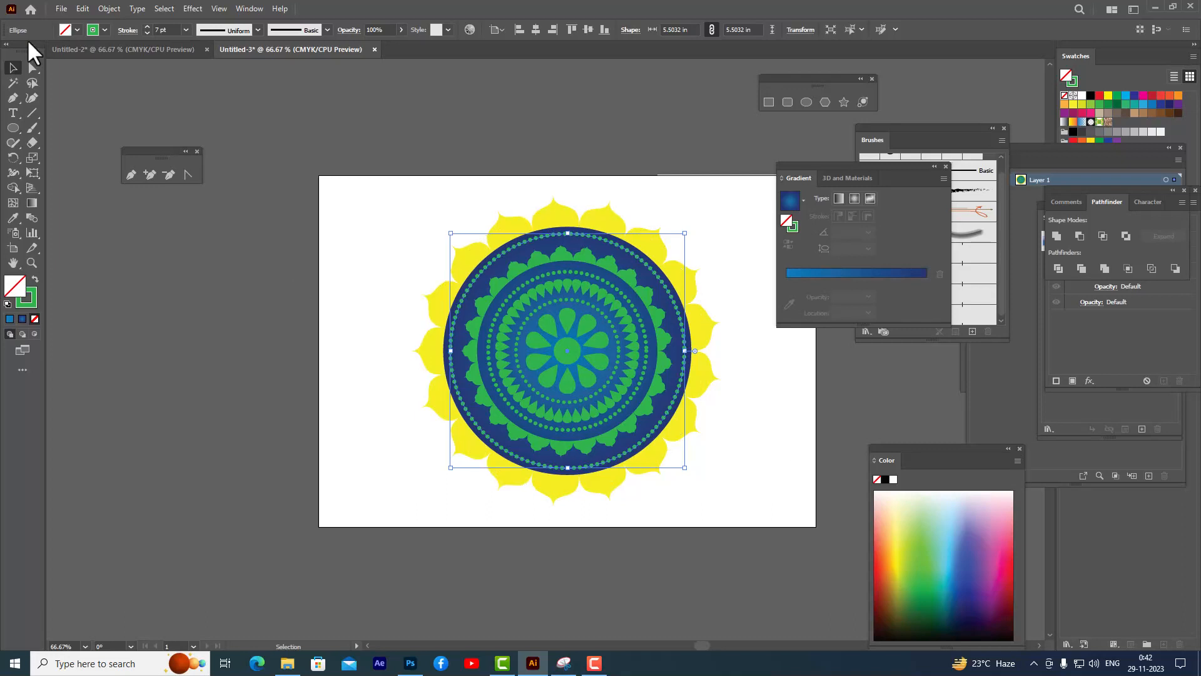
pyautogui.click(105, 30)
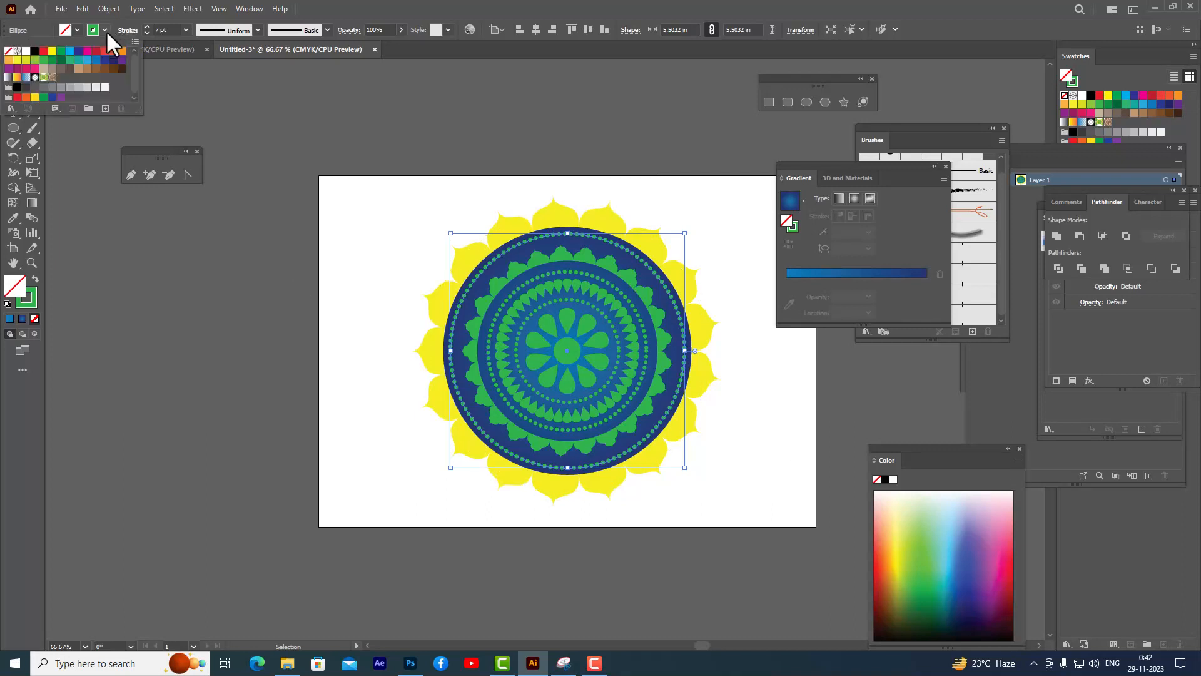
pyautogui.click(52, 51)
# - Recolor the strokes of the next two inner rings yellow
pyautogui.click(546, 261)
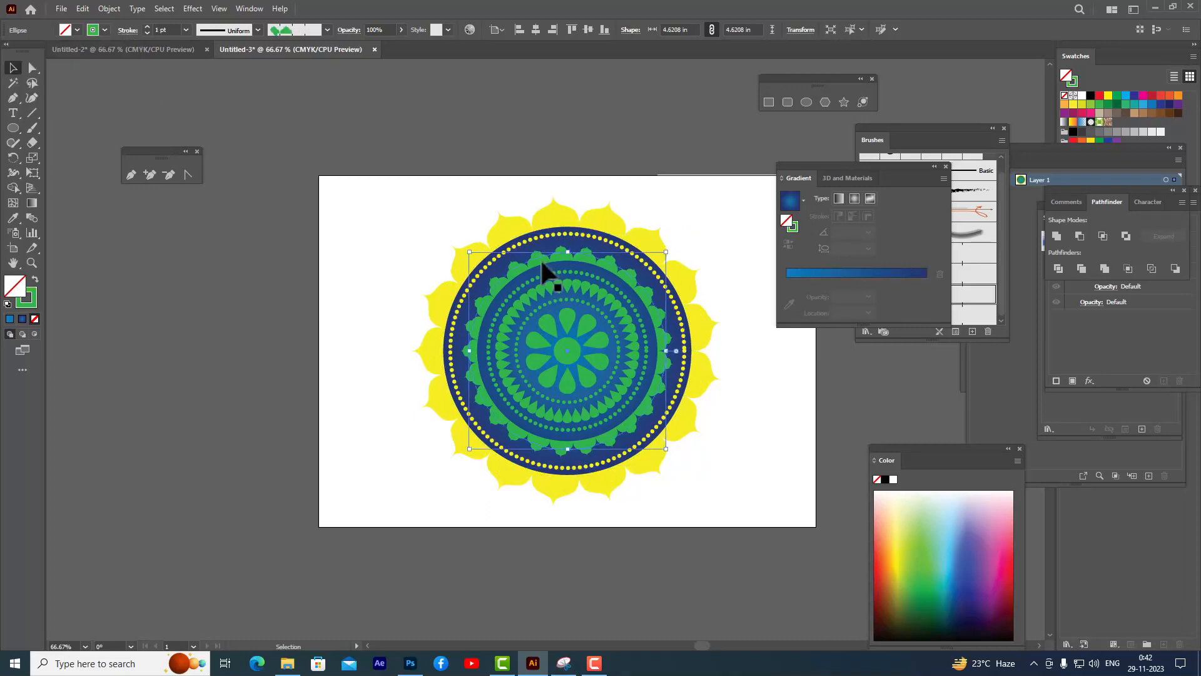
pyautogui.click(106, 30)
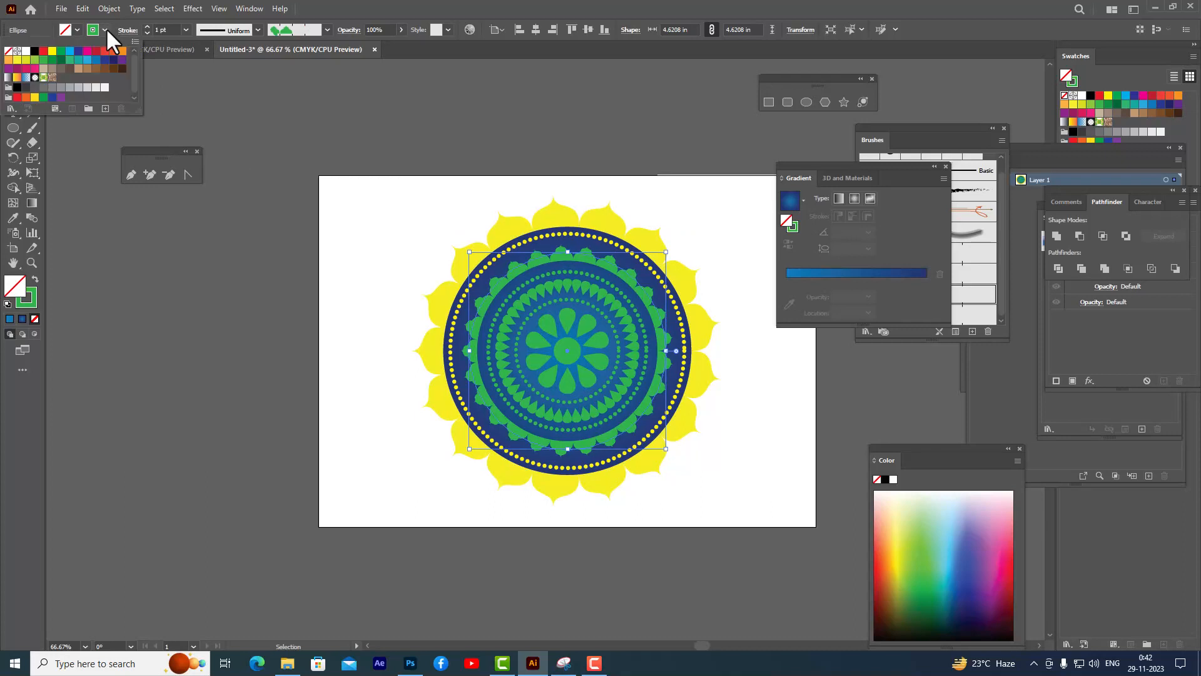
pyautogui.click(52, 50)
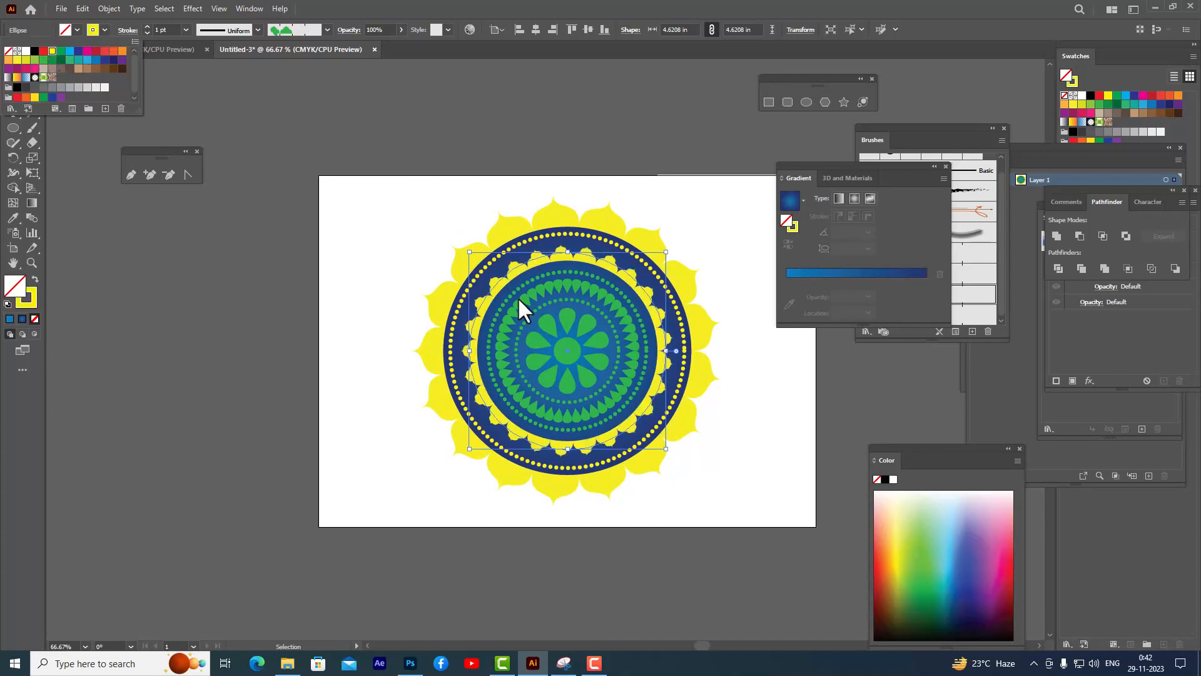
pyautogui.click(559, 268)
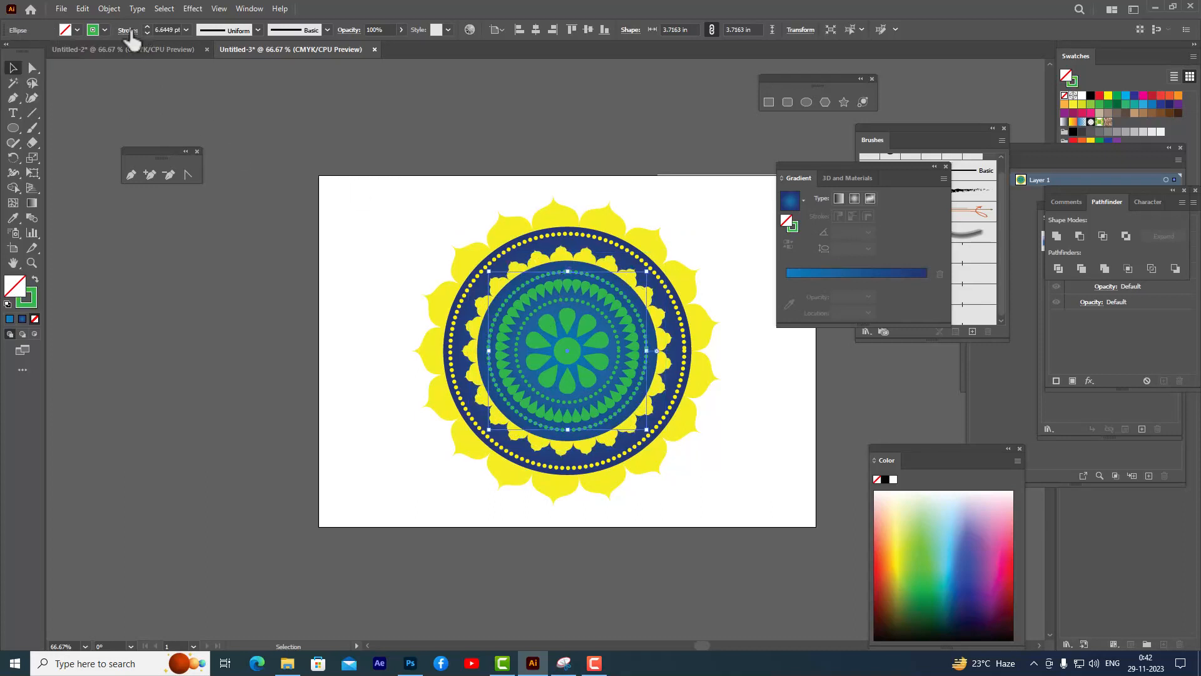
pyautogui.click(102, 29)
pyautogui.click(52, 51)
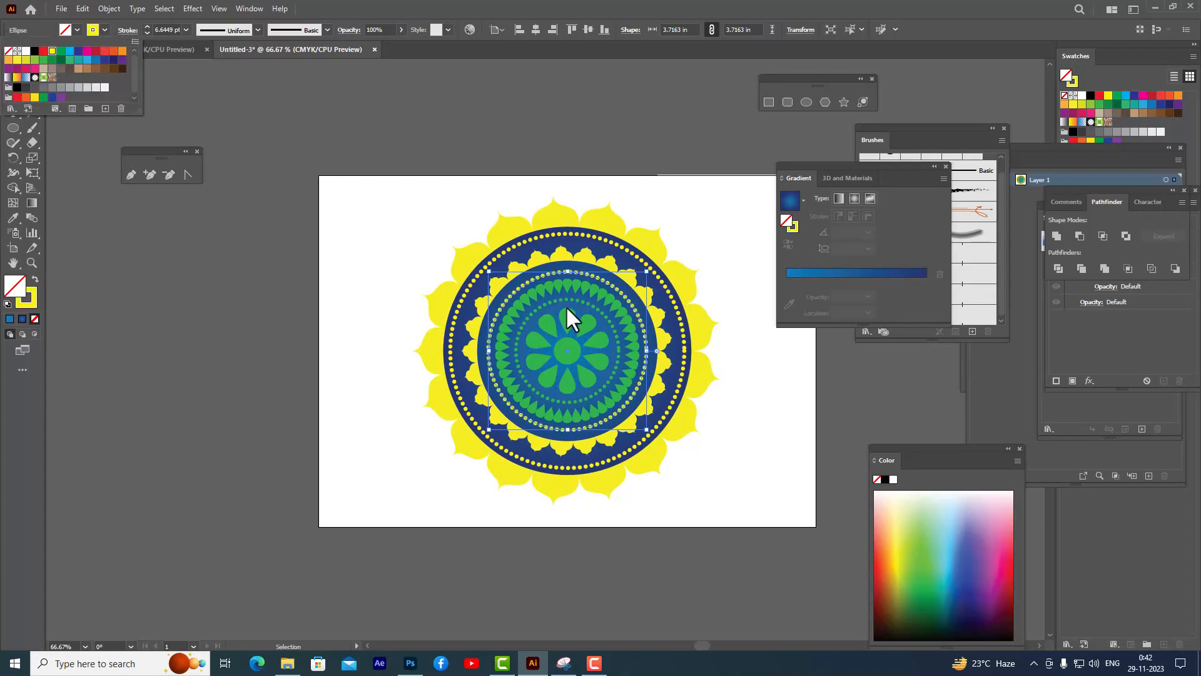
# - Recolor the strokes of the two innermost border rings yellow
pyautogui.click(578, 284)
pyautogui.click(575, 283)
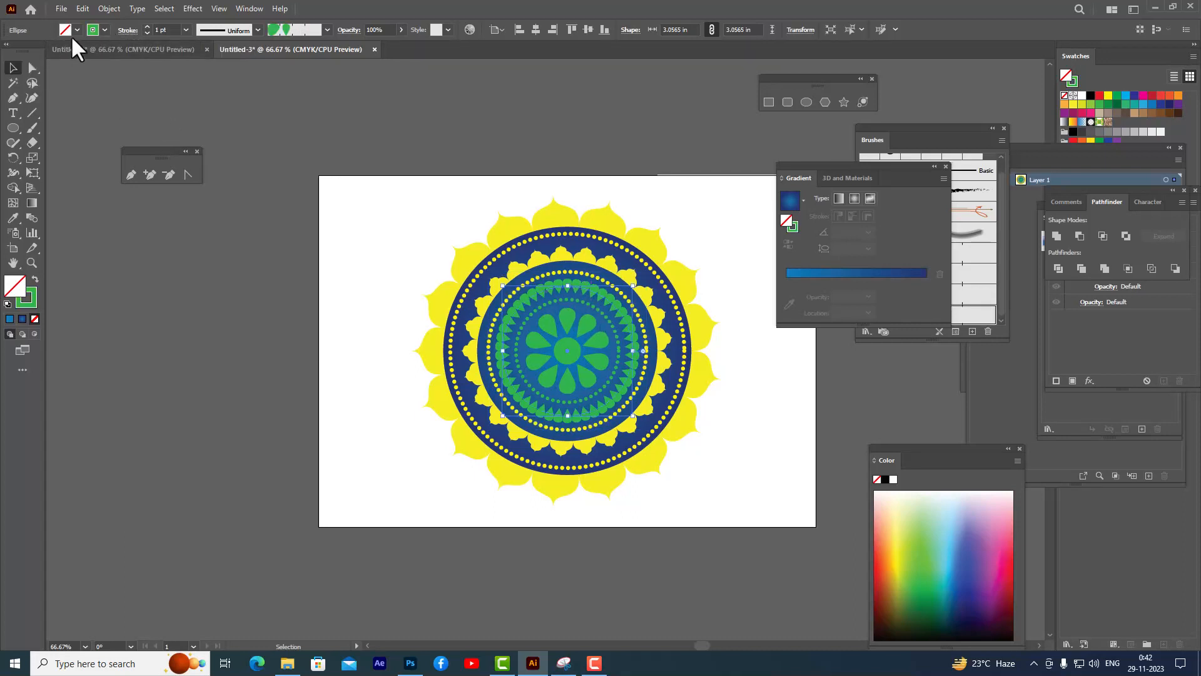
pyautogui.click(102, 29)
pyautogui.click(52, 51)
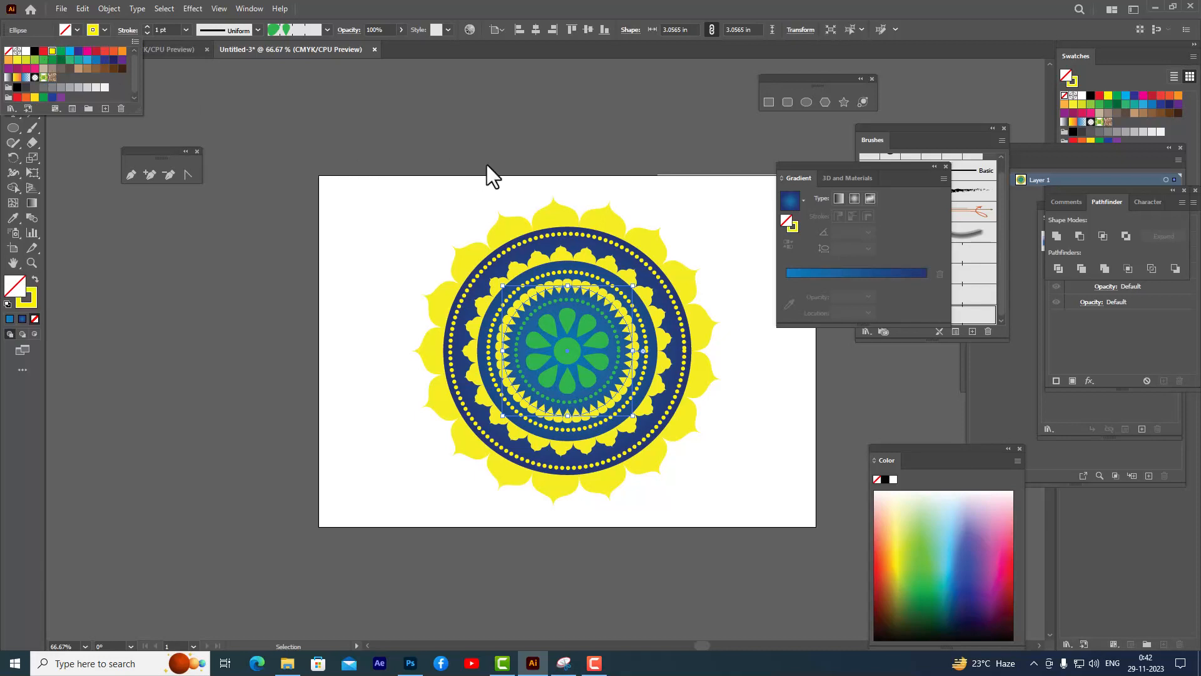
pyautogui.click(583, 305)
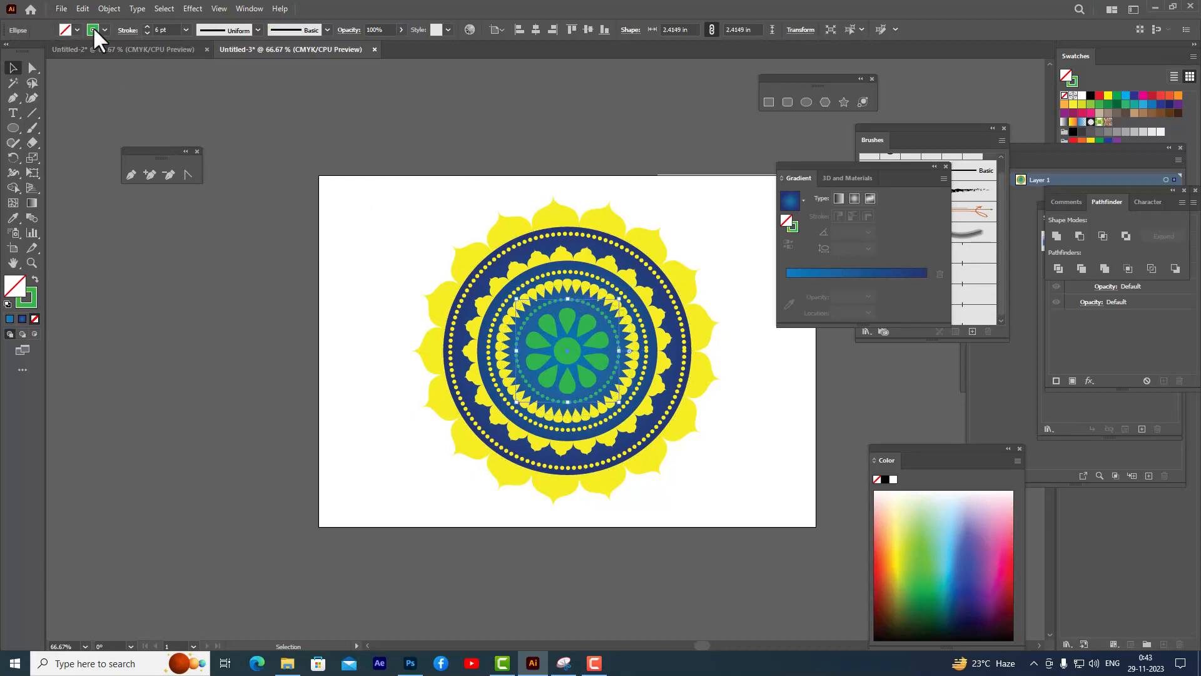
pyautogui.click(105, 30)
pyautogui.click(51, 51)
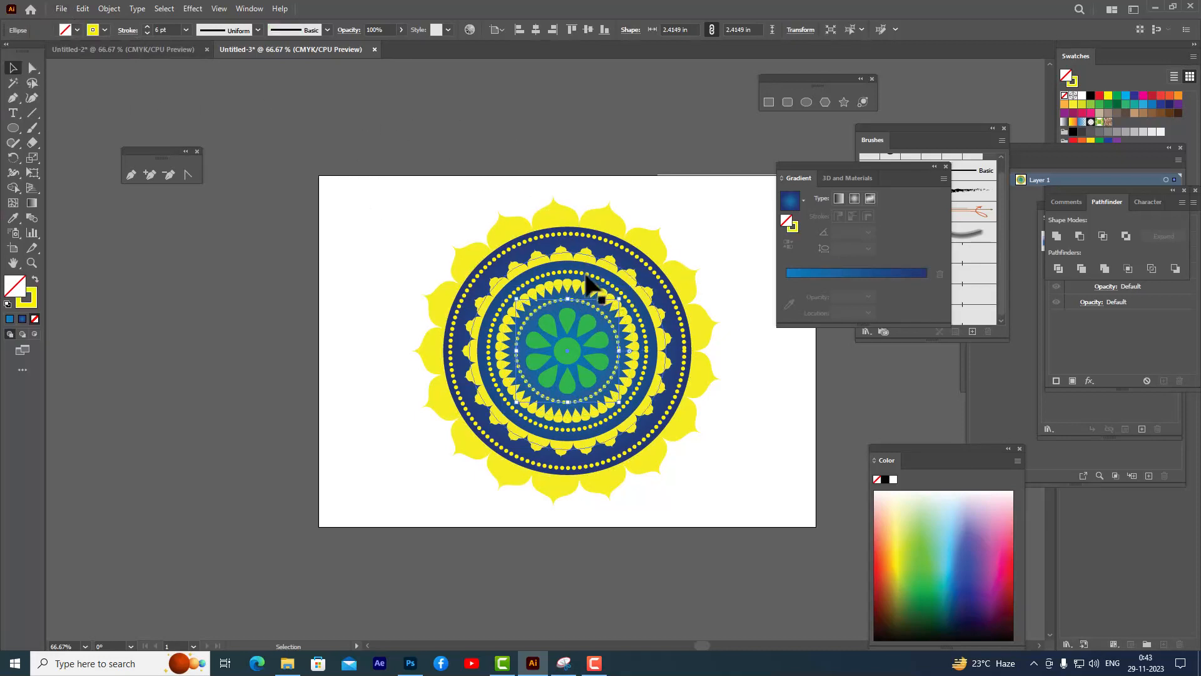
# - Fill the central teardrop petals and the small center circle yellow
pyautogui.click(572, 320)
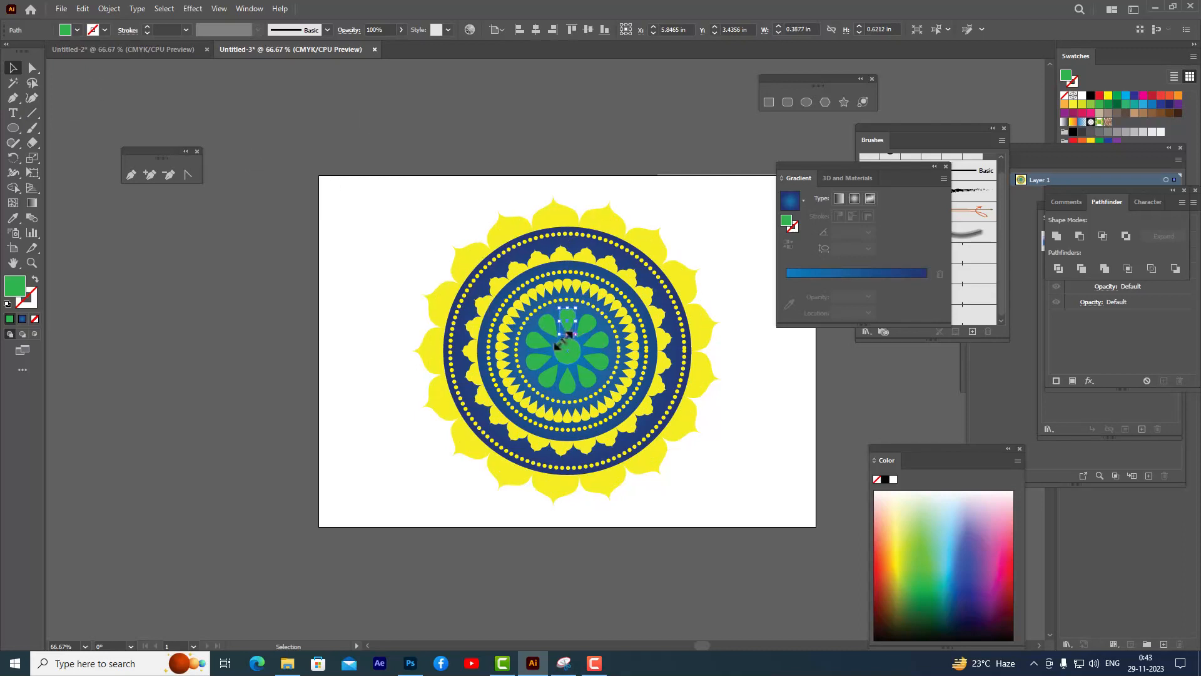
pyautogui.keyDown('shift'); pyautogui.click(549, 325); pyautogui.keyUp('shift')
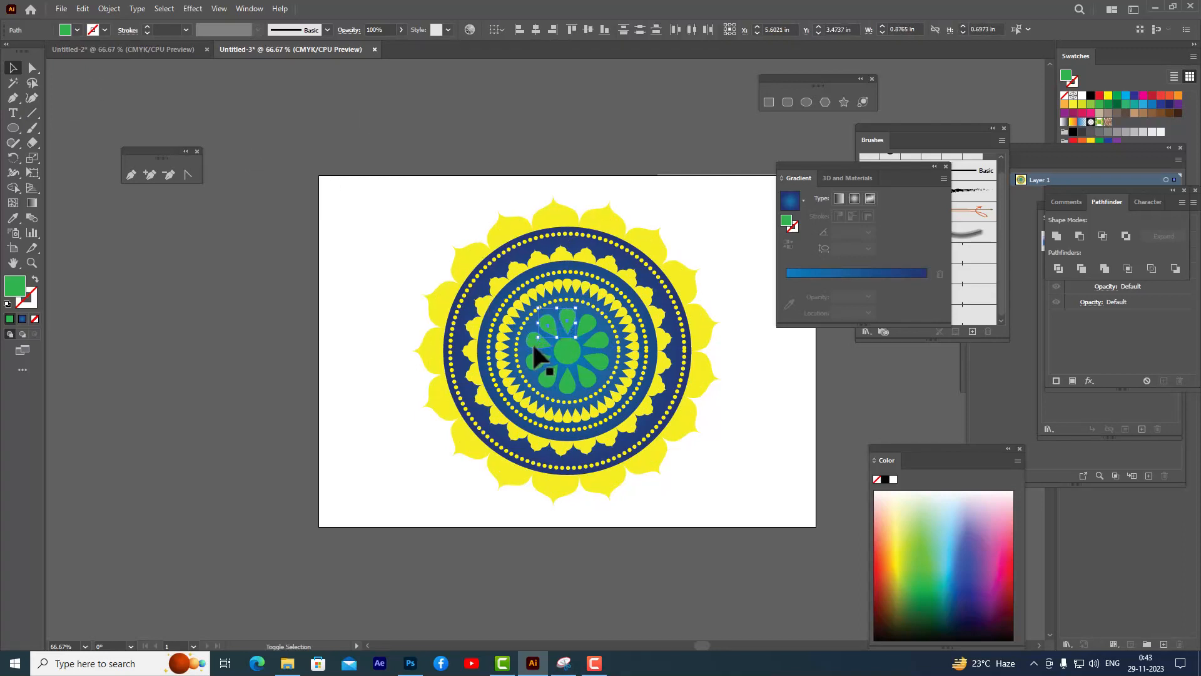
pyautogui.keyDown('shift'); pyautogui.click(545, 383); pyautogui.keyUp('shift')
pyautogui.keyDown('shift'); pyautogui.click(592, 369); pyautogui.keyUp('shift')
pyautogui.click(77, 30)
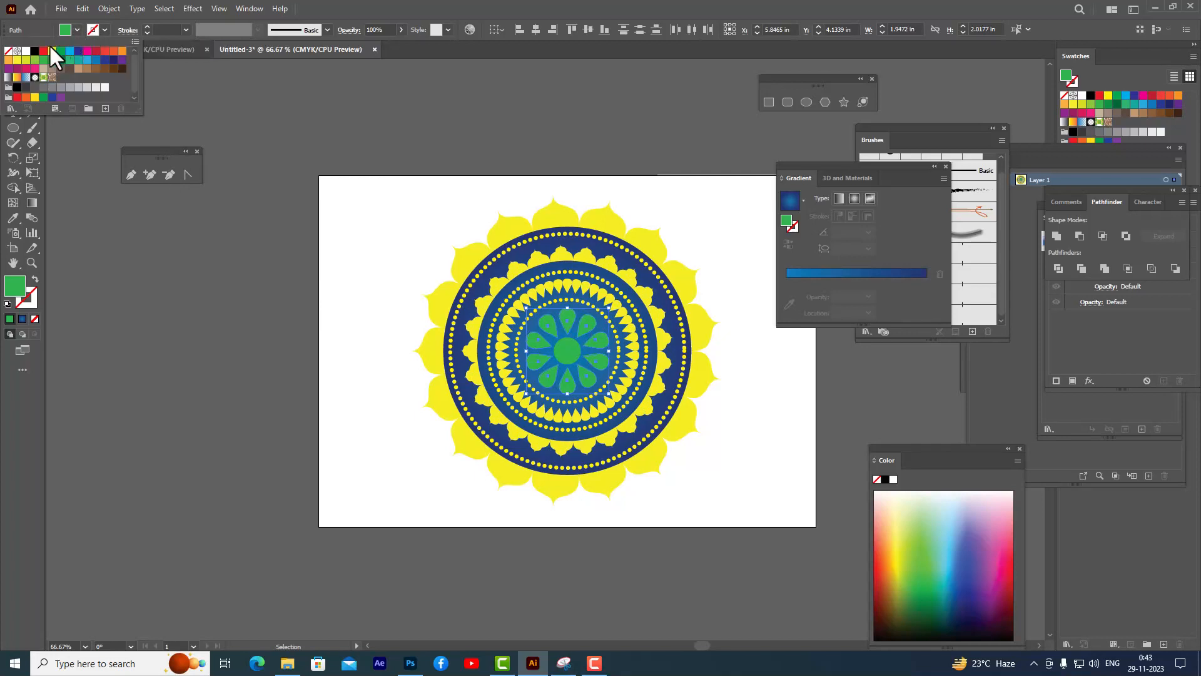
pyautogui.click(51, 51)
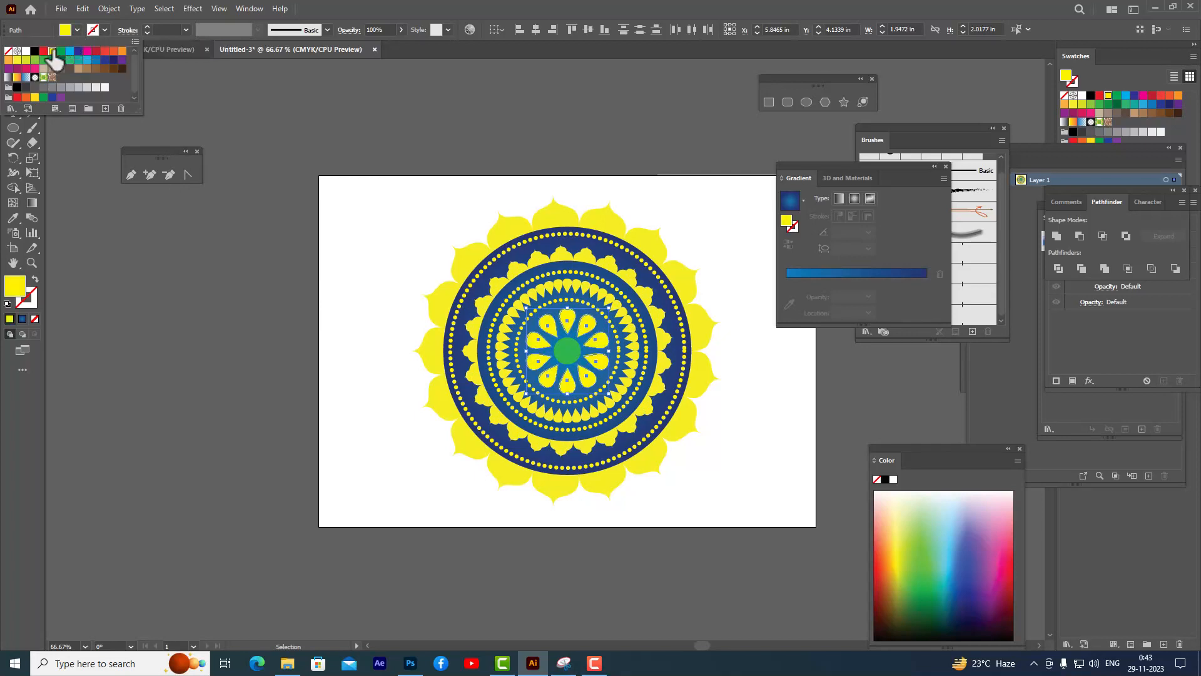
pyautogui.click(571, 354)
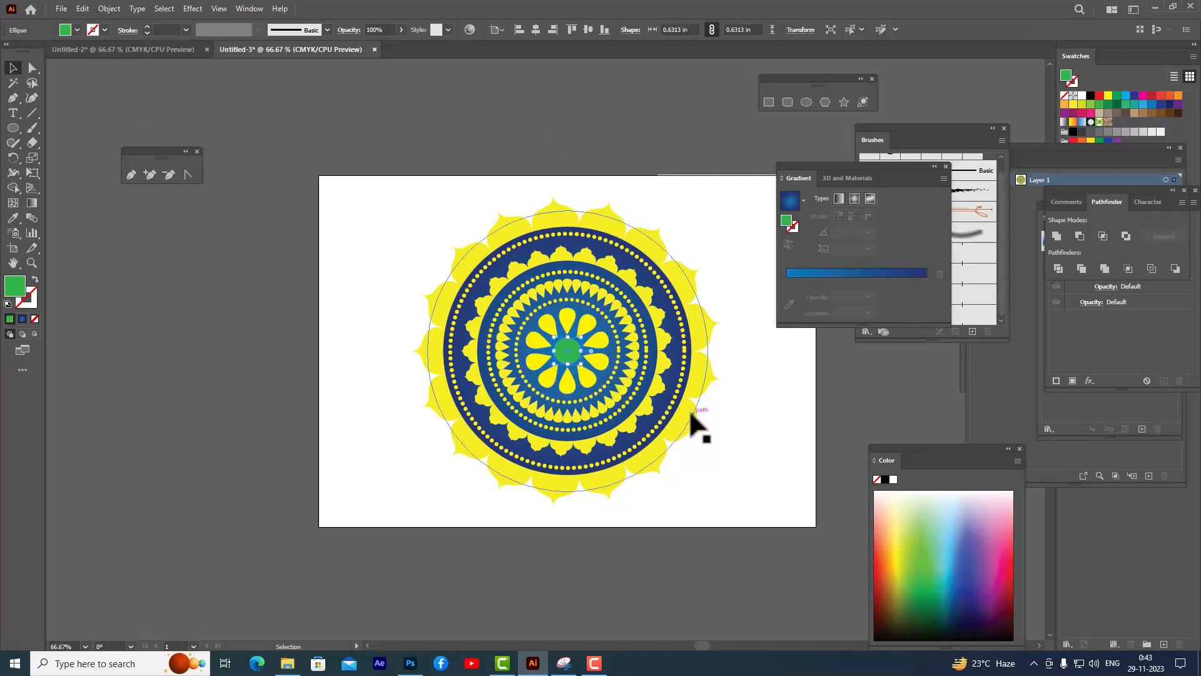
pyautogui.click(77, 29)
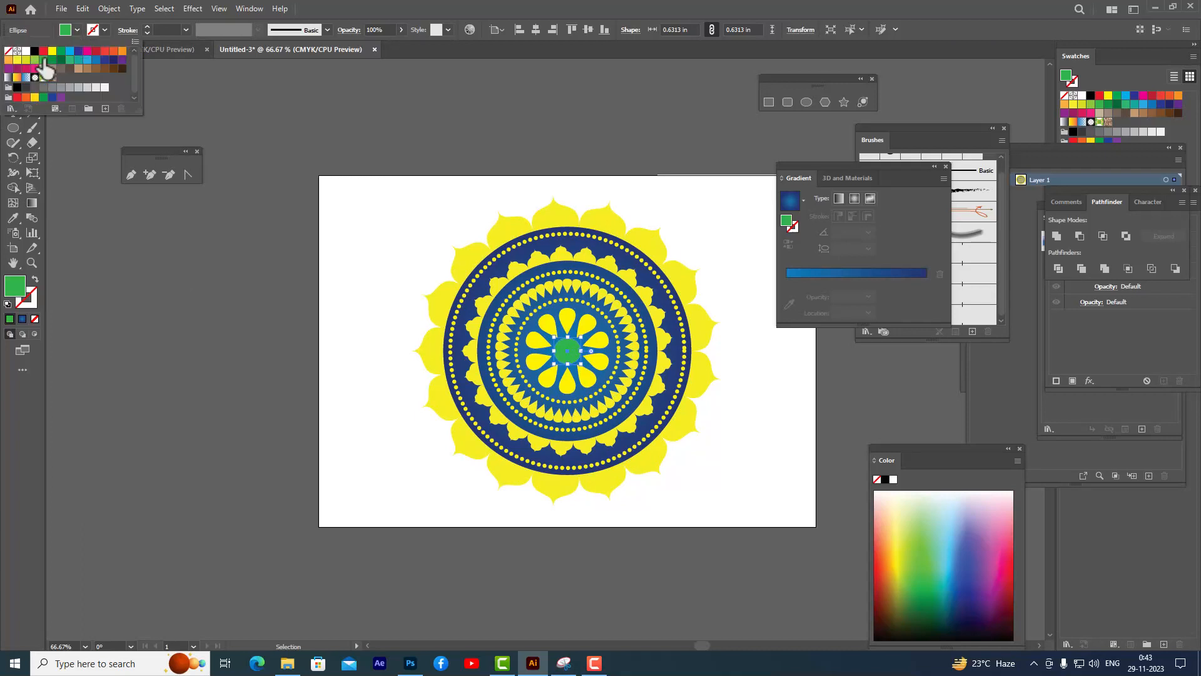
pyautogui.click(52, 51)
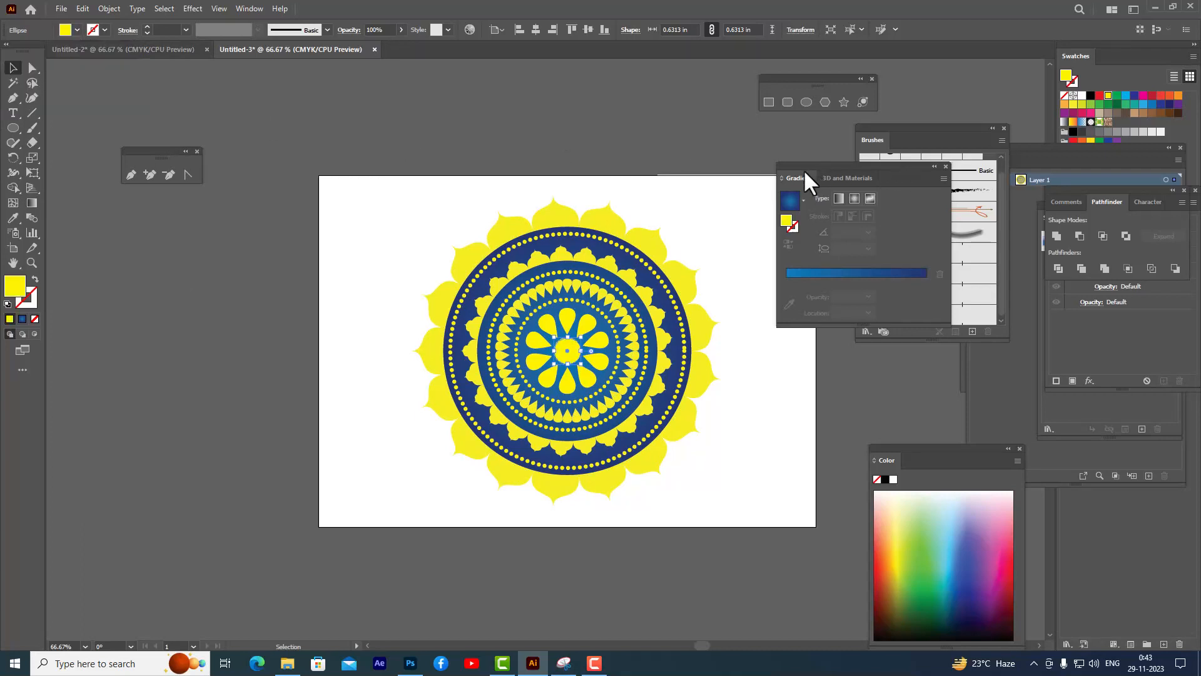
# - Draw a rectangle covering the whole artboard and fill it black
pyautogui.moveTo(808, 181)
pyautogui.mouseDown()
pyautogui.moveTo(899, 174)
pyautogui.moveTo(909, 195)
pyautogui.mouseUp()
pyautogui.click(694, 161)
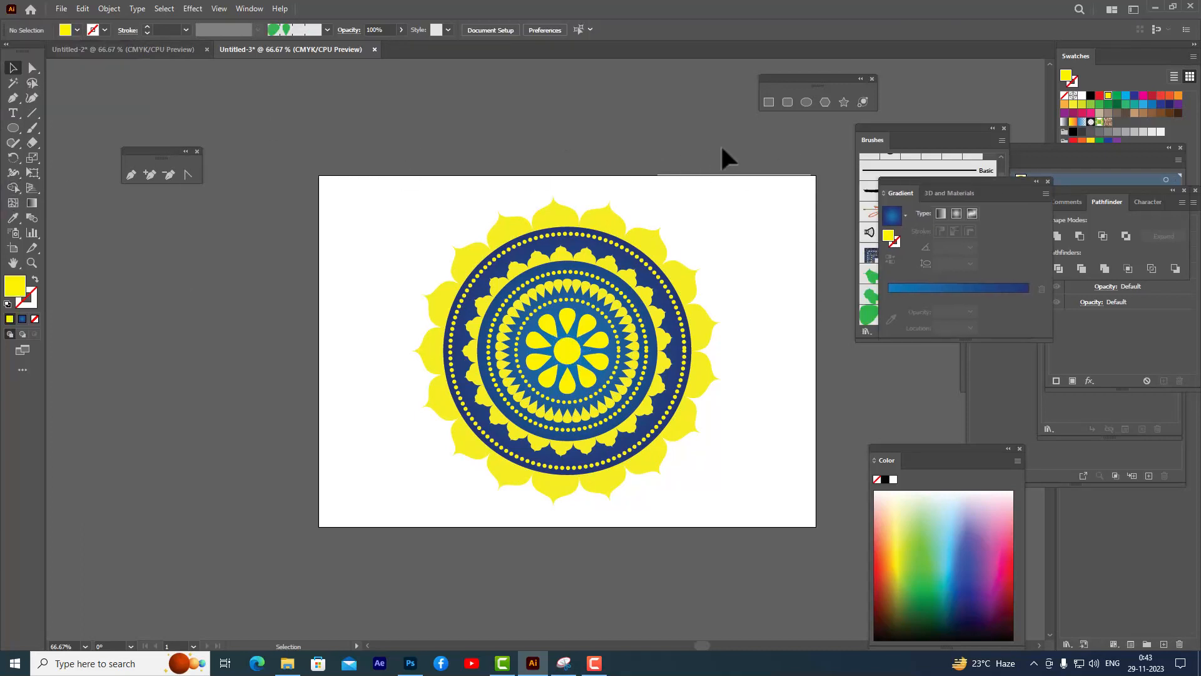
pyautogui.click(767, 102)
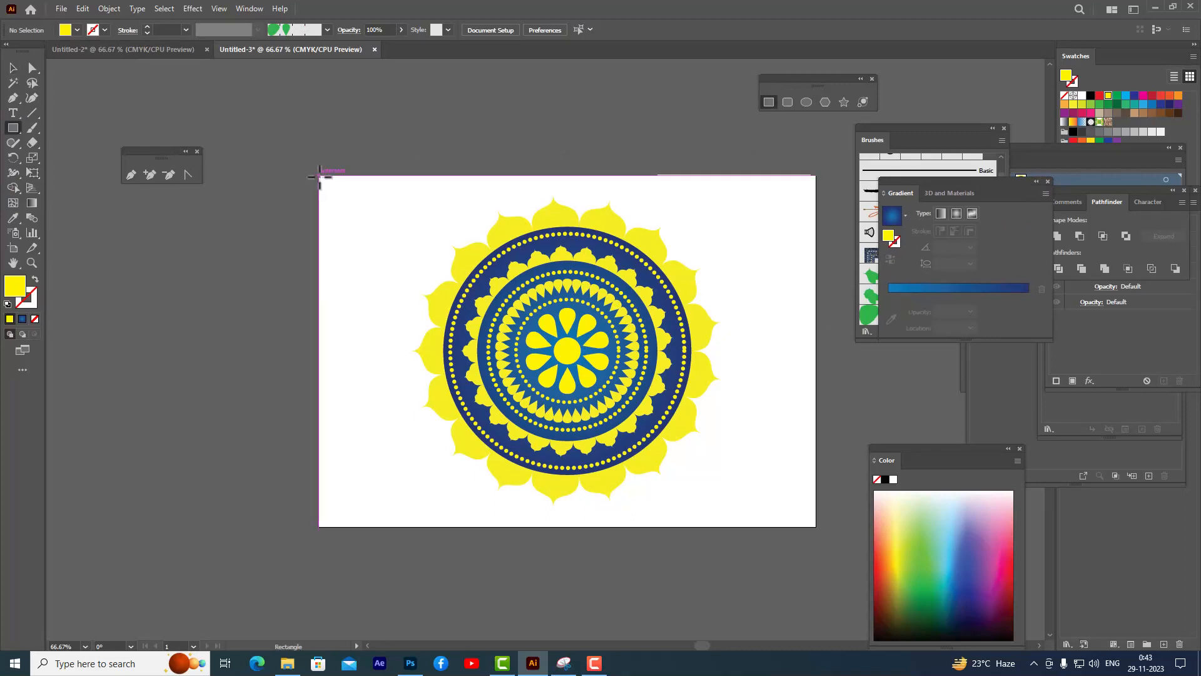
pyautogui.moveTo(319, 177); pyautogui.dragTo(817, 526)
pyautogui.click(885, 479)
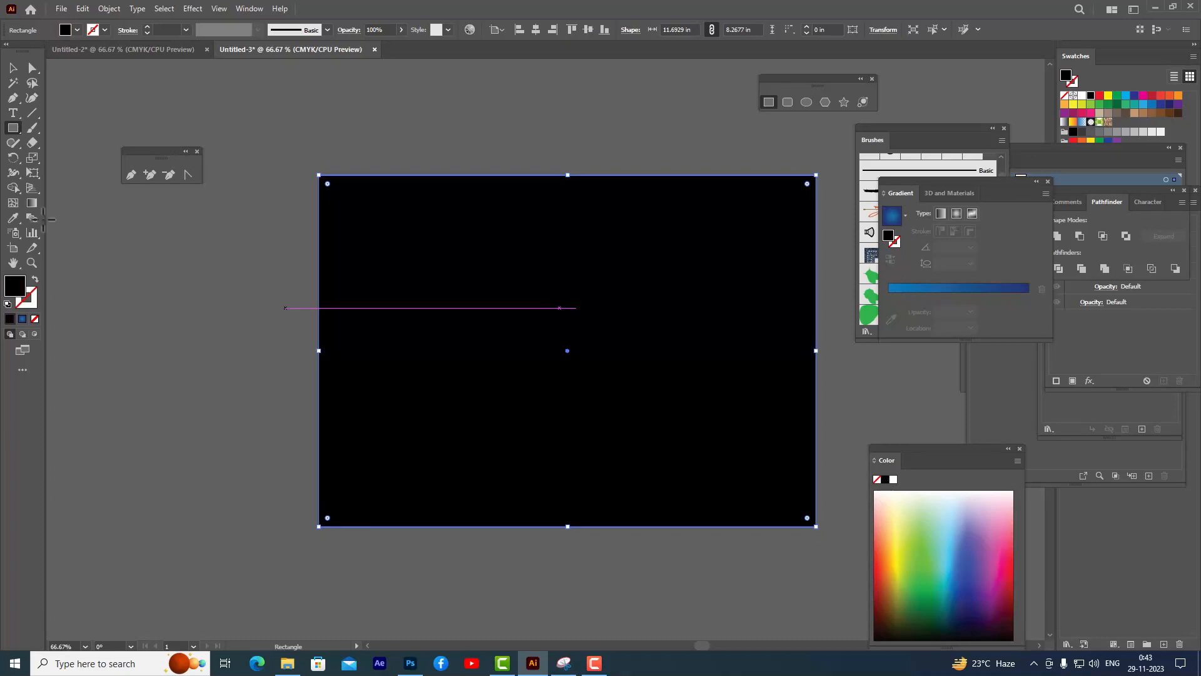
pyautogui.click(13, 68)
pyautogui.click(502, 105)
pyautogui.click(688, 274)
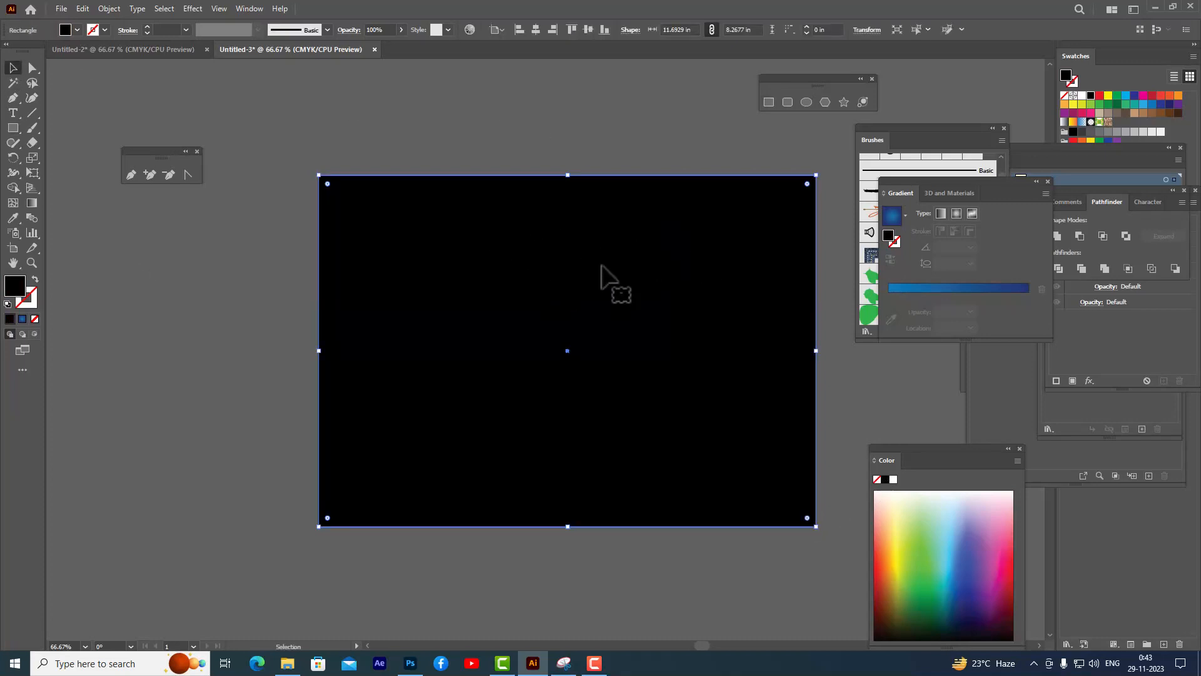
# - Send the black rectangle to the back behind the mandala and deselect it
pyautogui.rightClick(517, 219)
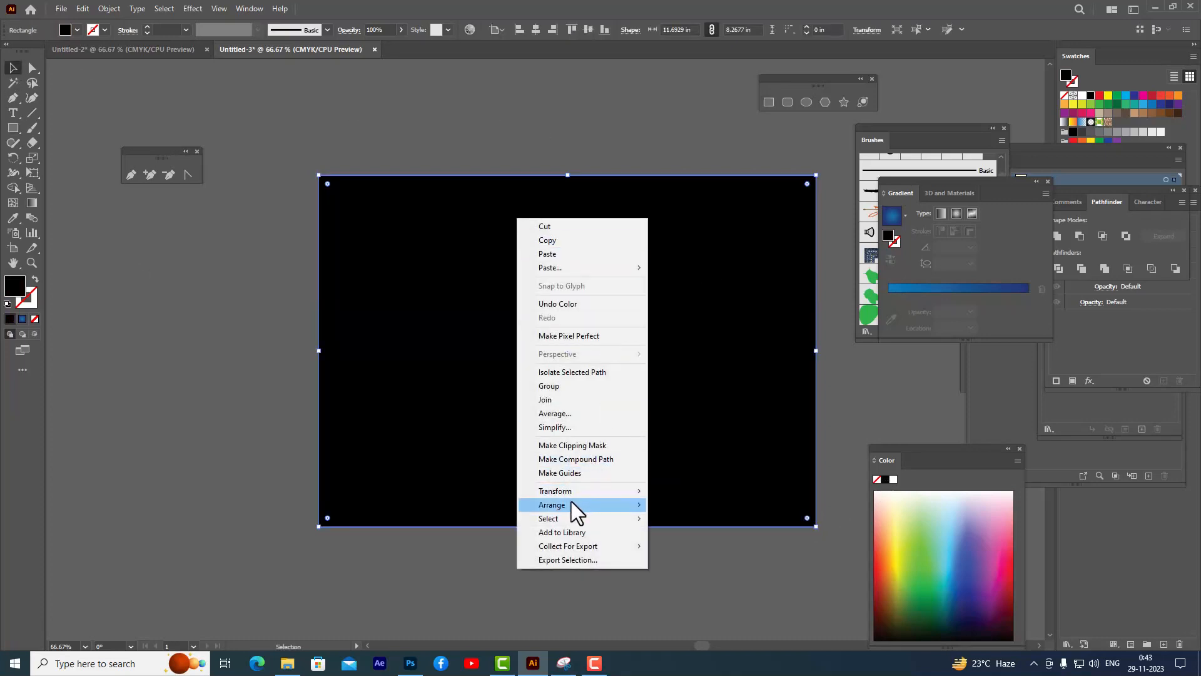
pyautogui.moveTo(572, 505)
pyautogui.click(711, 543)
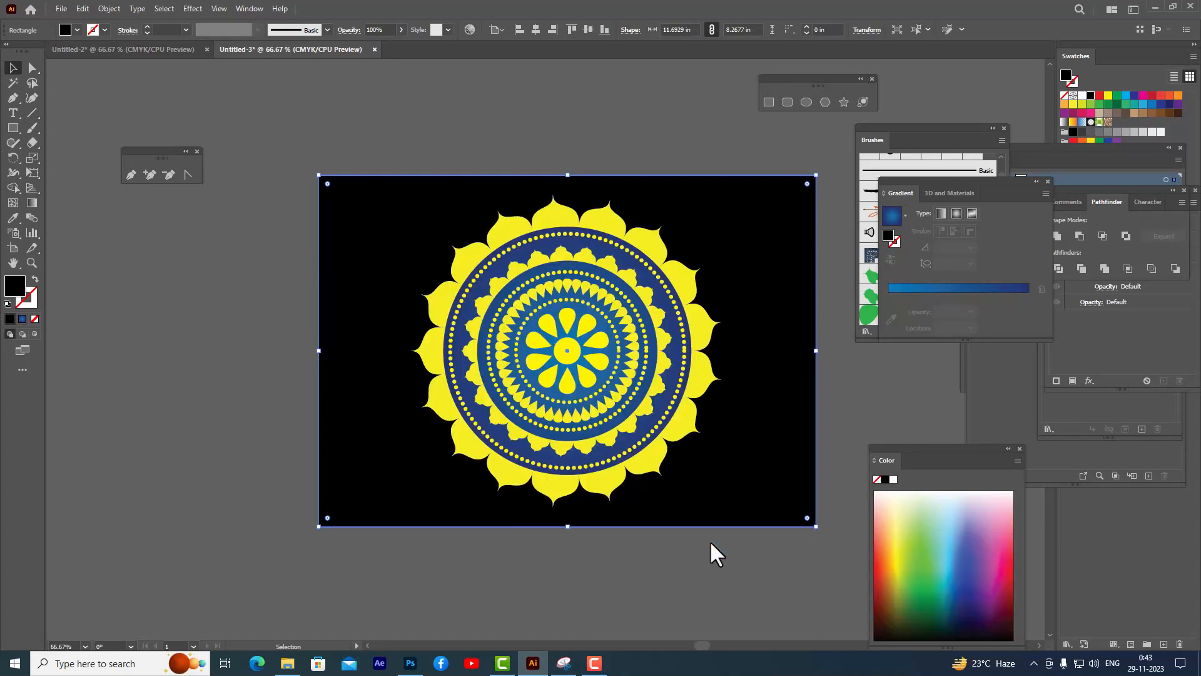
pyautogui.click(574, 128)
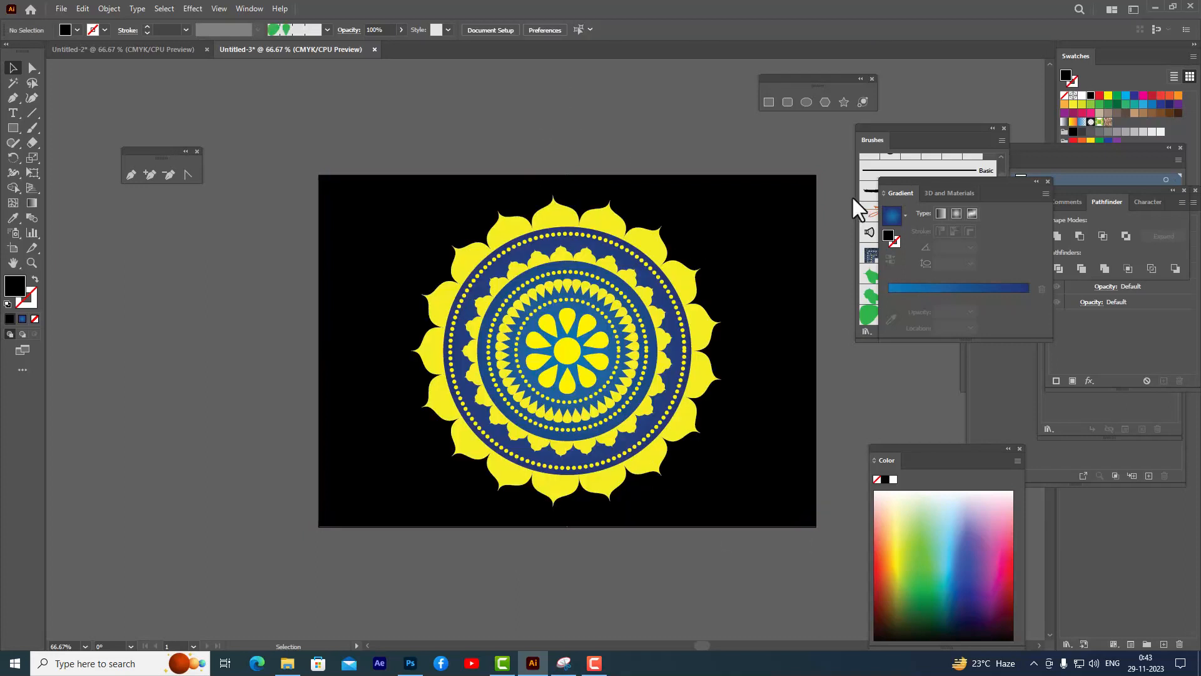